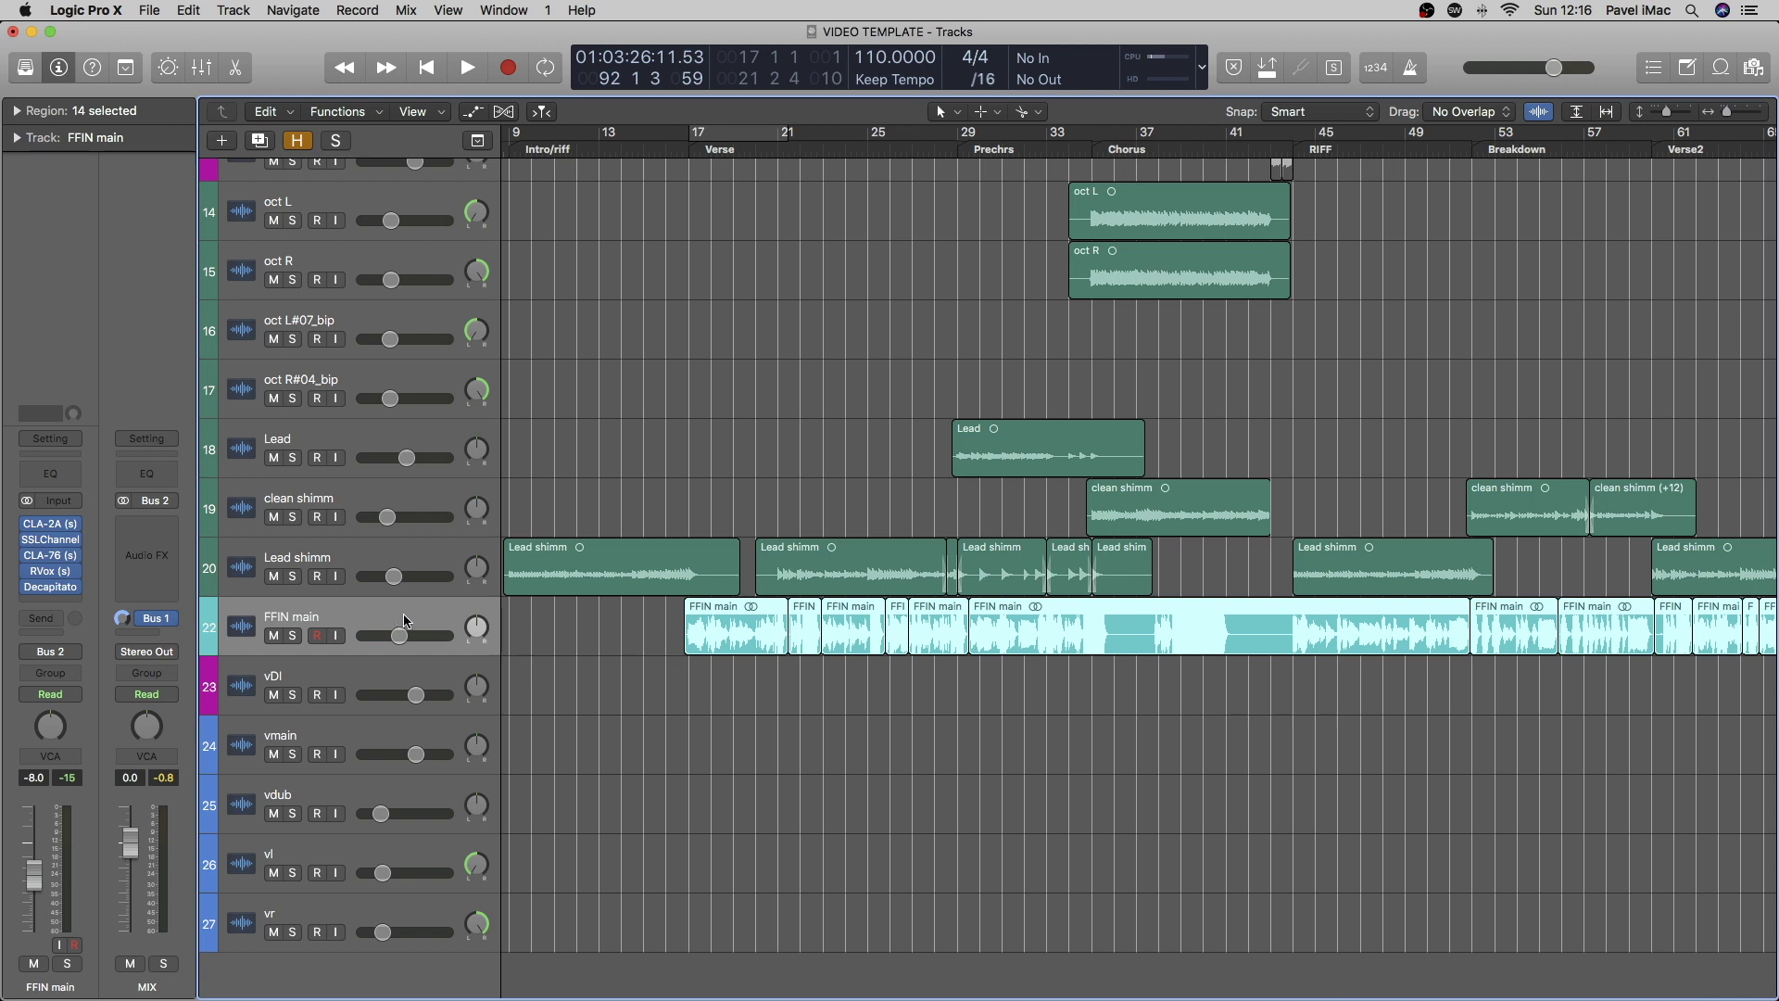
Review the channel strips of the empty vocal tracks vDI, vmain, vdub and vl, returning to vDI
{"action": "left_click", "coordinate": [441, 684]}
{"action": "scroll", "coordinate": [445, 746], "scroll_direction": "down", "scroll_amount": 3}
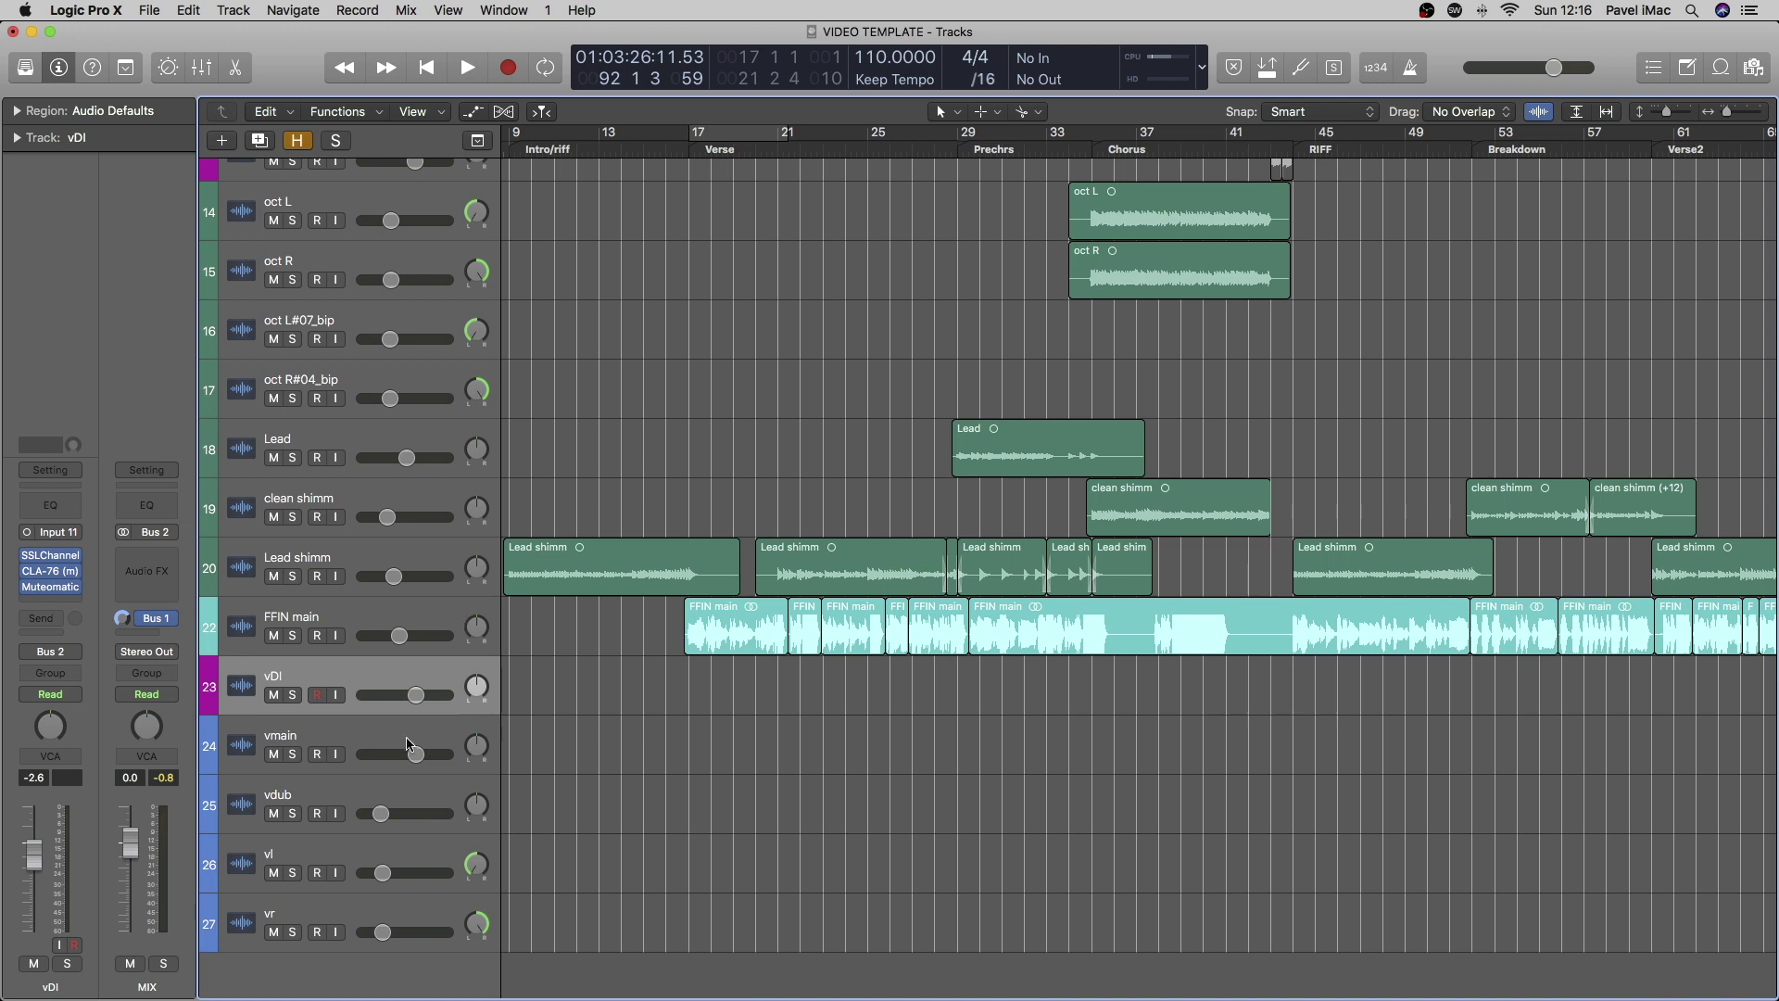
{"action": "left_click", "coordinate": [391, 728]}
{"action": "left_click", "coordinate": [358, 685]}
{"action": "left_click", "coordinate": [359, 743]}
{"action": "left_click", "coordinate": [355, 795]}
{"action": "left_click", "coordinate": [352, 847]}
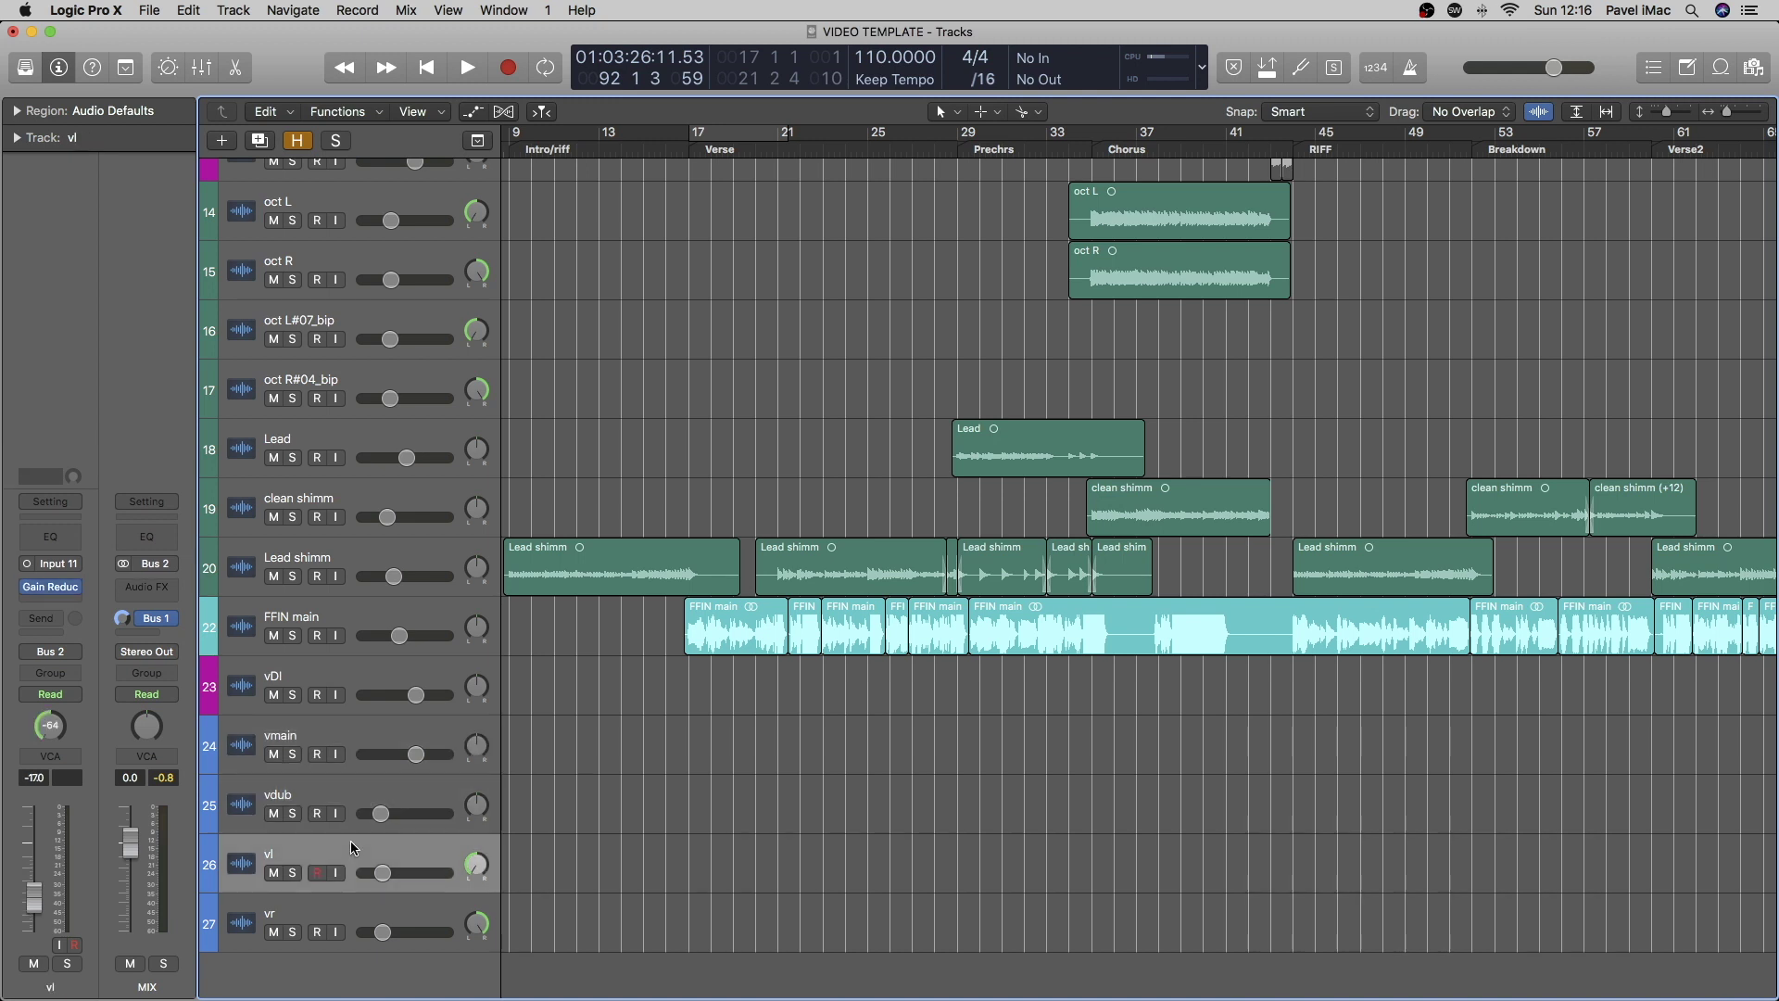
{"action": "left_click", "coordinate": [360, 690]}
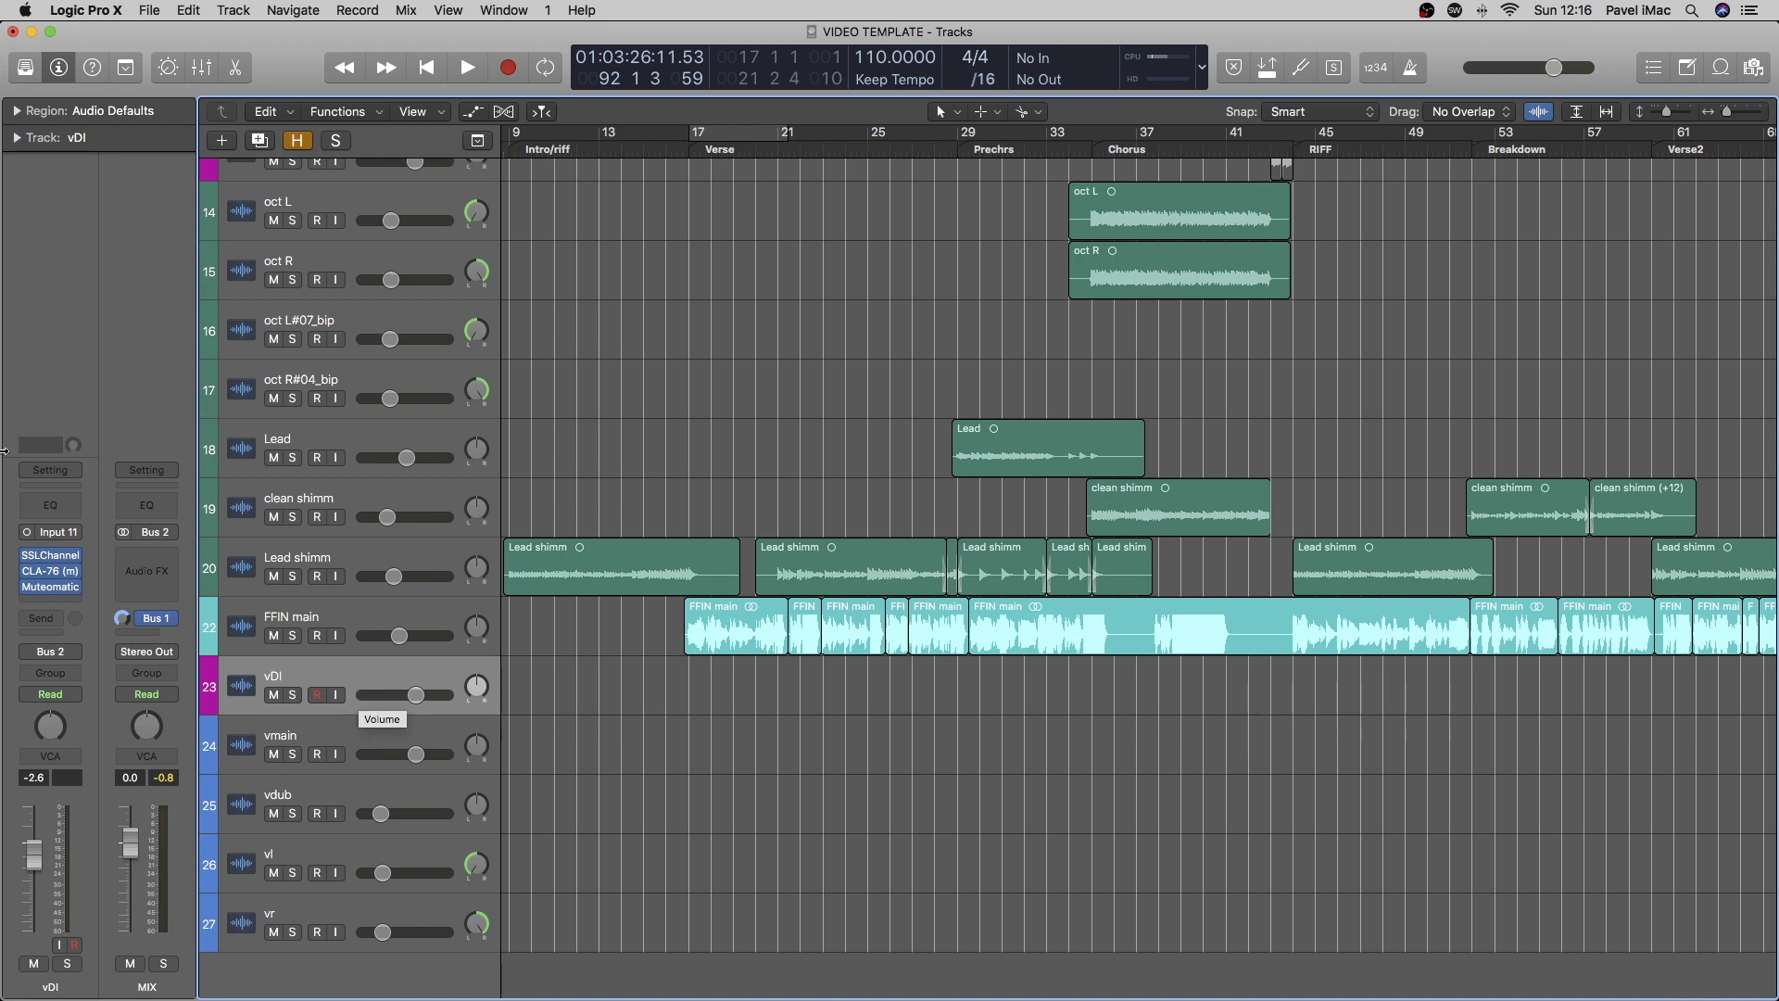
Inspect the plug-ins on the vDI track, checking the high-pass filter in SSLChannel before closing it
{"action": "left_click", "coordinate": [69, 539]}
{"action": "left_click", "coordinate": [41, 570]}
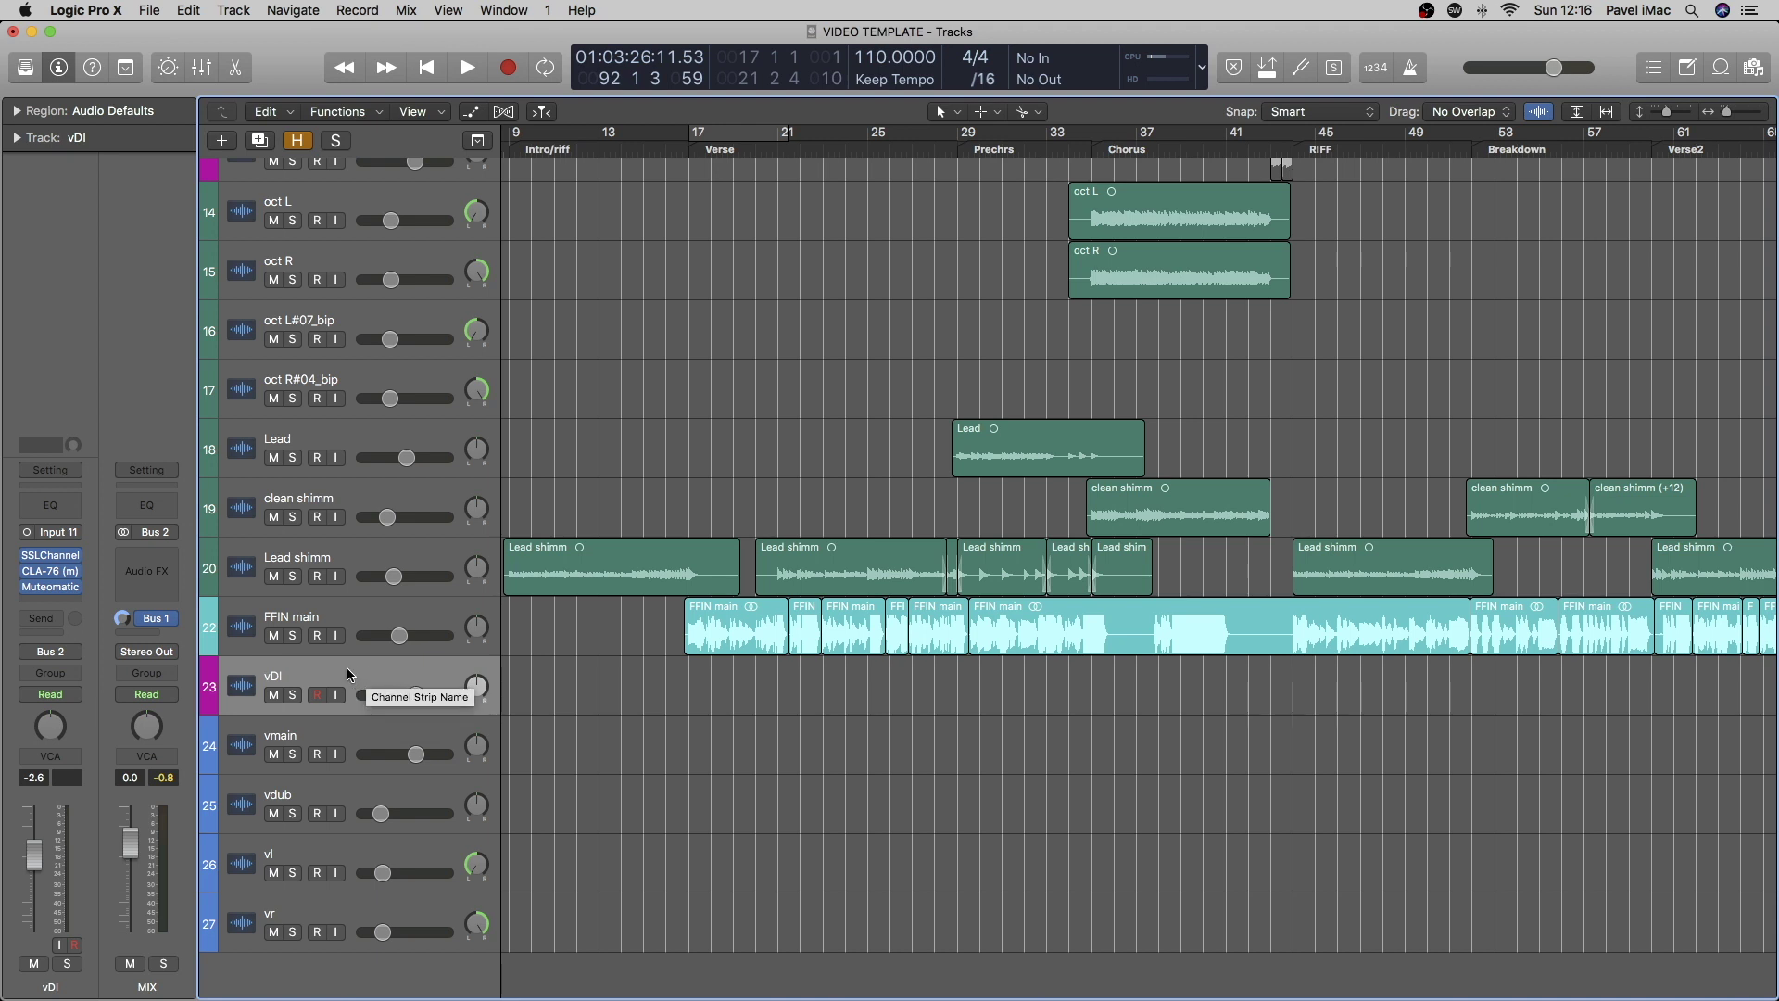
{"action": "left_click", "coordinate": [53, 559]}
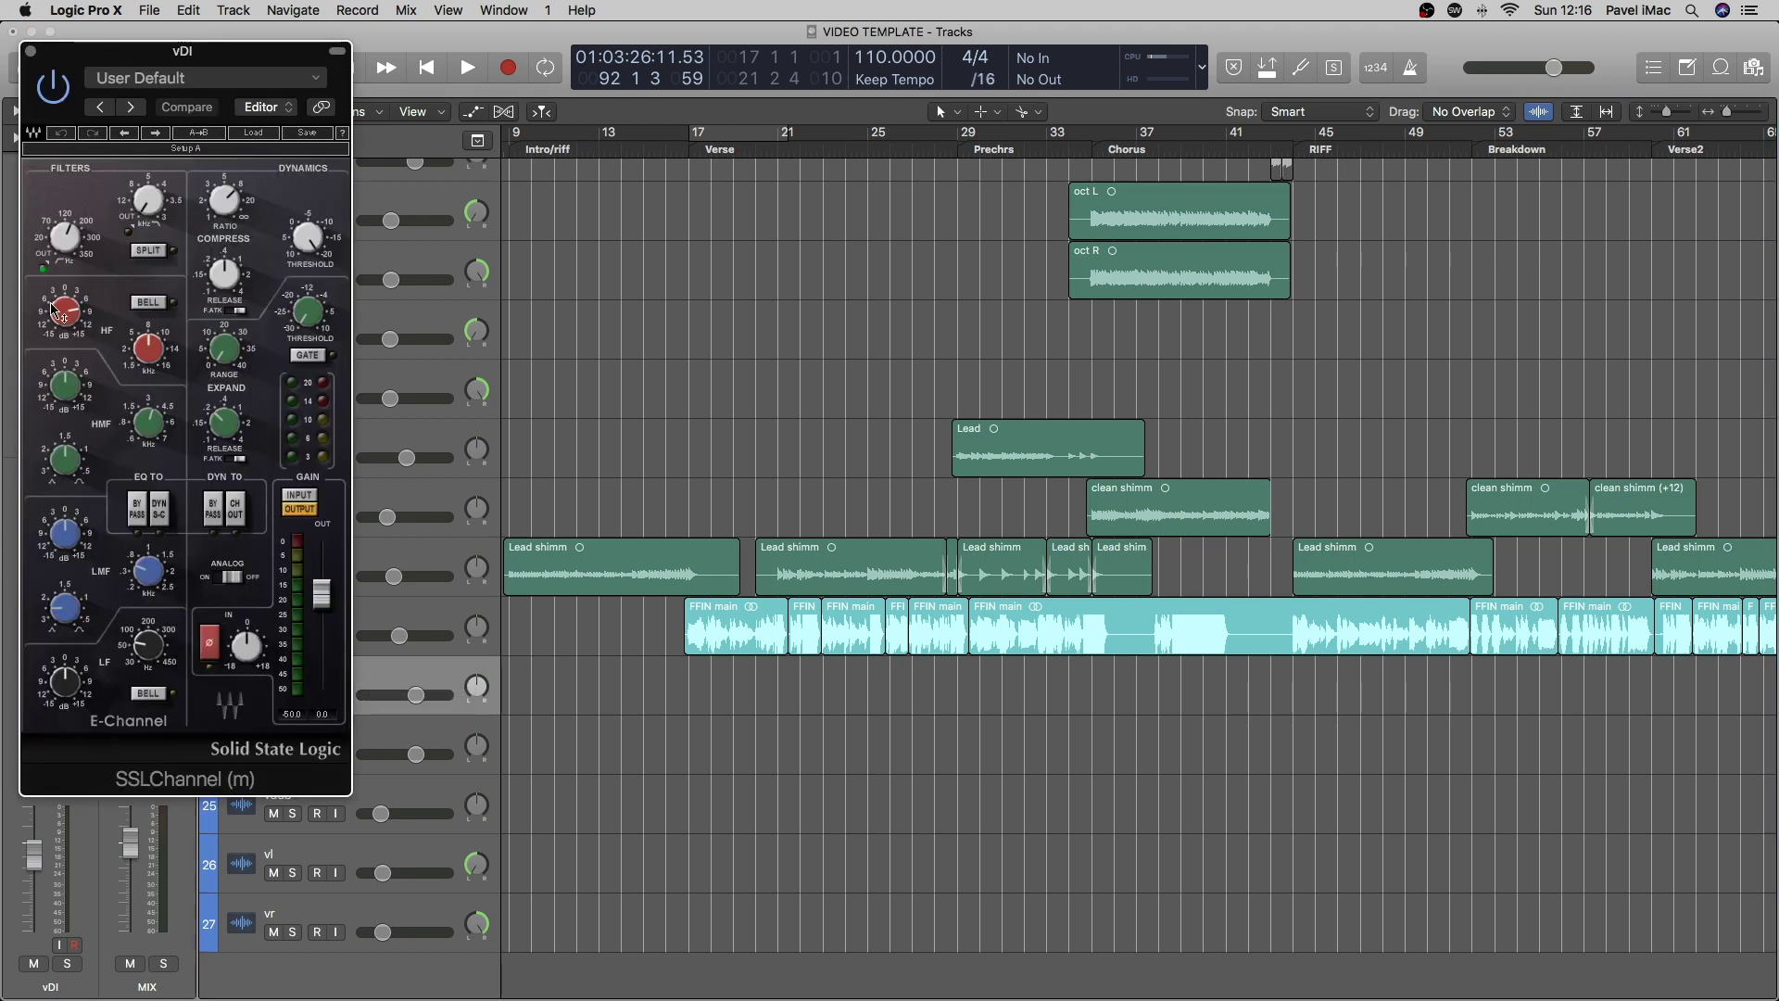
{"action": "left_click_drag", "start_coordinate": [65, 237], "coordinate": [65, 233]}
{"action": "key", "text": "cmd+w"}
Try the JST Gain Reduction plug-in ahead of SSLChannel on the vDI track and remove it again
{"action": "mouse_move", "coordinate": [28, 557]}
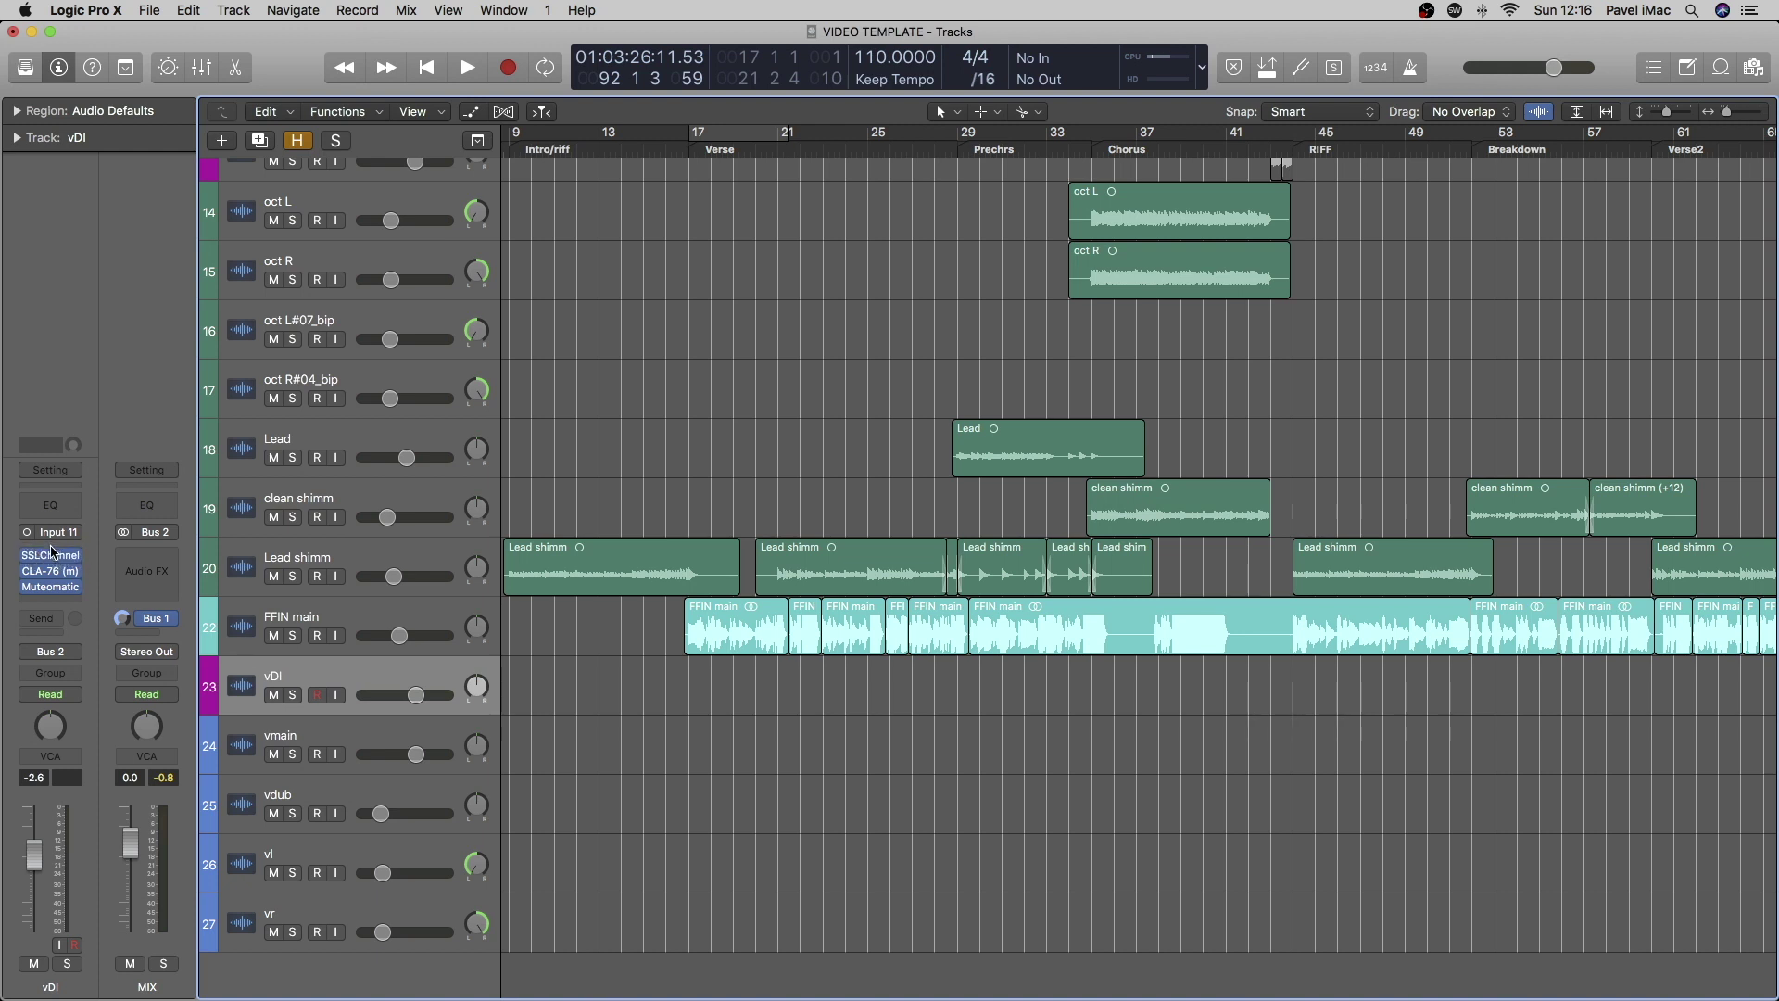
{"action": "left_click", "coordinate": [52, 555]}
{"action": "mouse_move", "coordinate": [139, 837]}
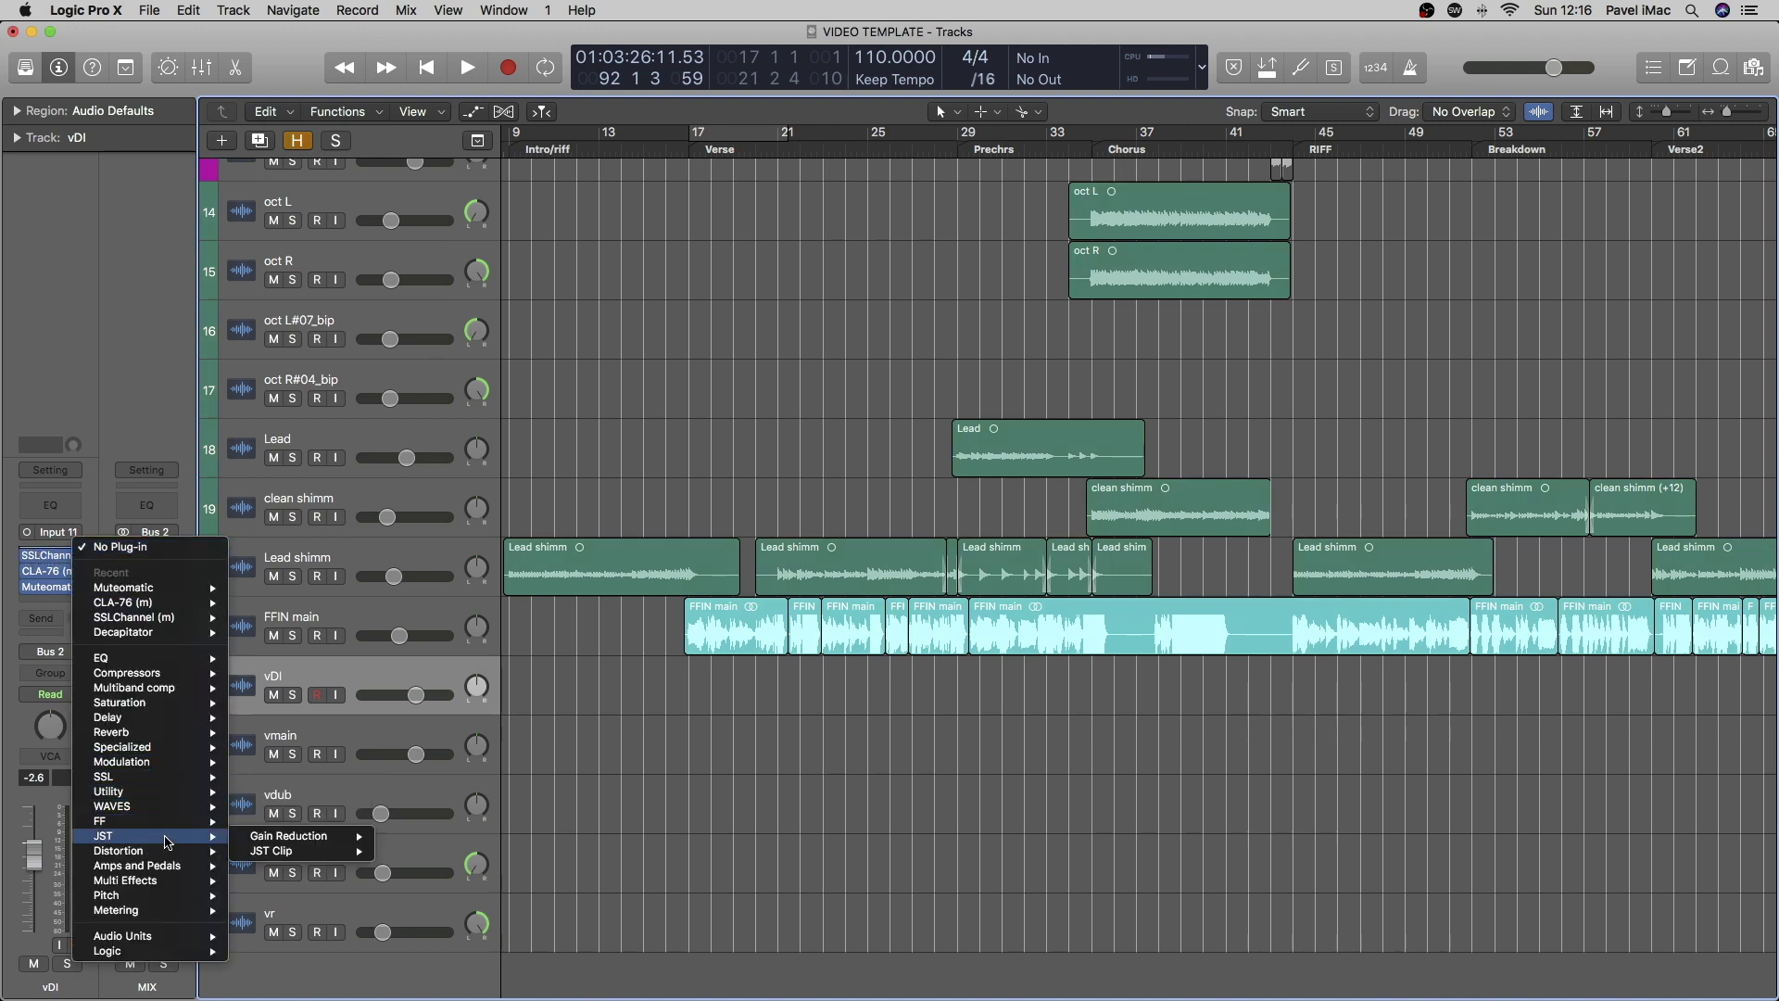
{"action": "left_click", "coordinate": [400, 836]}
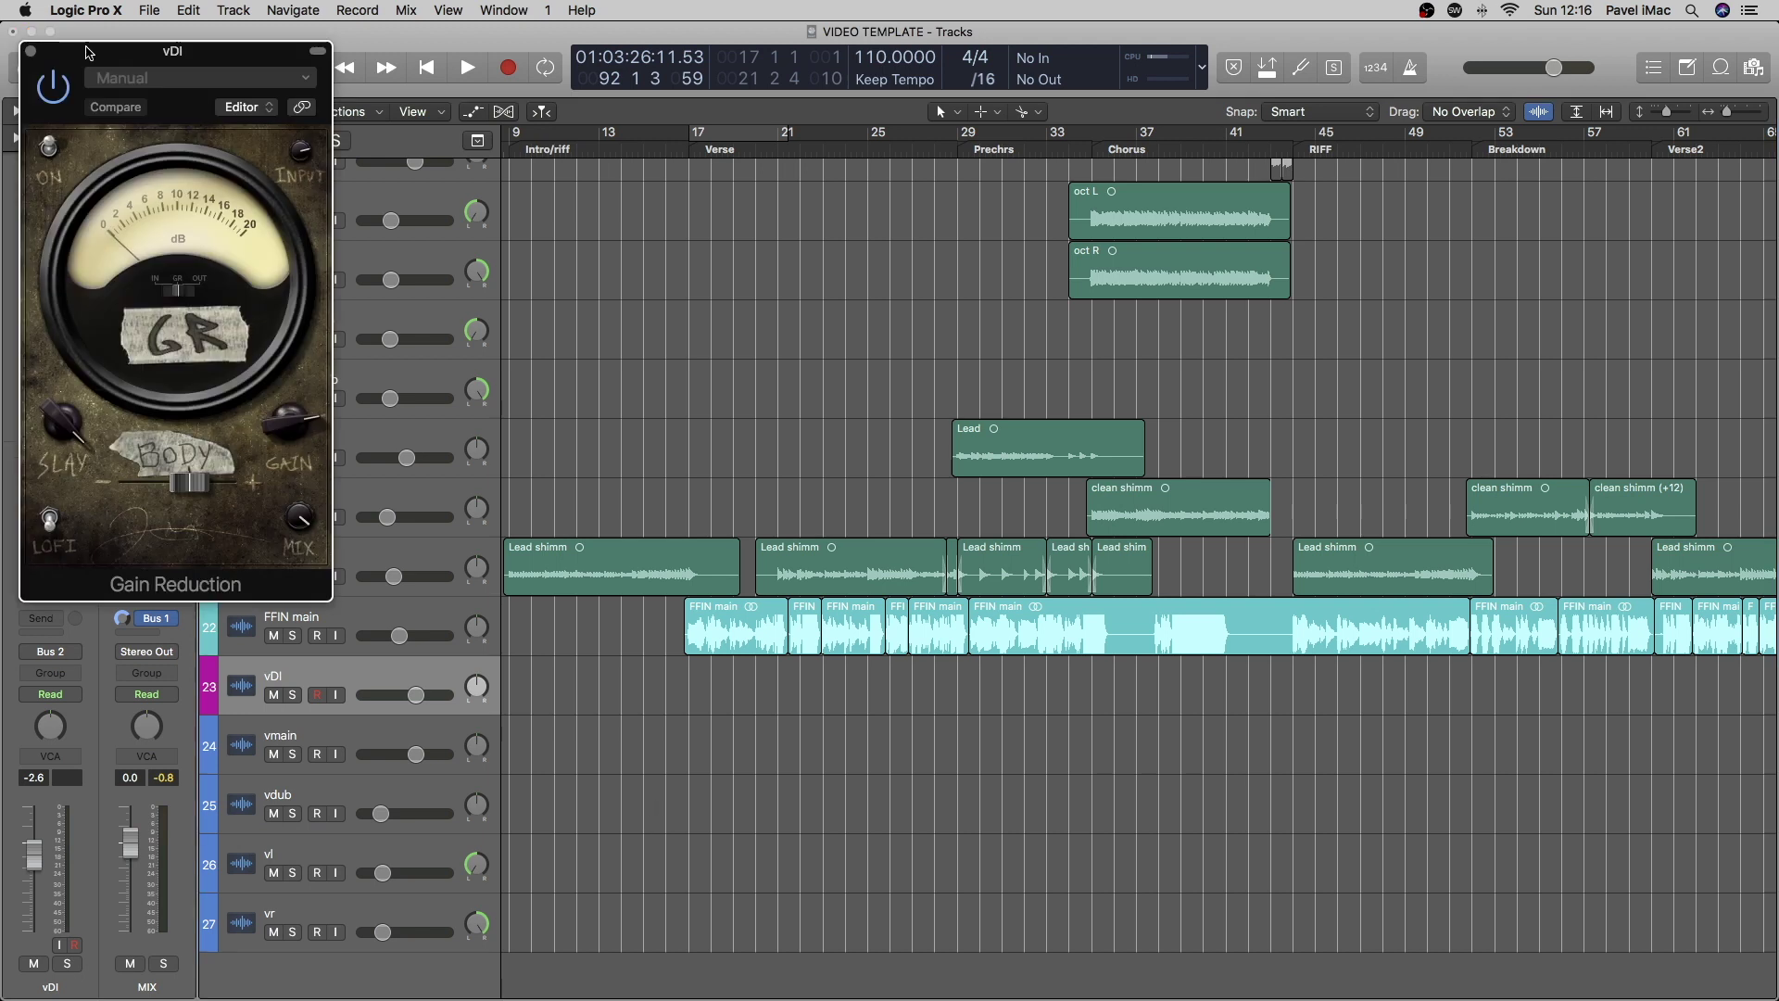
{"action": "left_click_drag", "start_coordinate": [86, 48], "coordinate": [720, 212]}
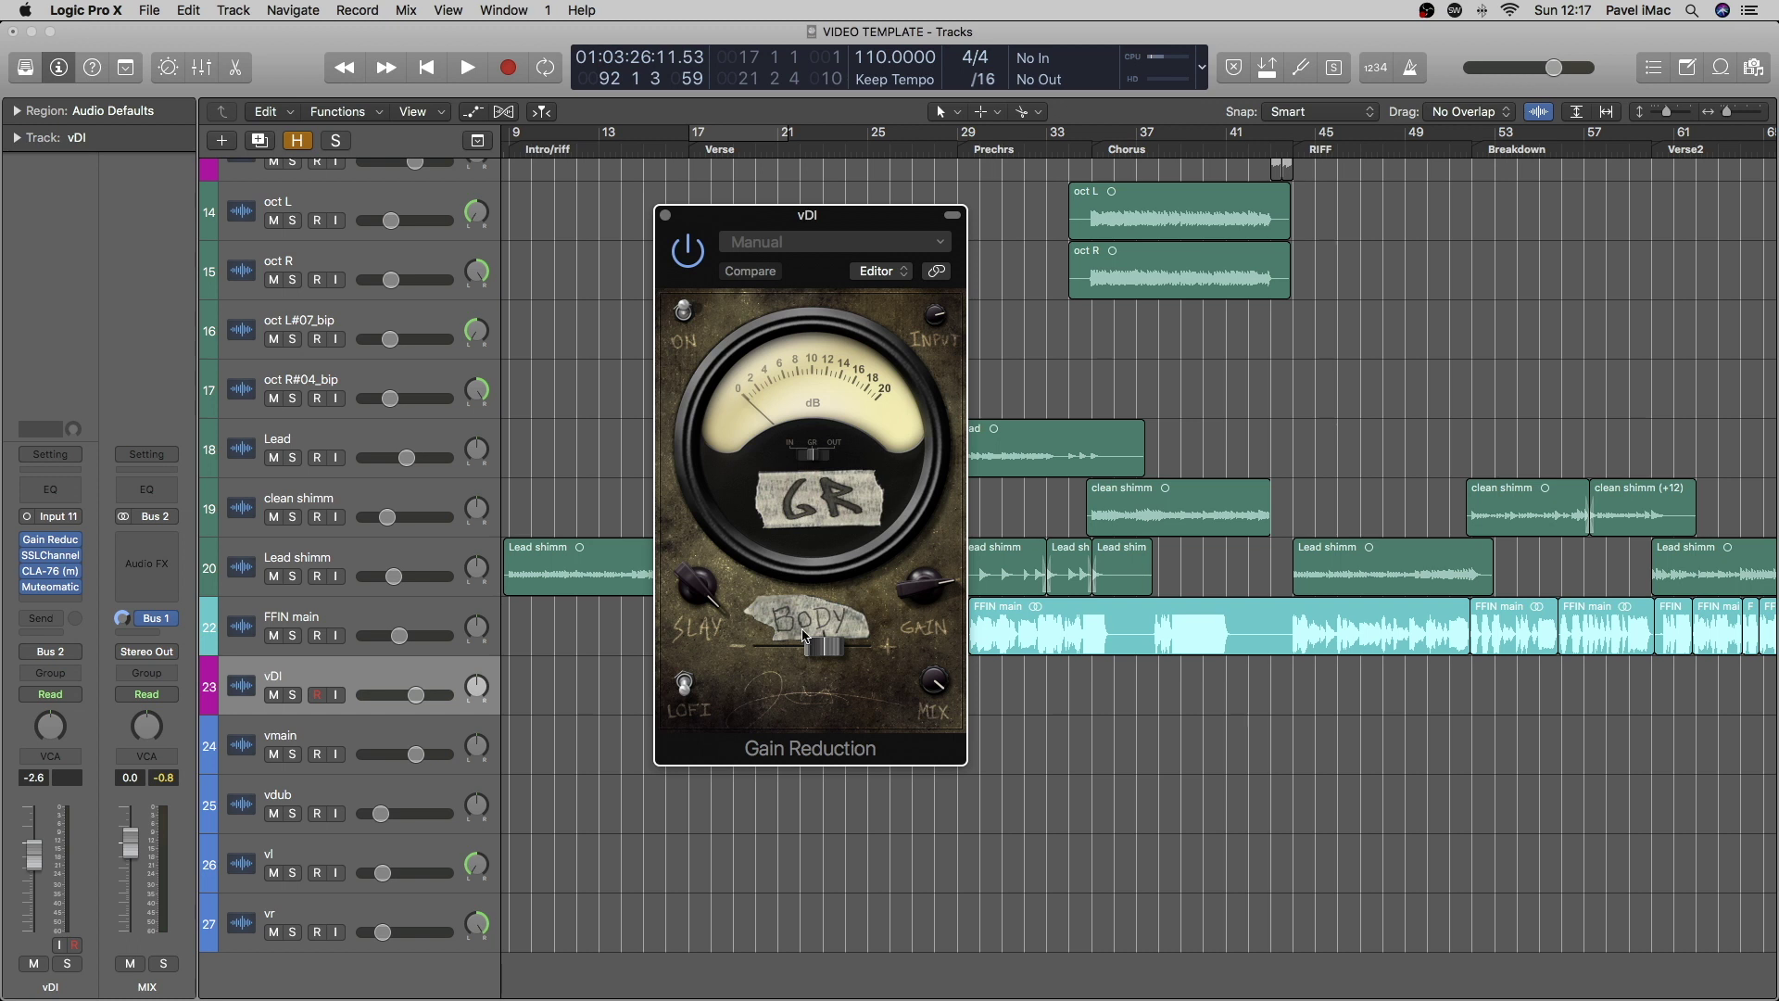
{"action": "left_click", "coordinate": [665, 219]}
{"action": "left_click", "coordinate": [65, 540]}
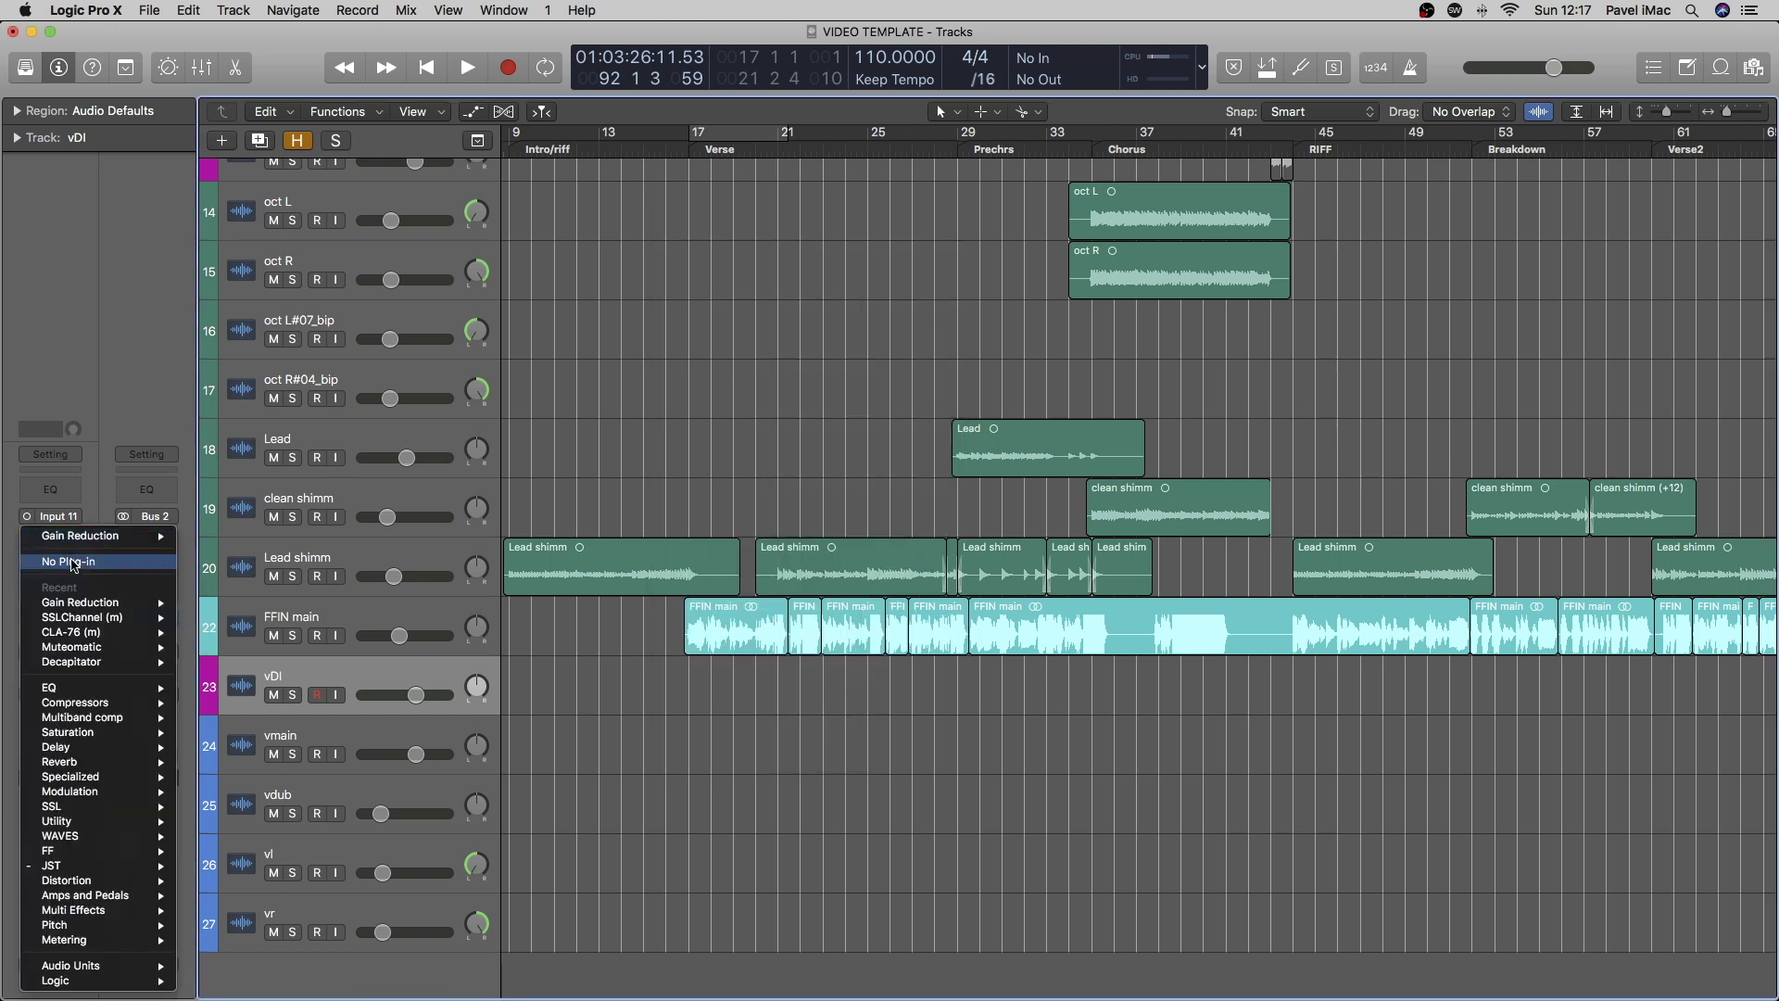
Examine the SSLChannel high-pass filter and compression ratio and the CLA-76 settings on the vDI track, closing both plug-ins
{"action": "left_click", "coordinate": [82, 617]}
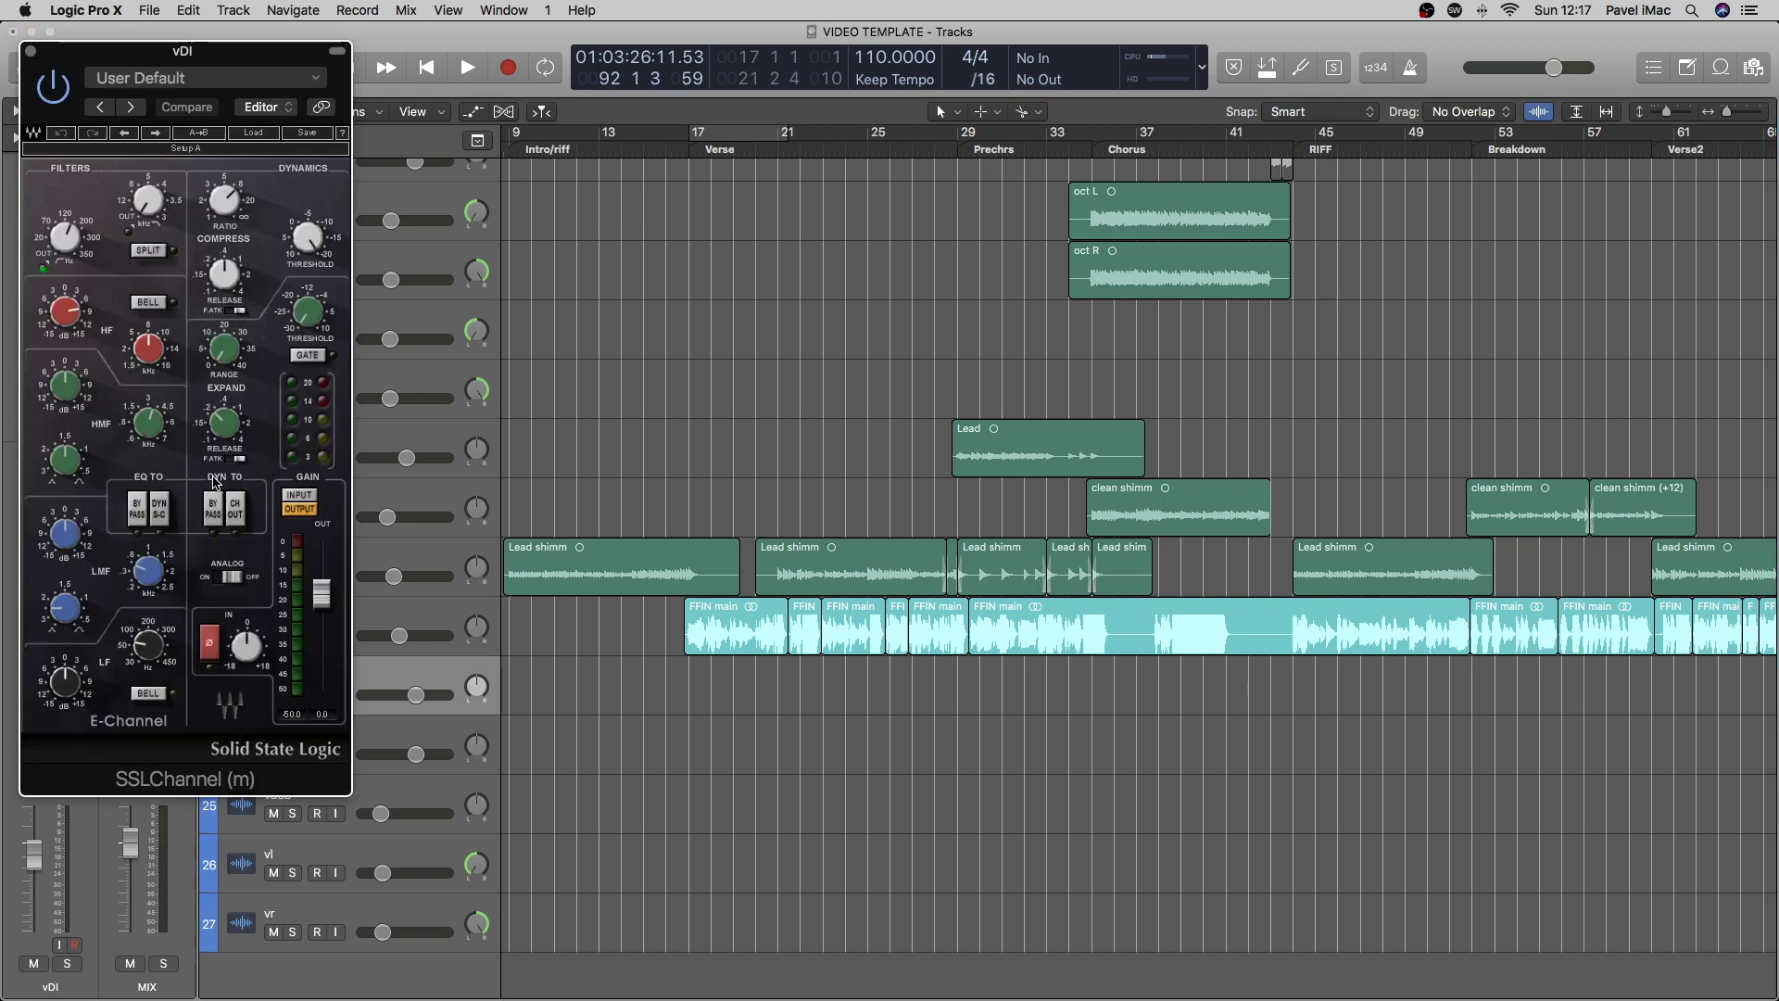
{"action": "left_click_drag", "start_coordinate": [106, 38], "coordinate": [609, 161]}
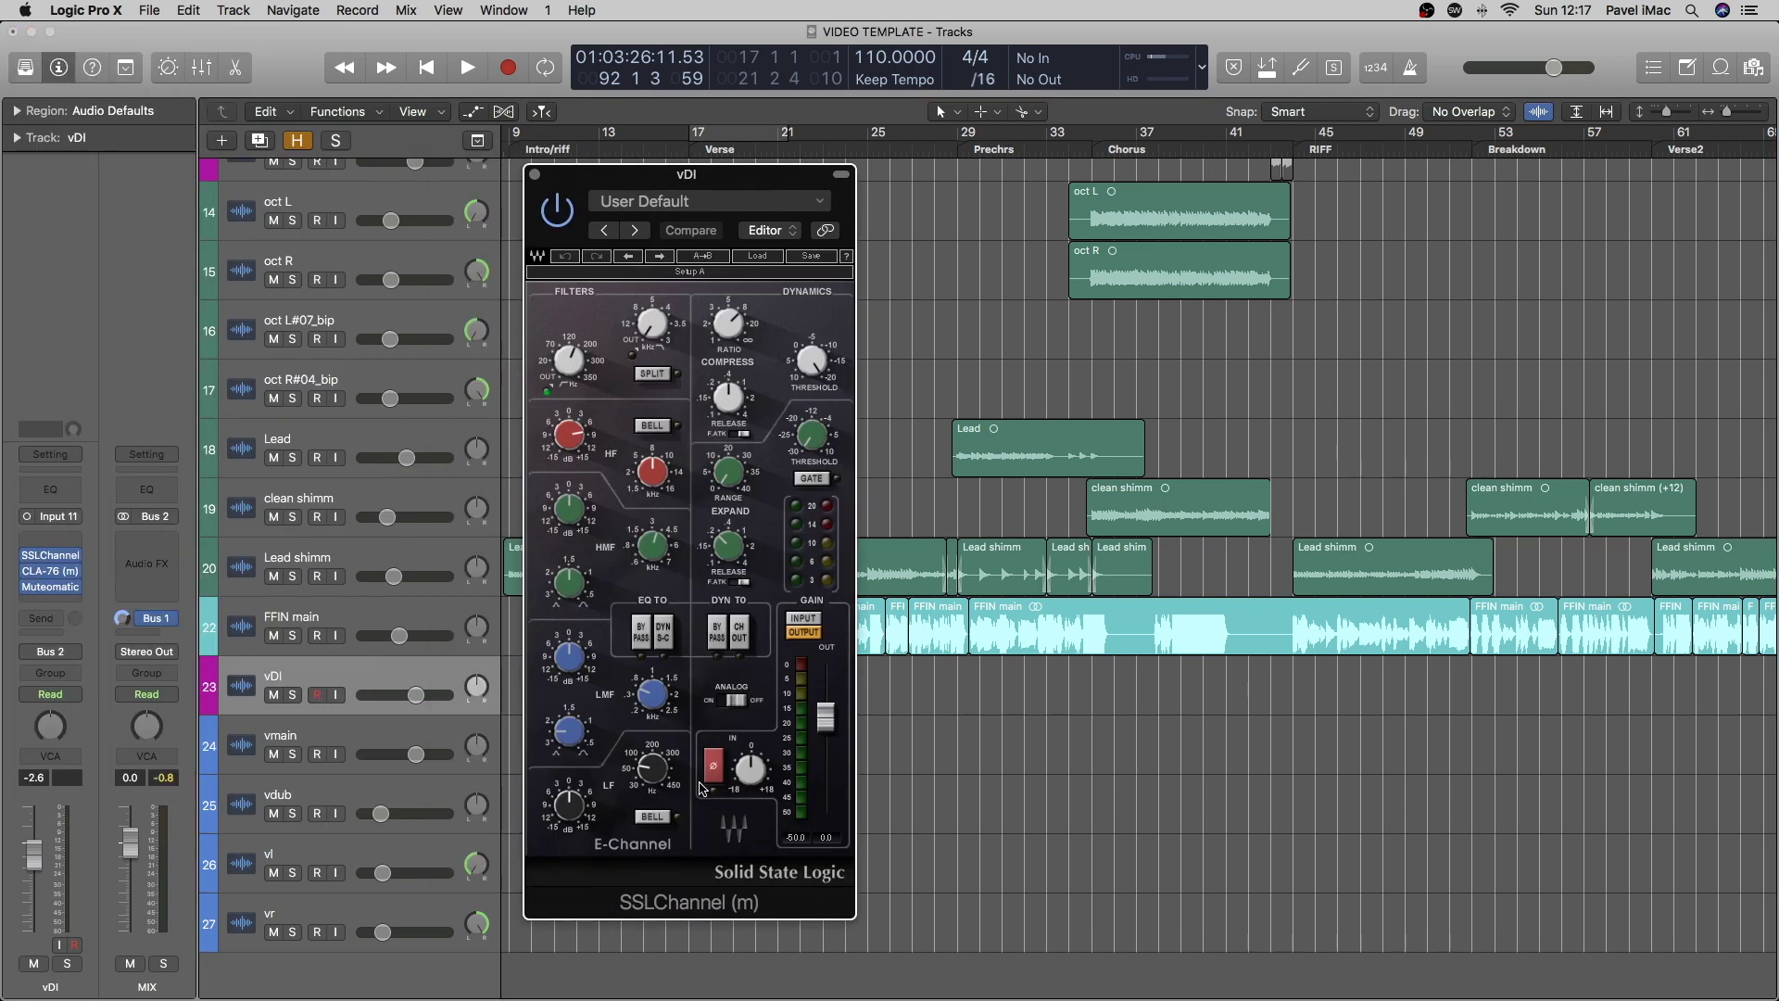
{"action": "left_click", "coordinate": [568, 360]}
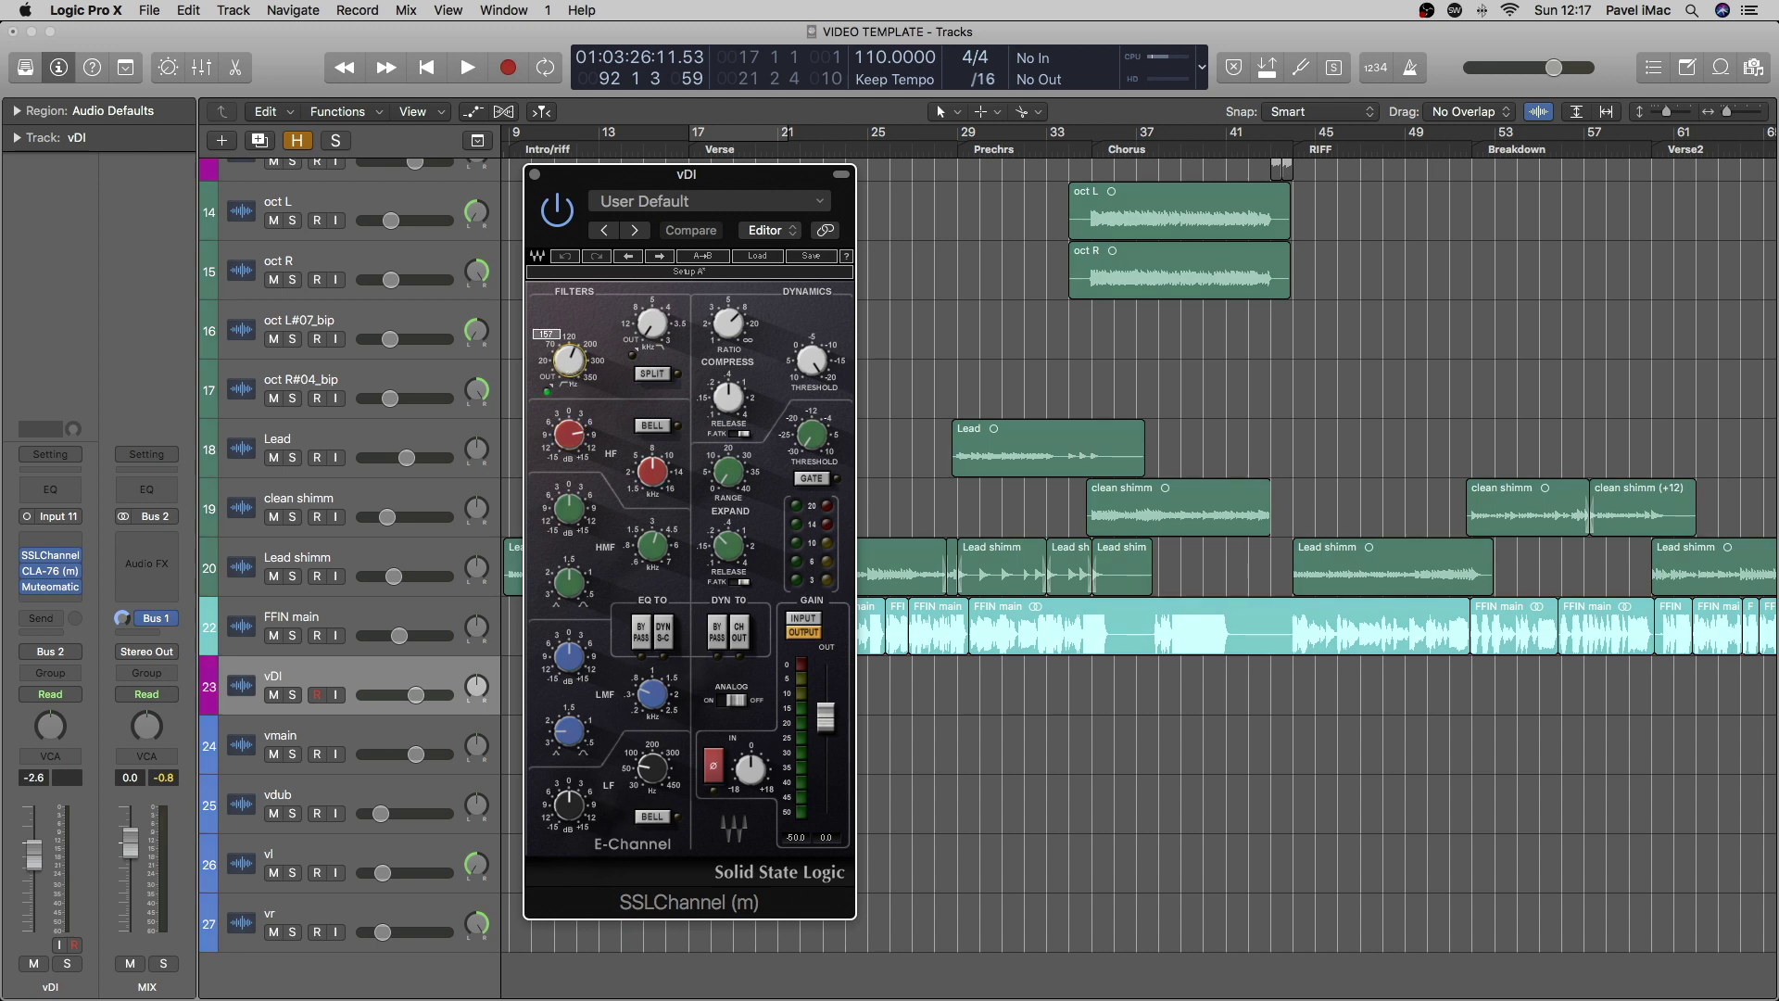
{"action": "left_click_drag", "start_coordinate": [569, 360], "coordinate": [569, 352]}
{"action": "left_click", "coordinate": [728, 324]}
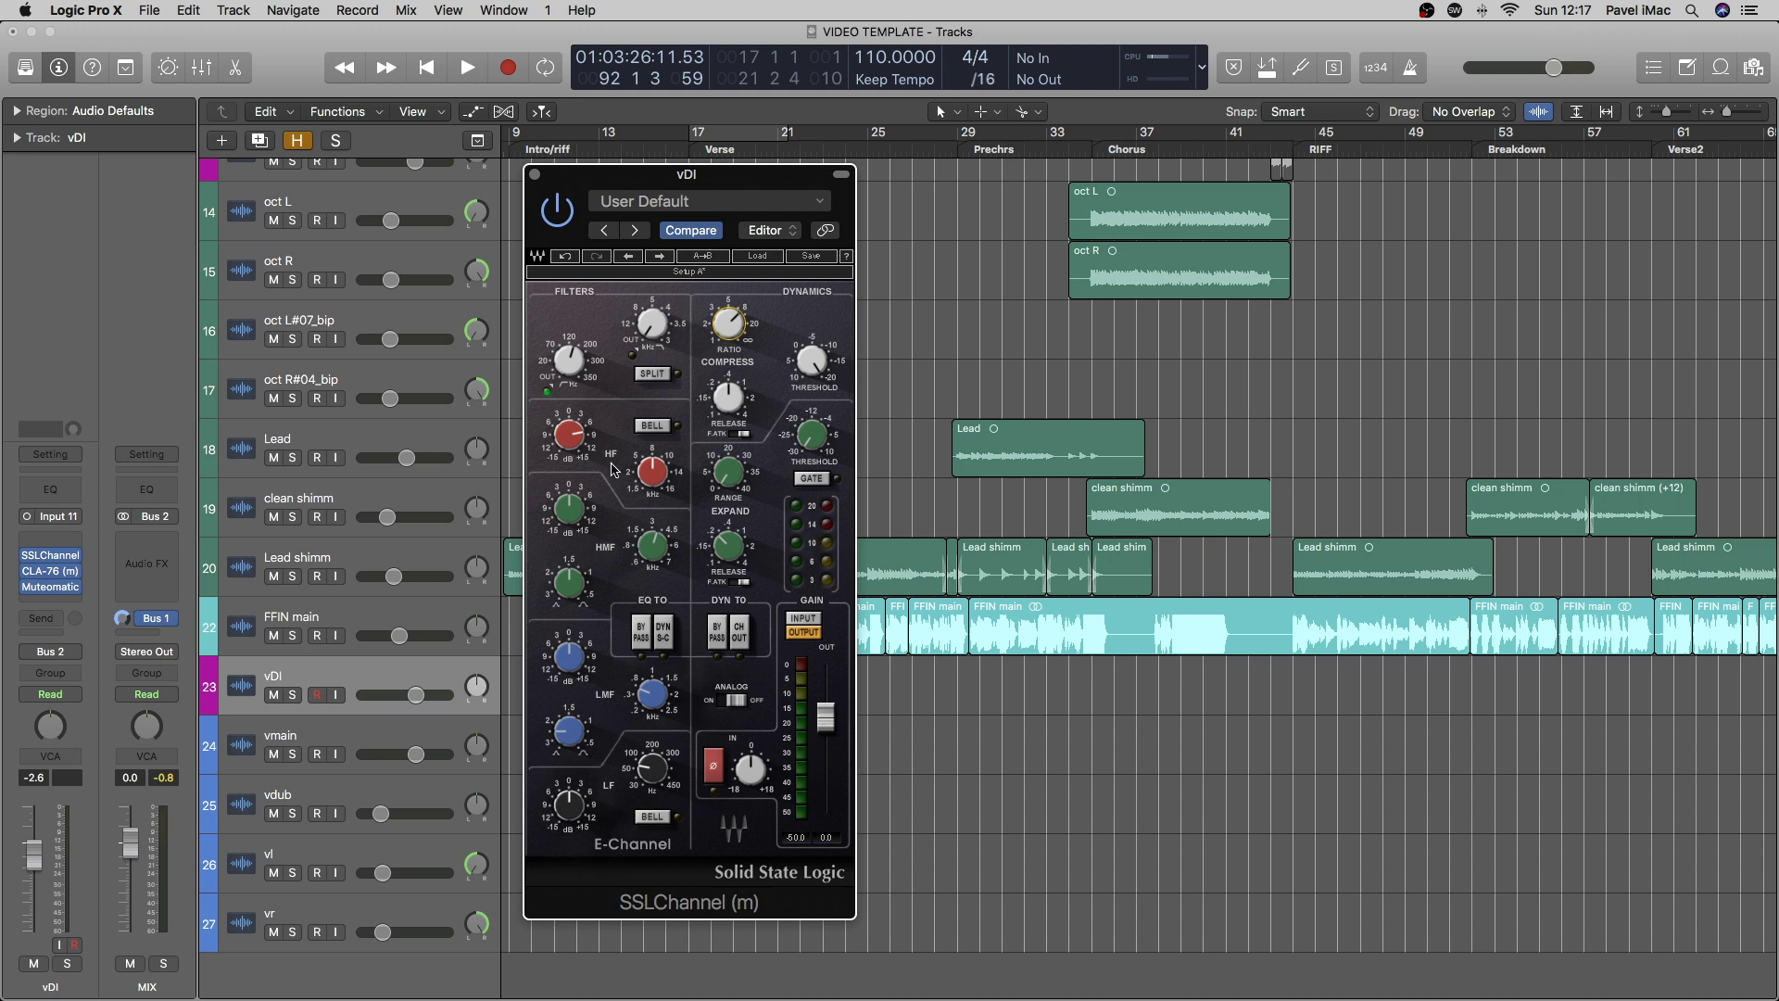
{"action": "left_click", "coordinate": [533, 175]}
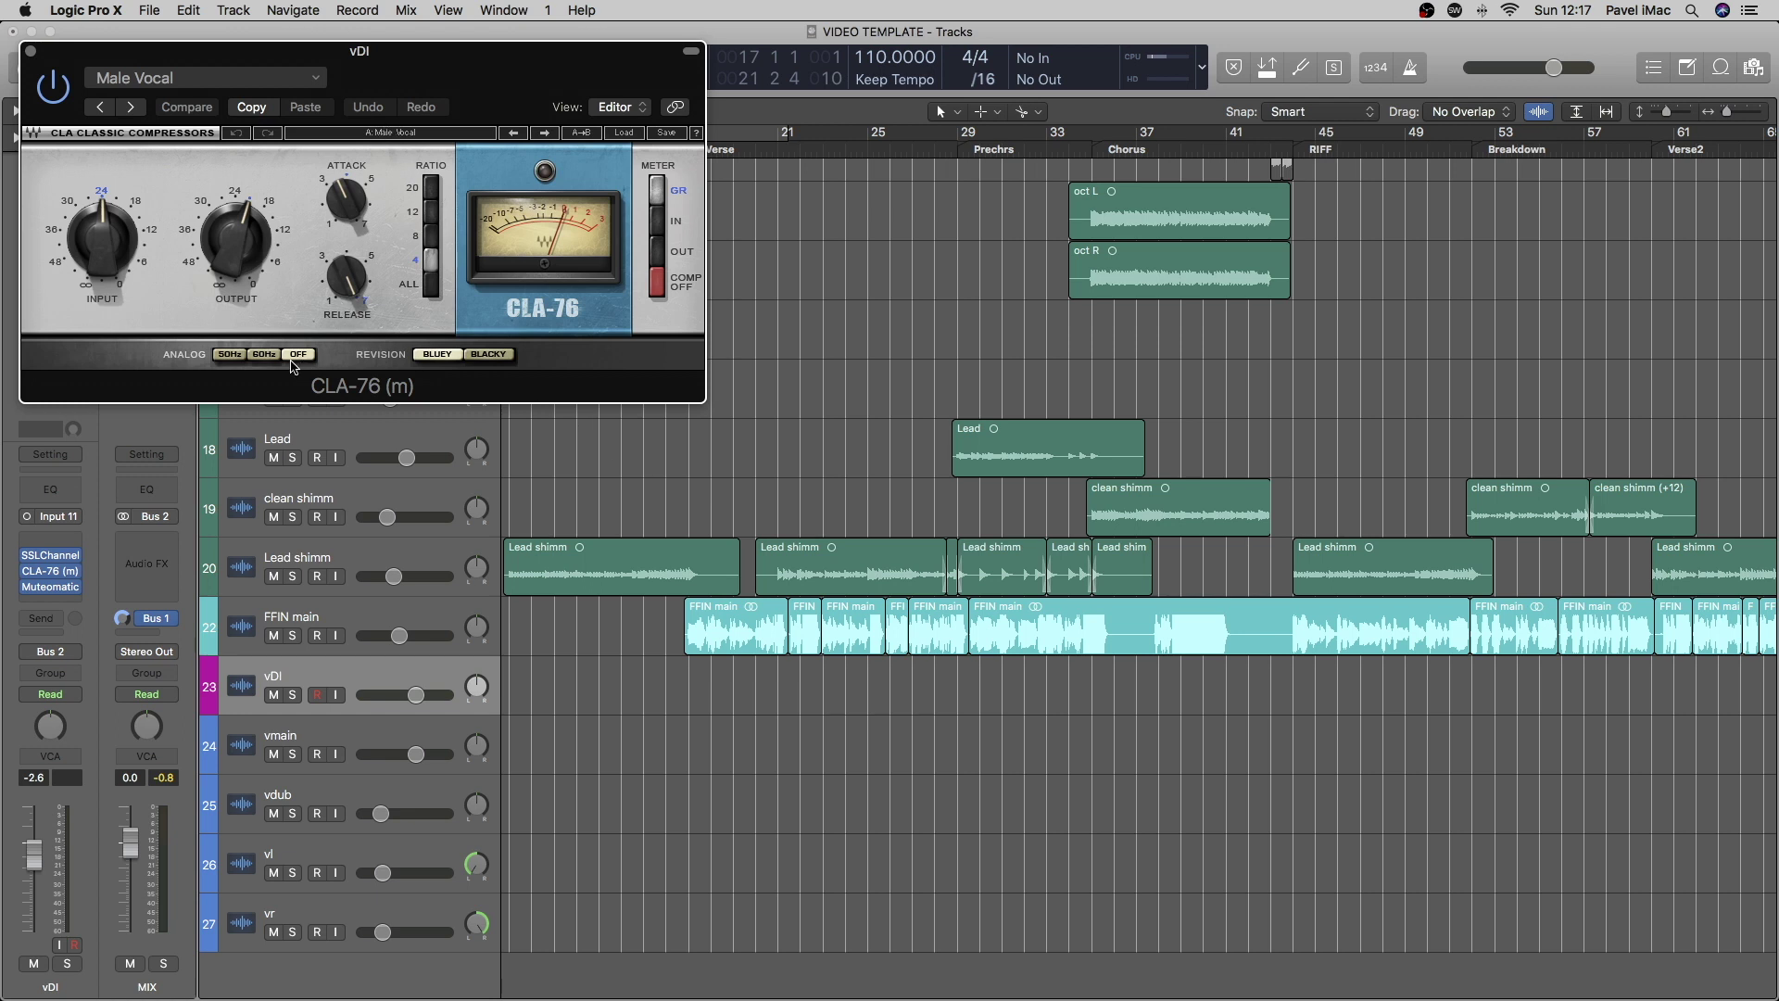
{"action": "left_click", "coordinate": [31, 51]}
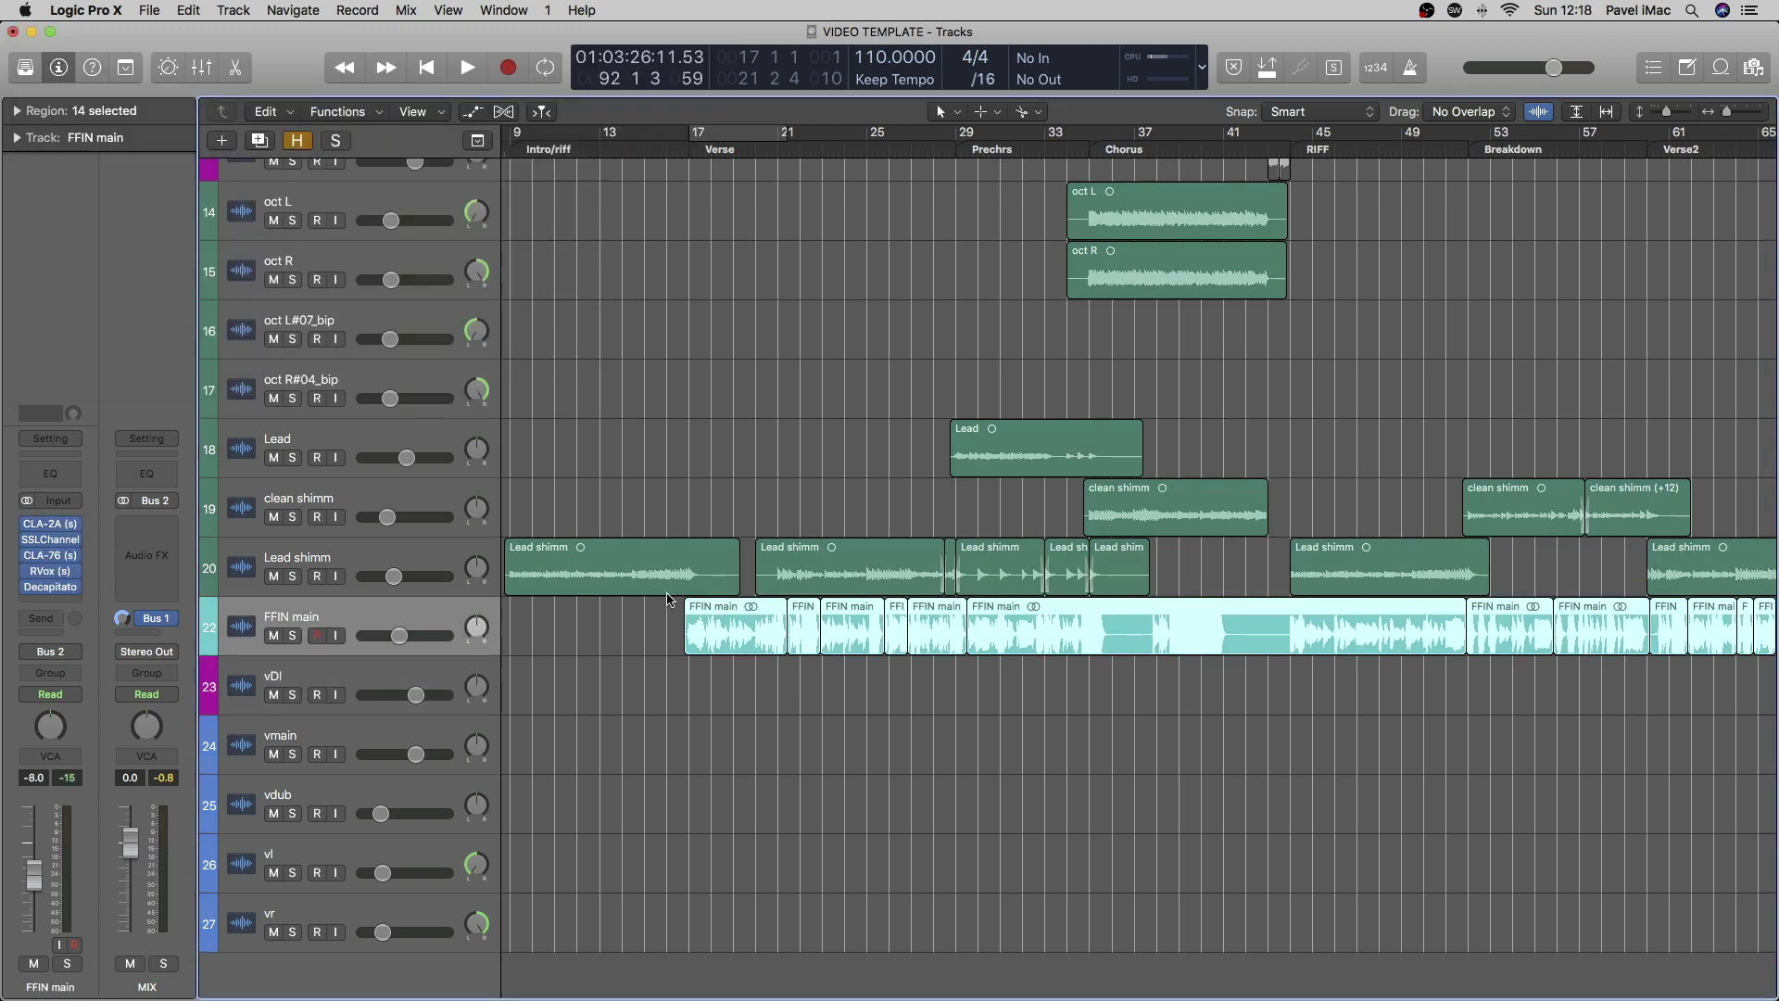
Deselect the FFIN main regions, mark a start point on that track just before the Verse marker and play from there
{"action": "key", "text": "super+Left"}
{"action": "key", "text": "super+Left"}
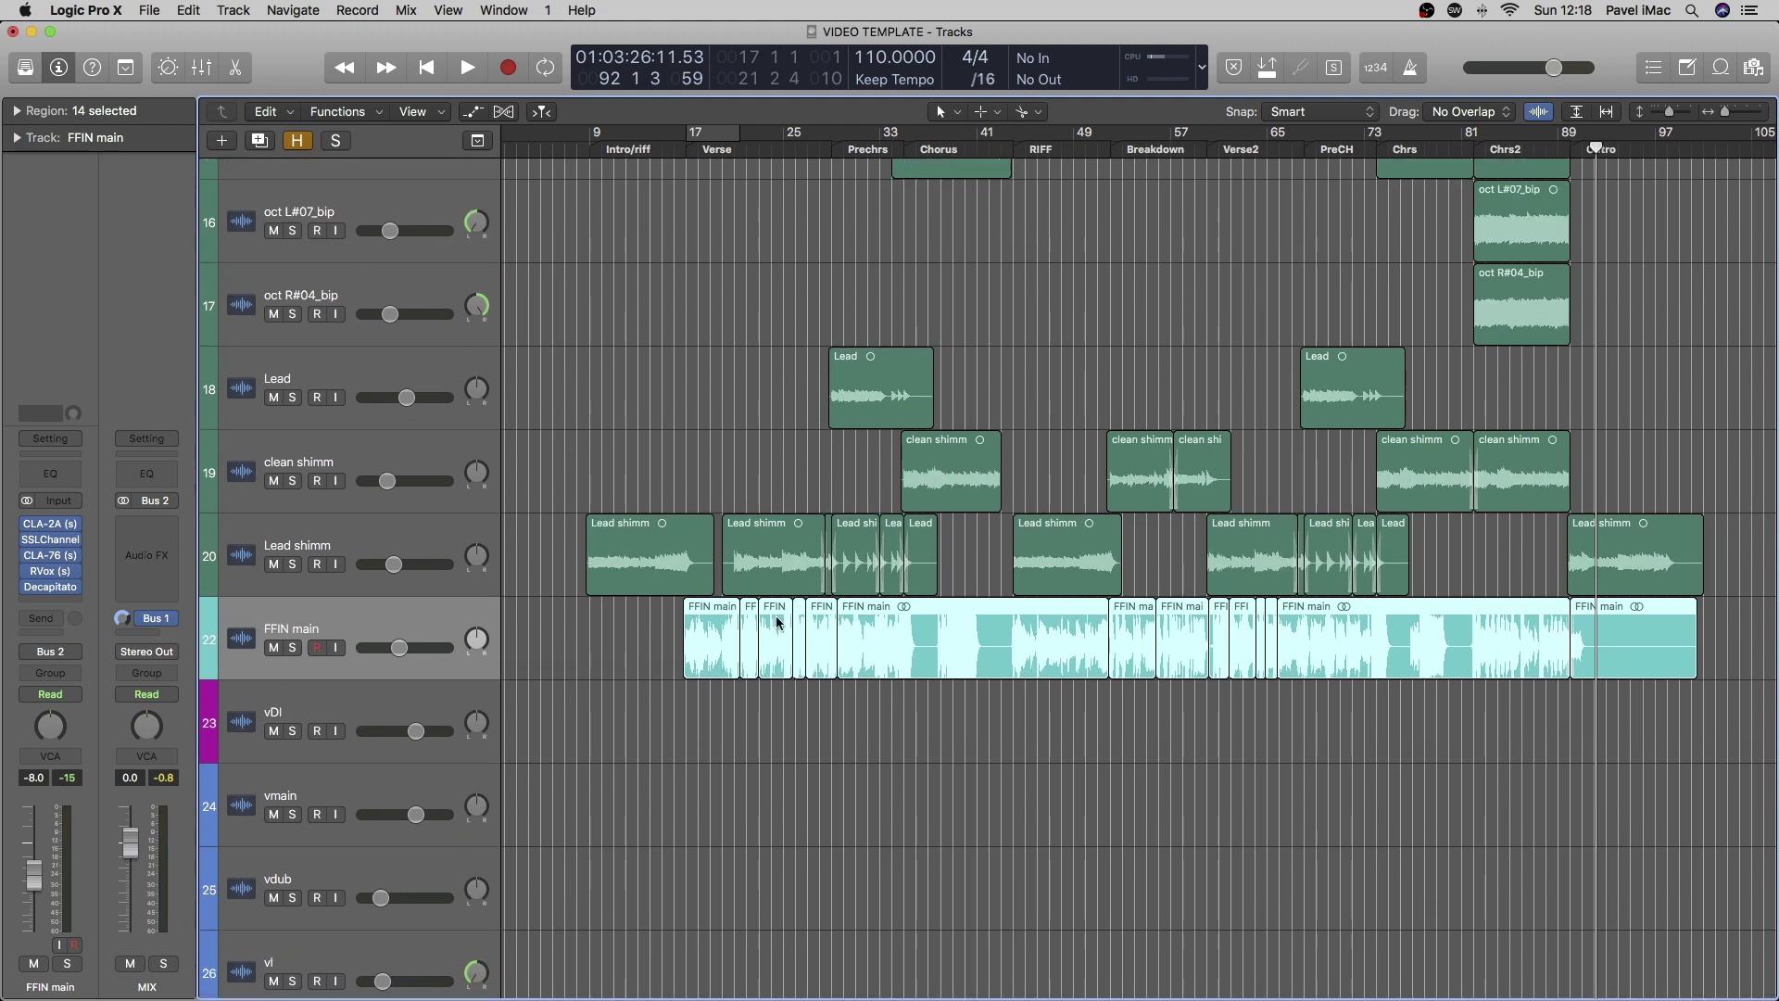
{"action": "left_click", "coordinate": [670, 662]}
{"action": "key", "text": "super+Right"}
{"action": "key", "text": "super+Down"}
{"action": "key", "text": "super+Right"}
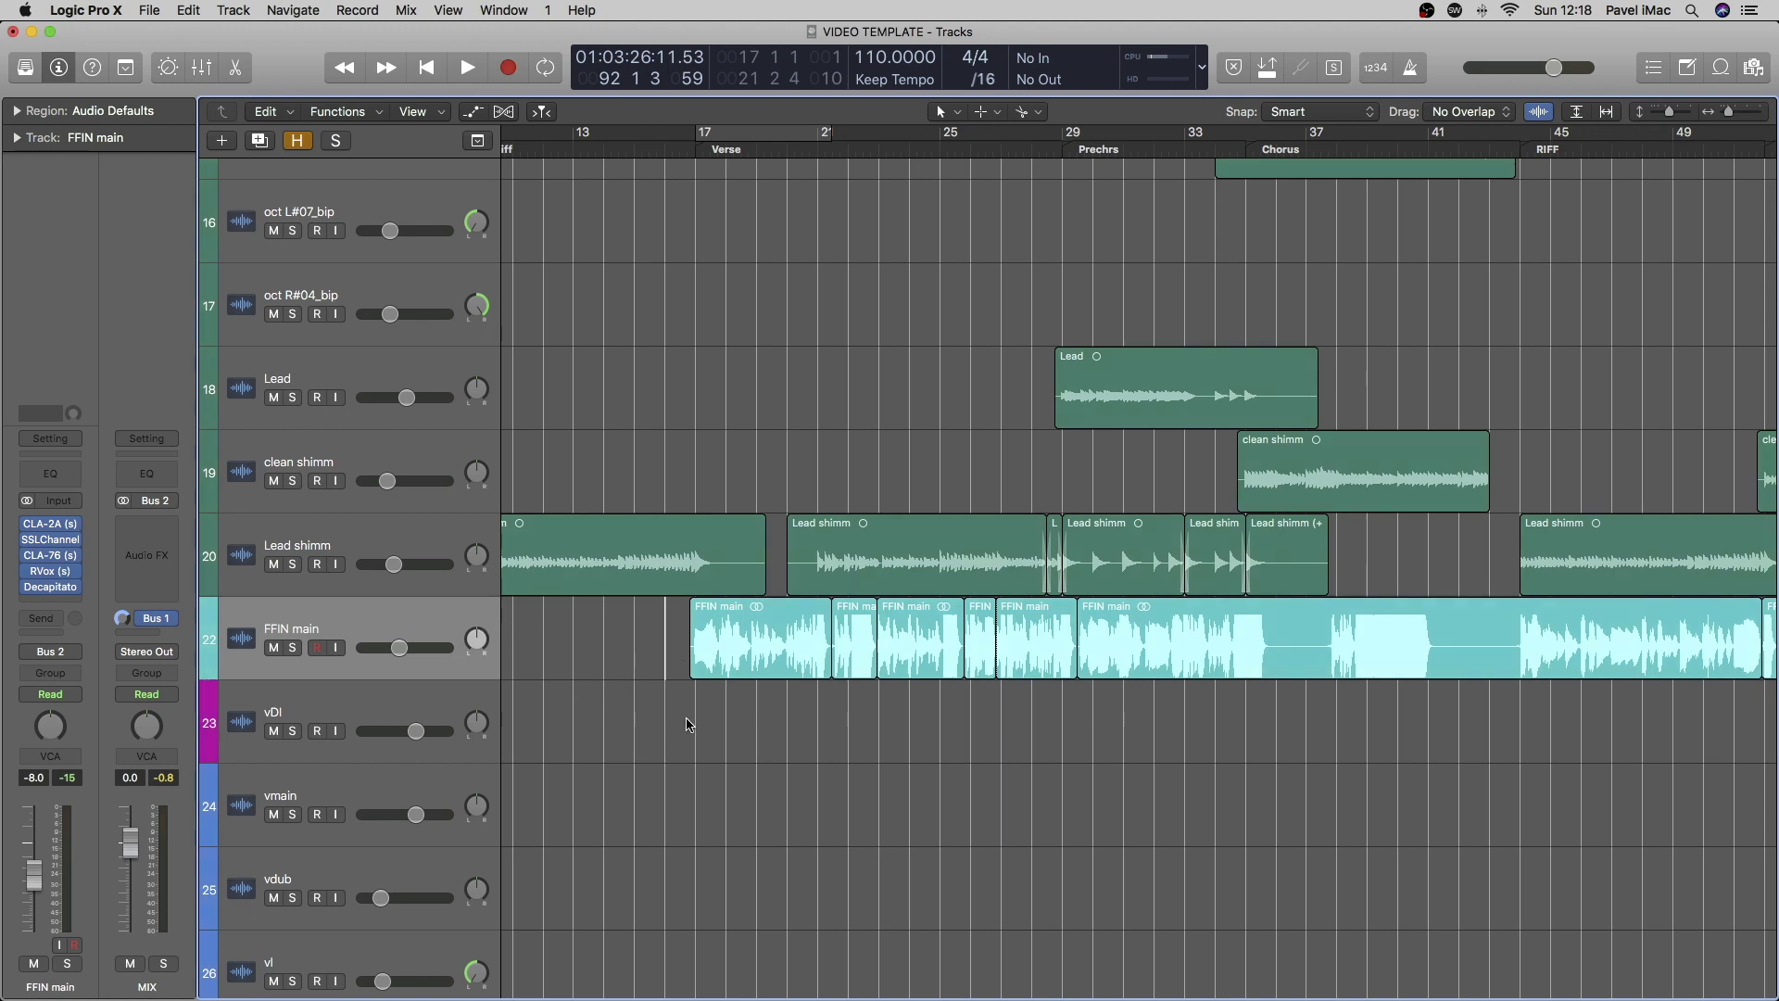
{"action": "key", "text": "super+Left"}
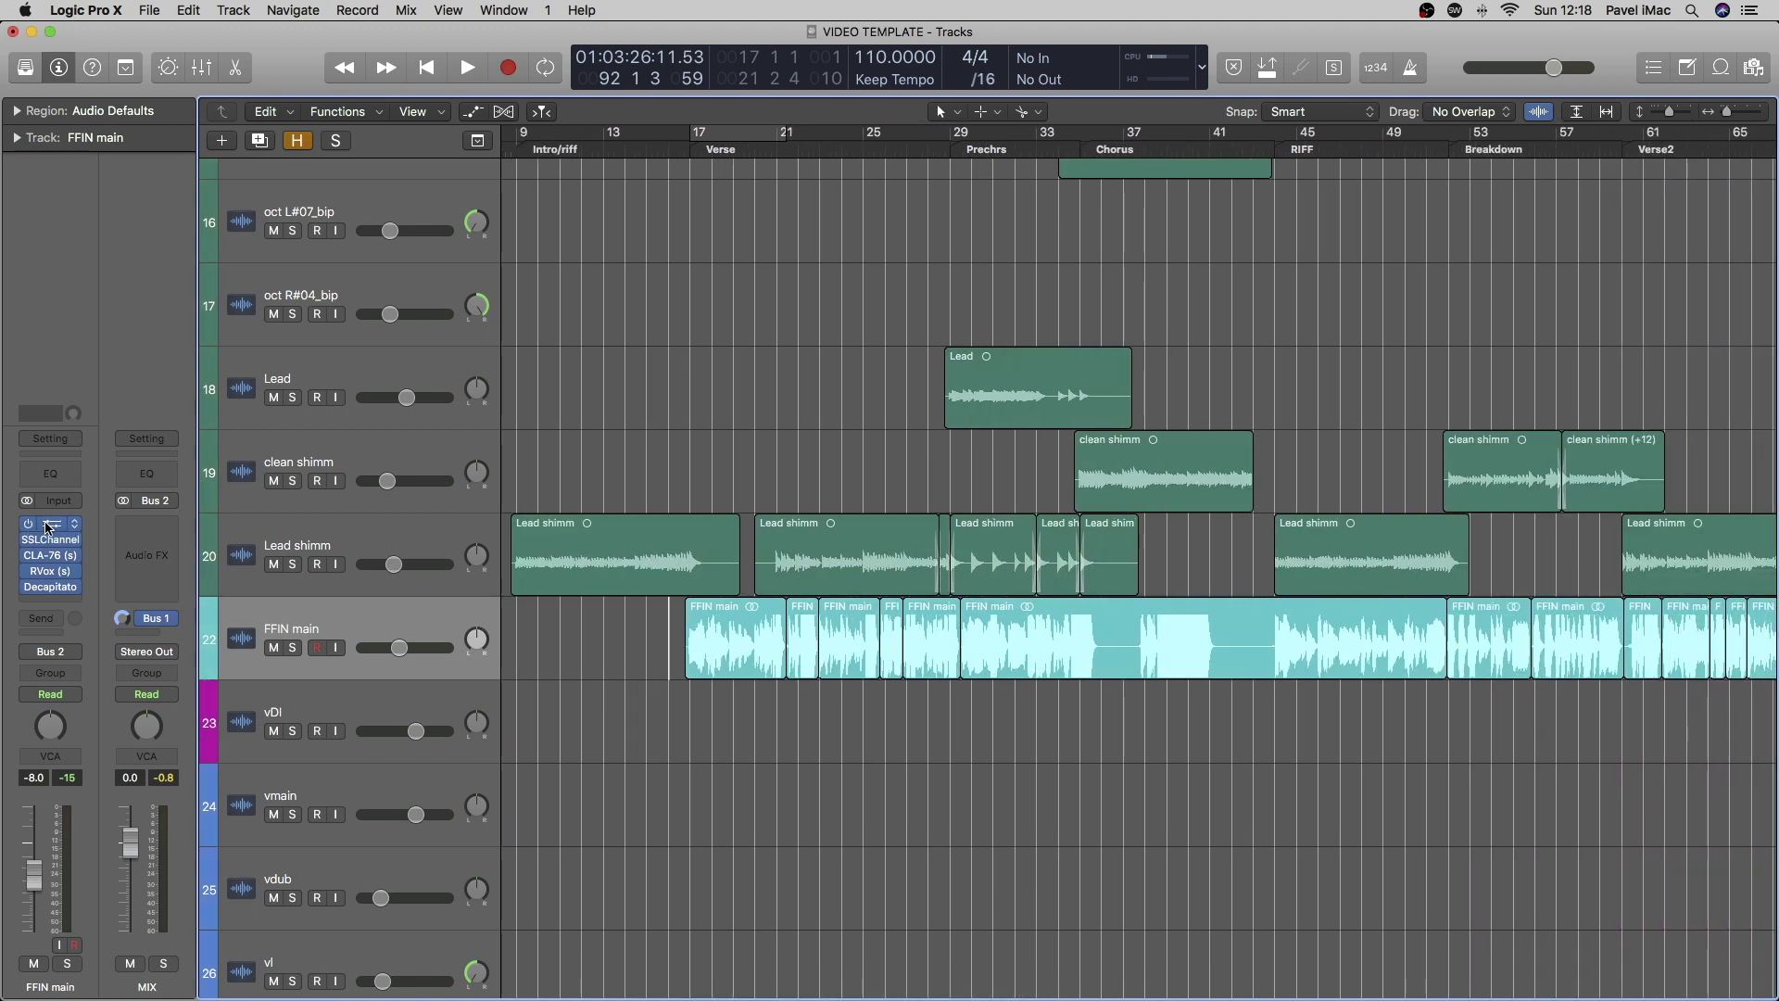
{"action": "left_click", "coordinate": [404, 630]}
{"action": "left_click", "coordinate": [675, 658]}
{"action": "scroll", "coordinate": [728, 796], "scroll_direction": "down", "scroll_amount": 10}
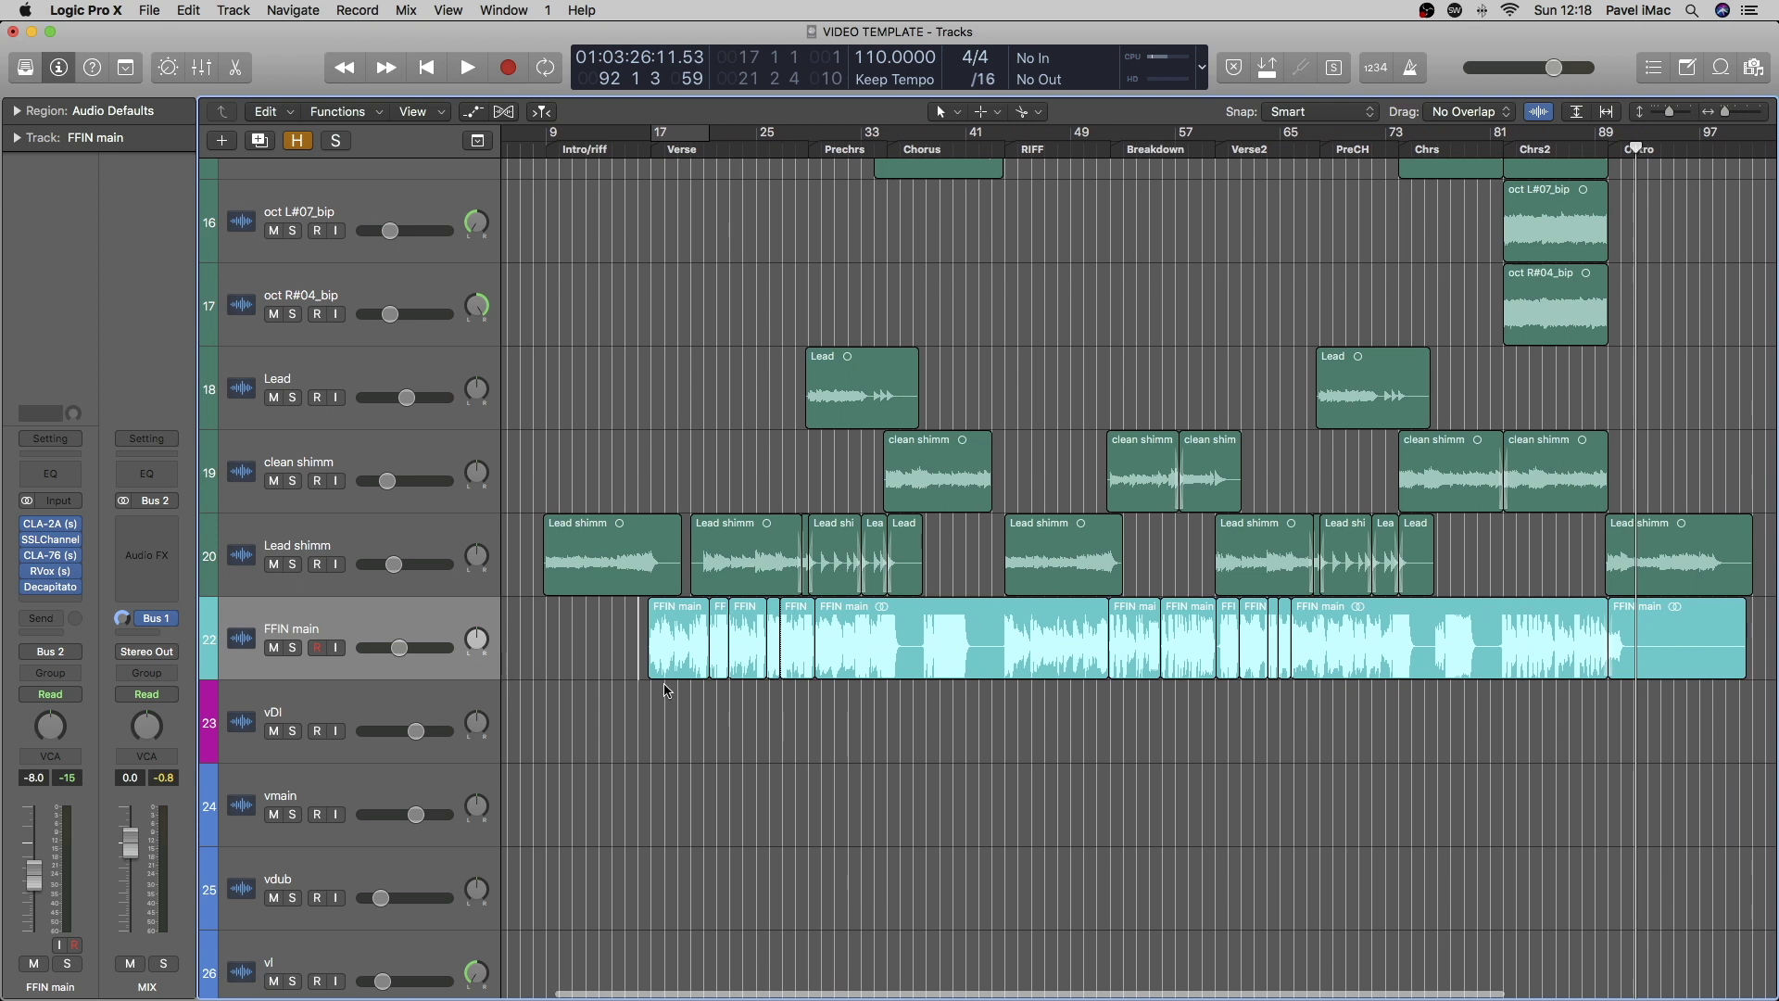
{"action": "scroll", "coordinate": [802, 669], "scroll_direction": "up", "scroll_amount": 8}
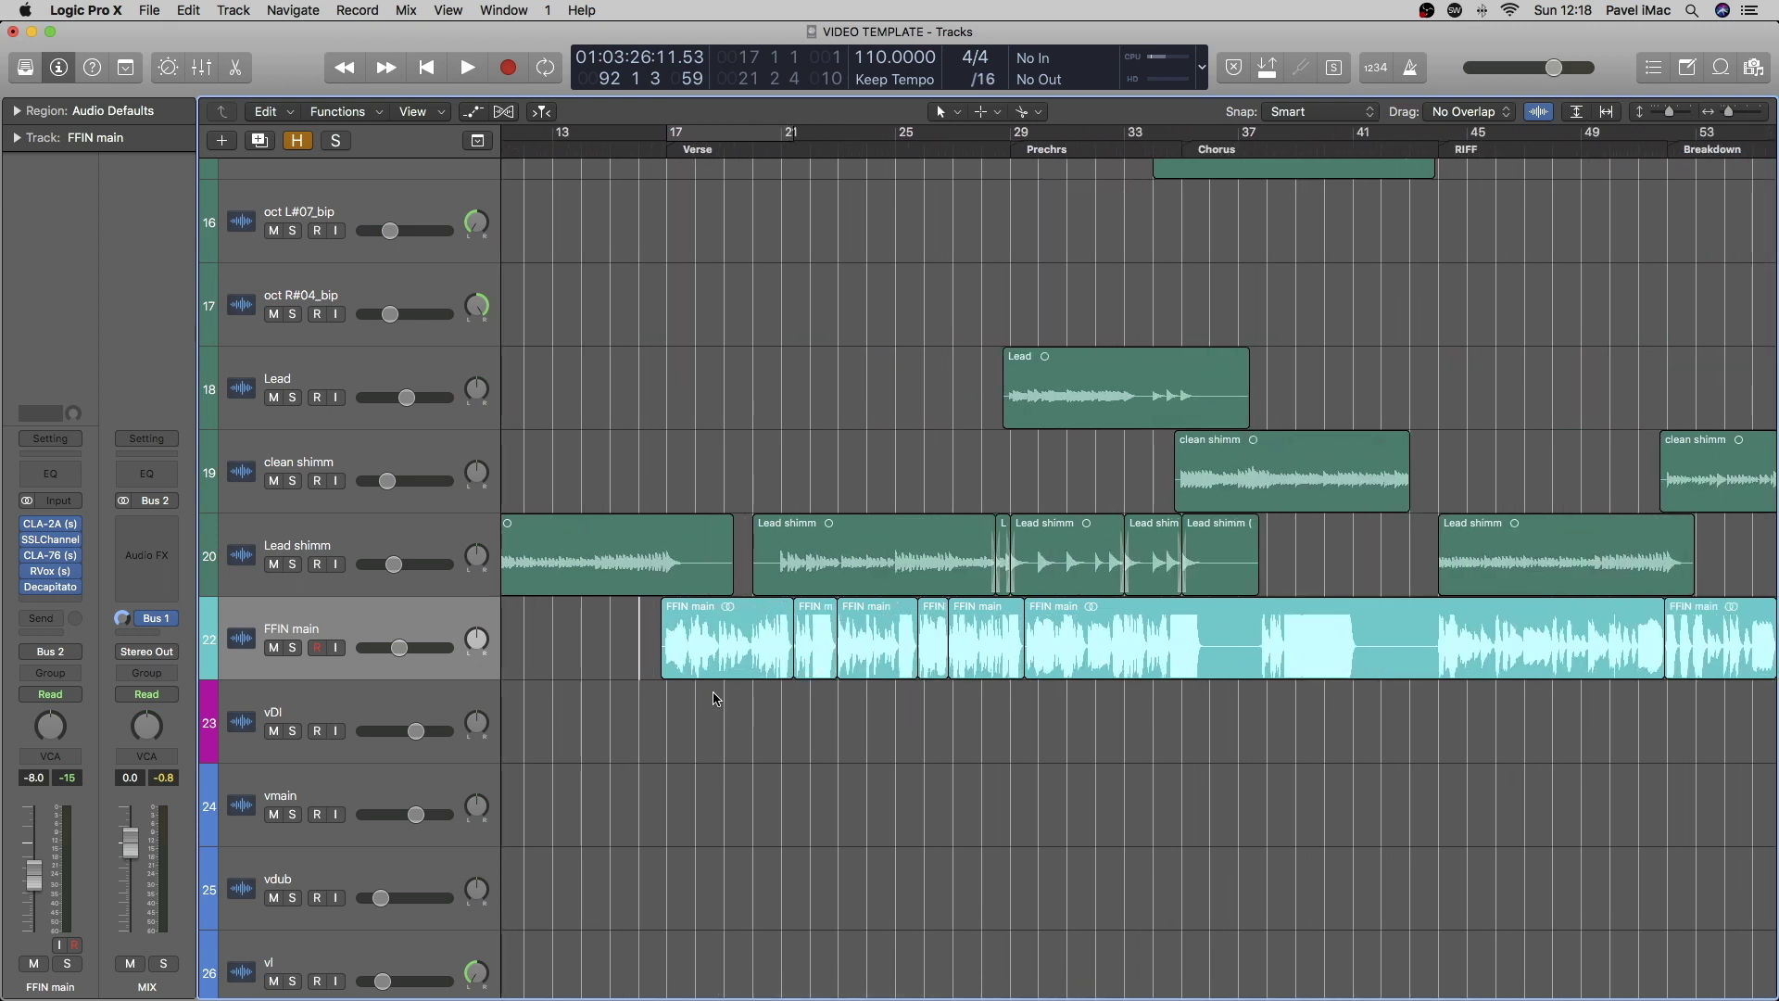
{"action": "key", "text": "space"}
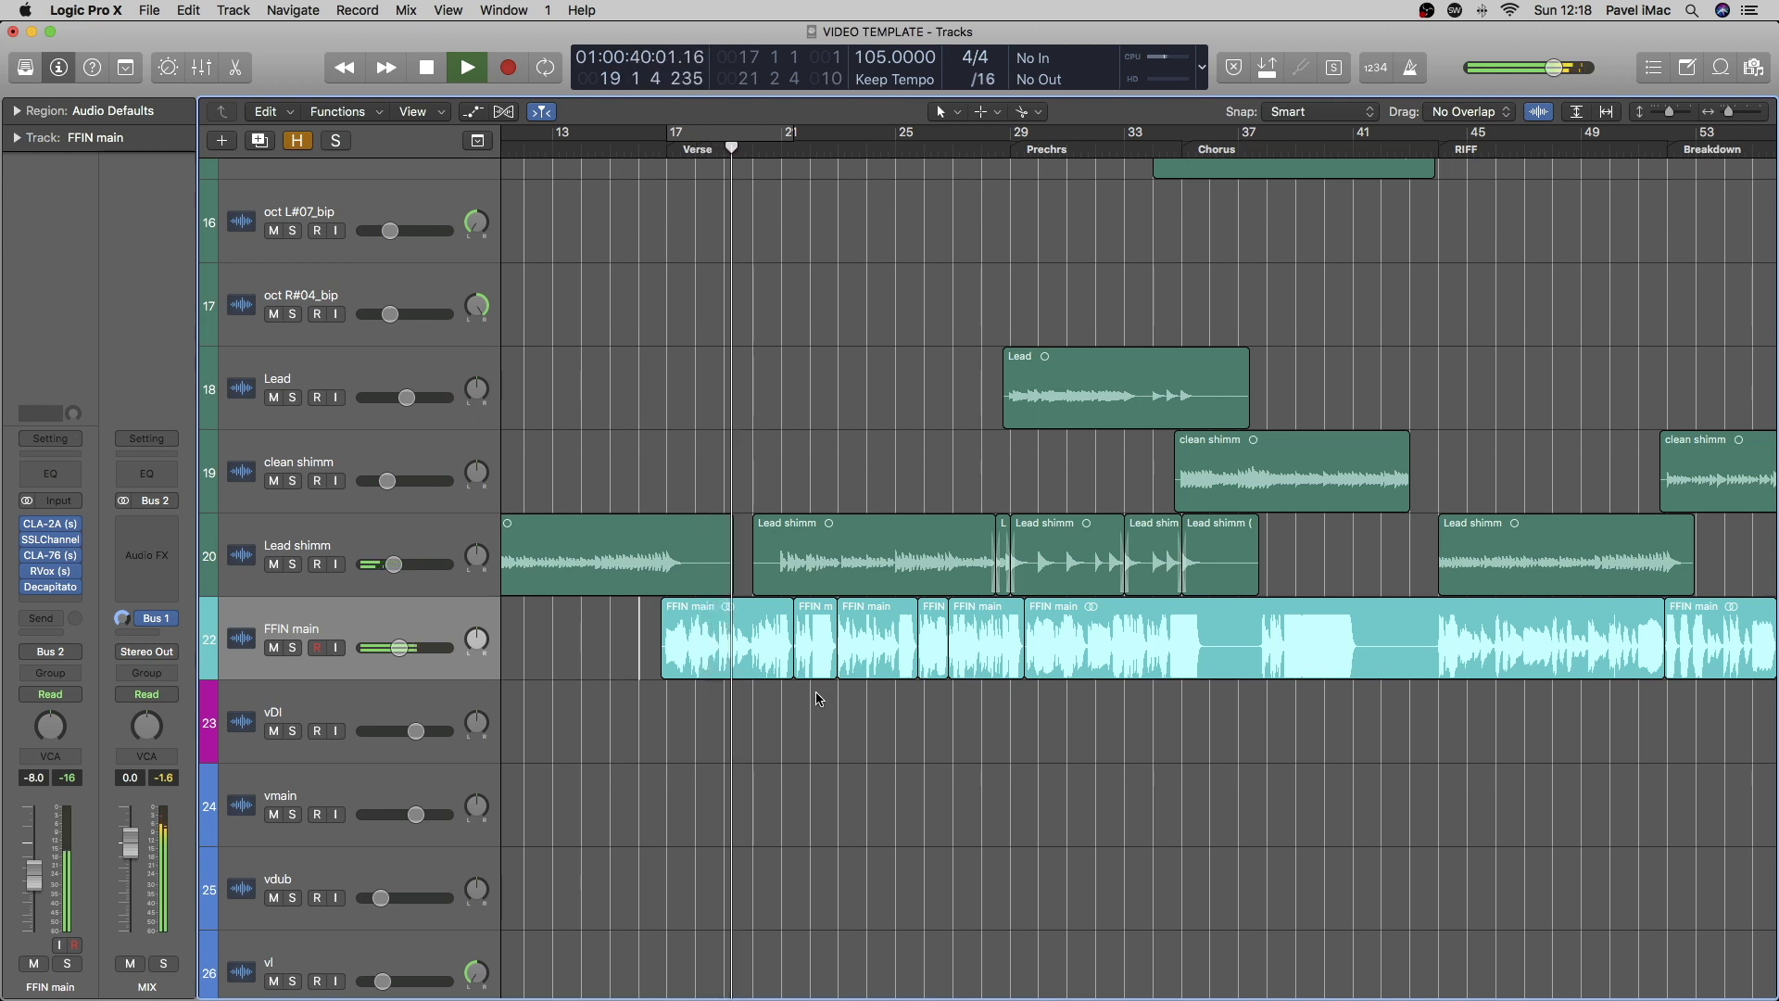
Listen to the FFIN main vocal through the Verse and Prechrs up to the Chorus, following the playhead along the timeline
{"action": "scroll", "coordinate": [819, 698], "scroll_direction": "right", "scroll_amount": 2}
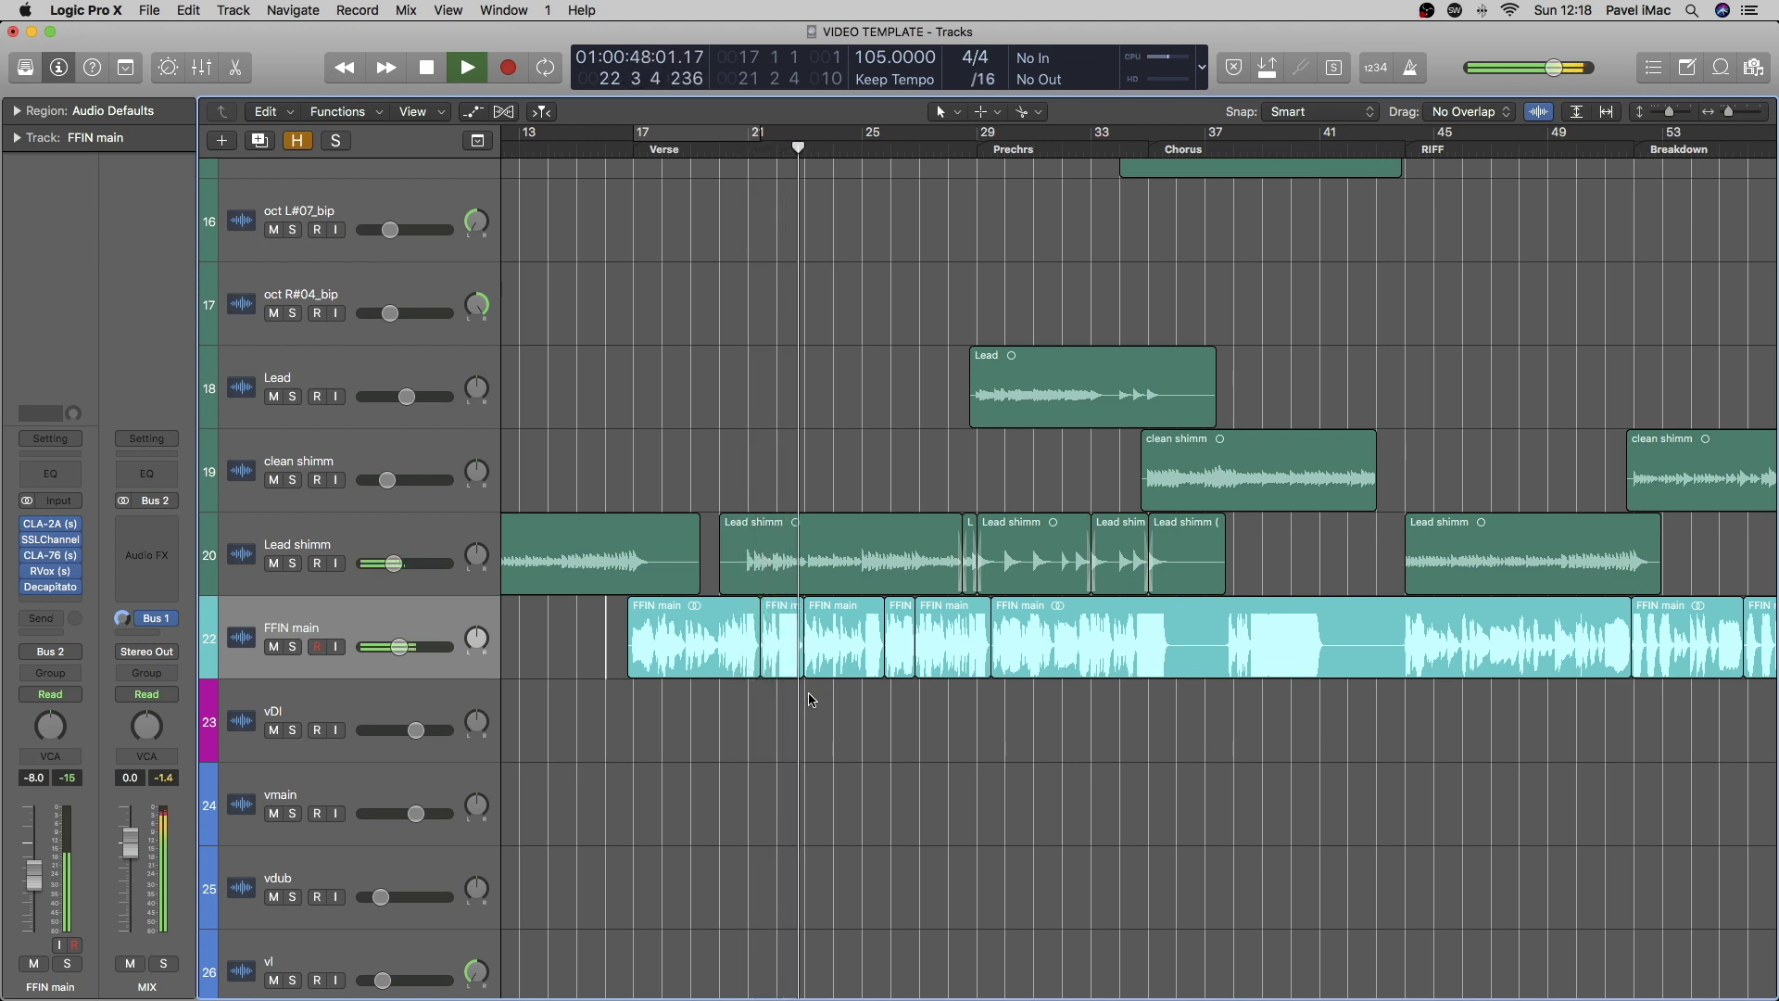
{"action": "scroll", "coordinate": [811, 700], "scroll_direction": "right", "scroll_amount": 1}
{"action": "scroll", "coordinate": [812, 700], "scroll_direction": "up", "scroll_amount": 5}
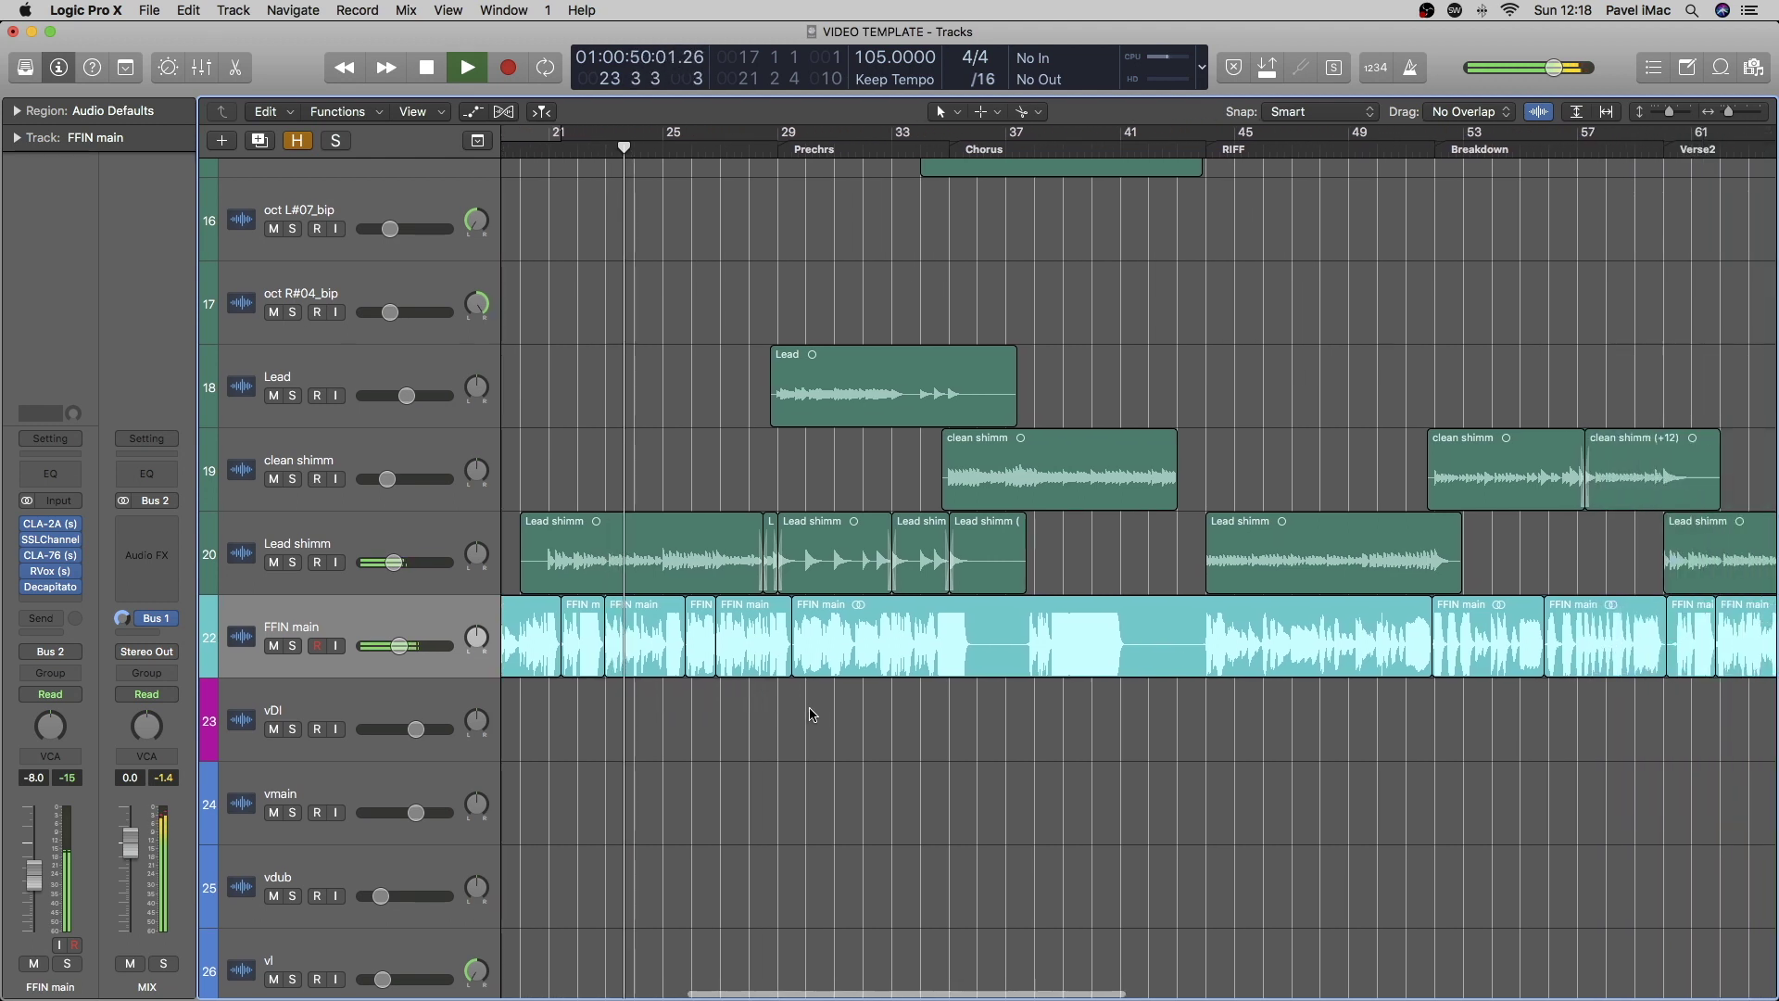
{"action": "scroll", "coordinate": [839, 699], "scroll_direction": "up", "scroll_amount": 3}
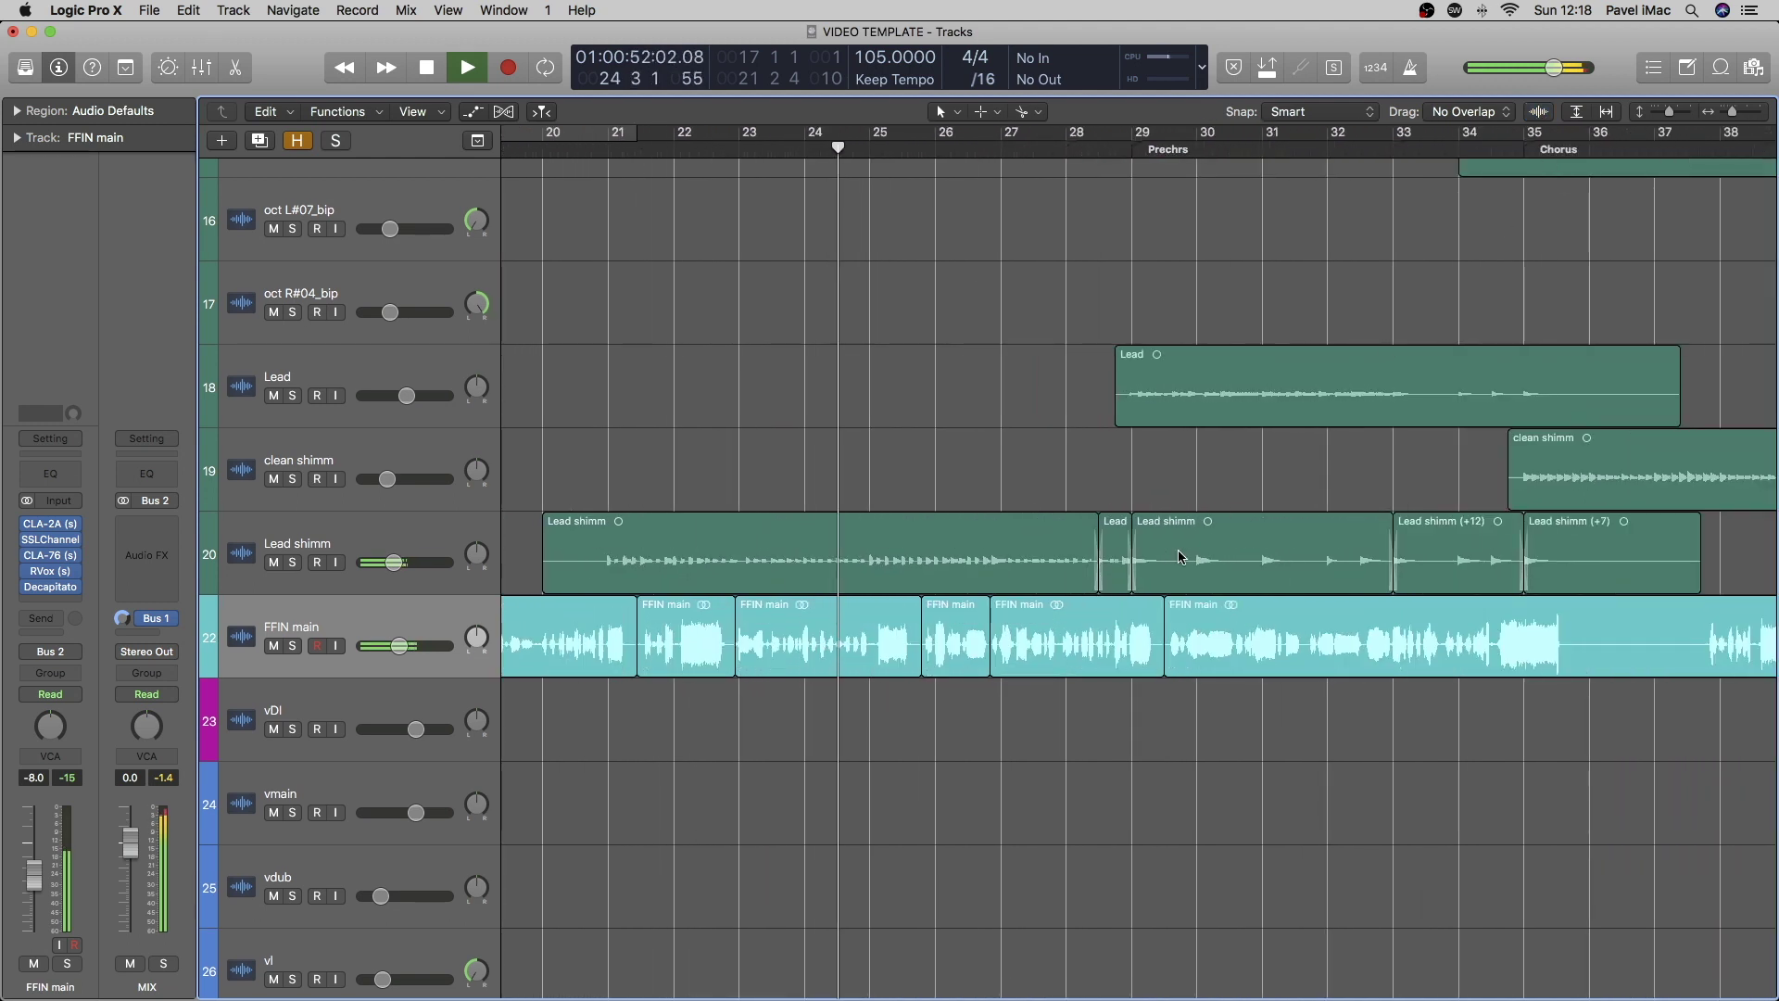
{"action": "scroll", "coordinate": [1140, 630], "scroll_direction": "right", "scroll_amount": 2}
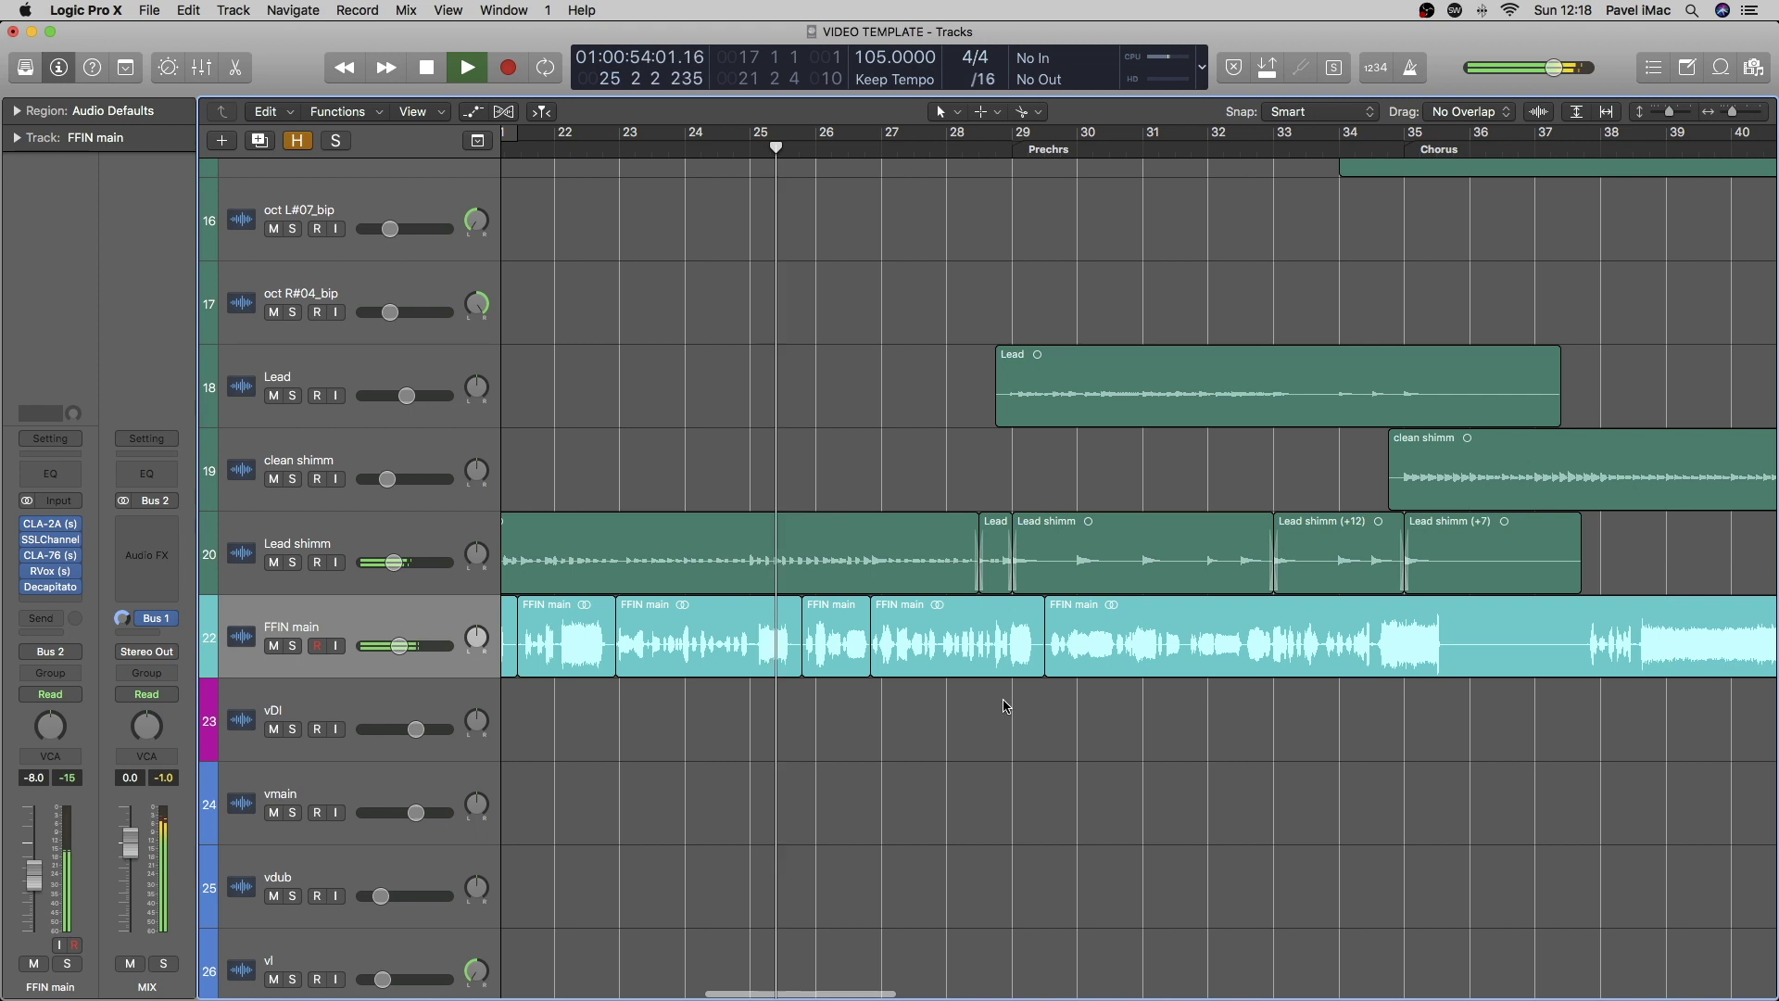
{"action": "scroll", "coordinate": [996, 702], "scroll_direction": "right", "scroll_amount": 2}
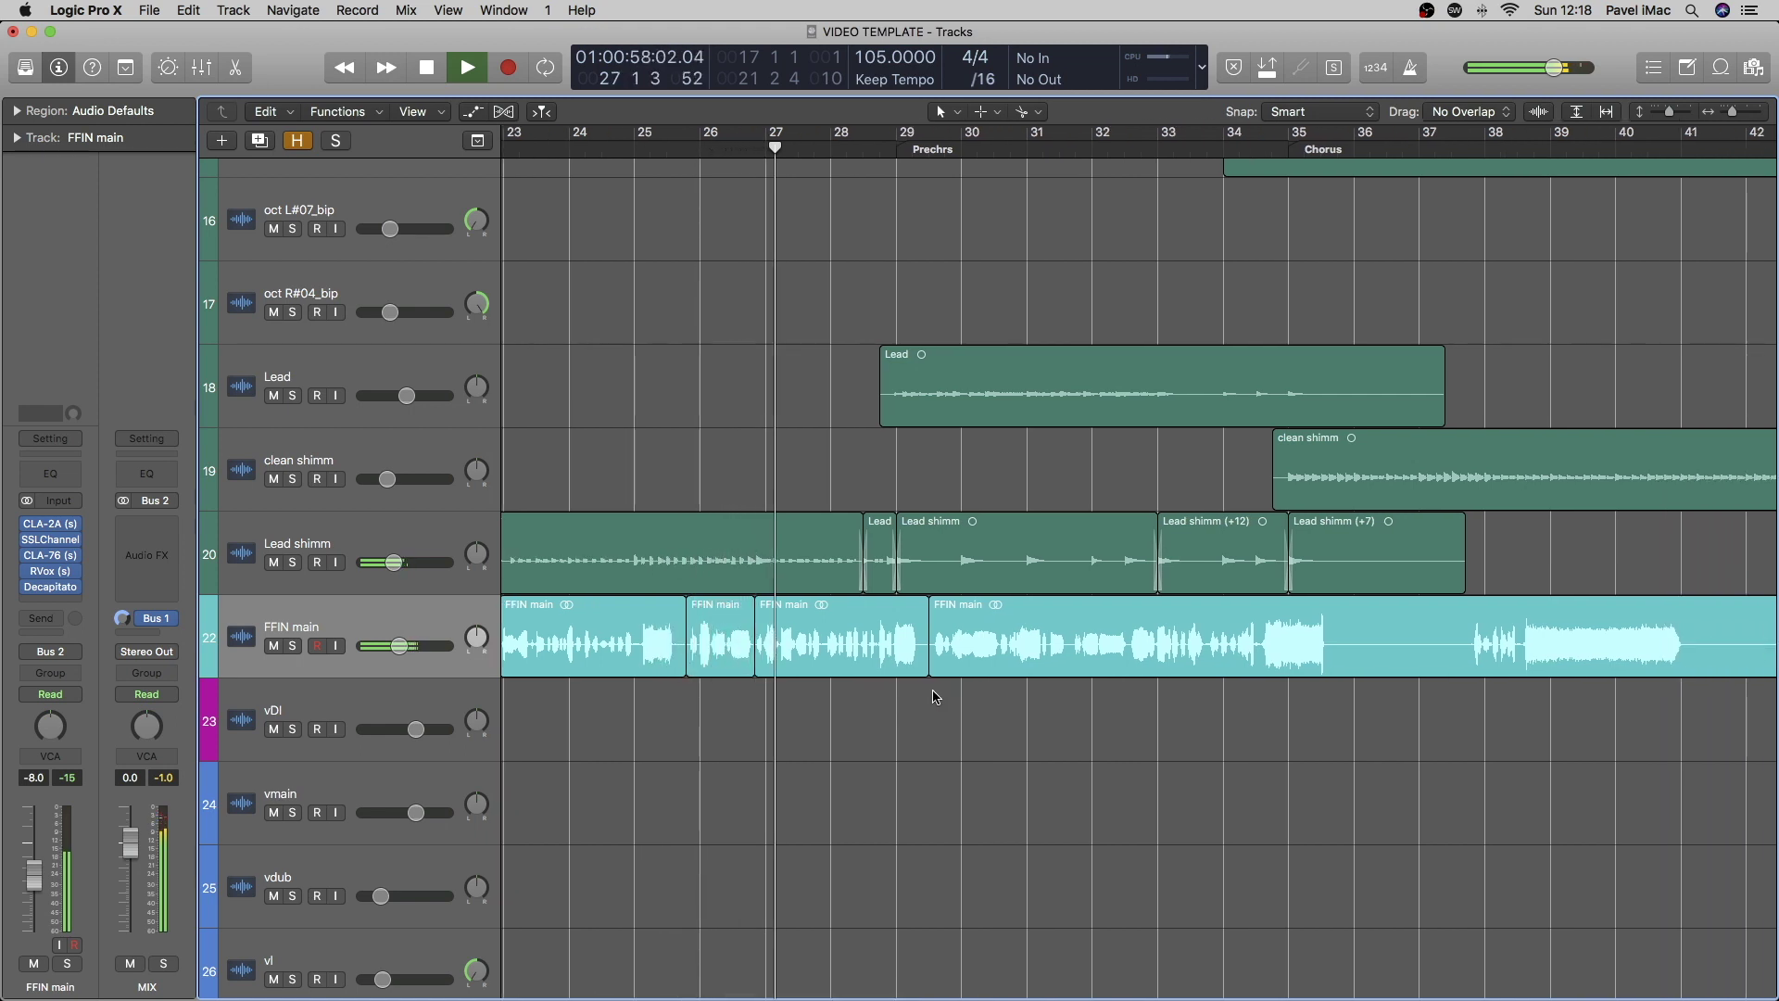
{"action": "scroll", "coordinate": [933, 698], "scroll_direction": "right", "scroll_amount": 3}
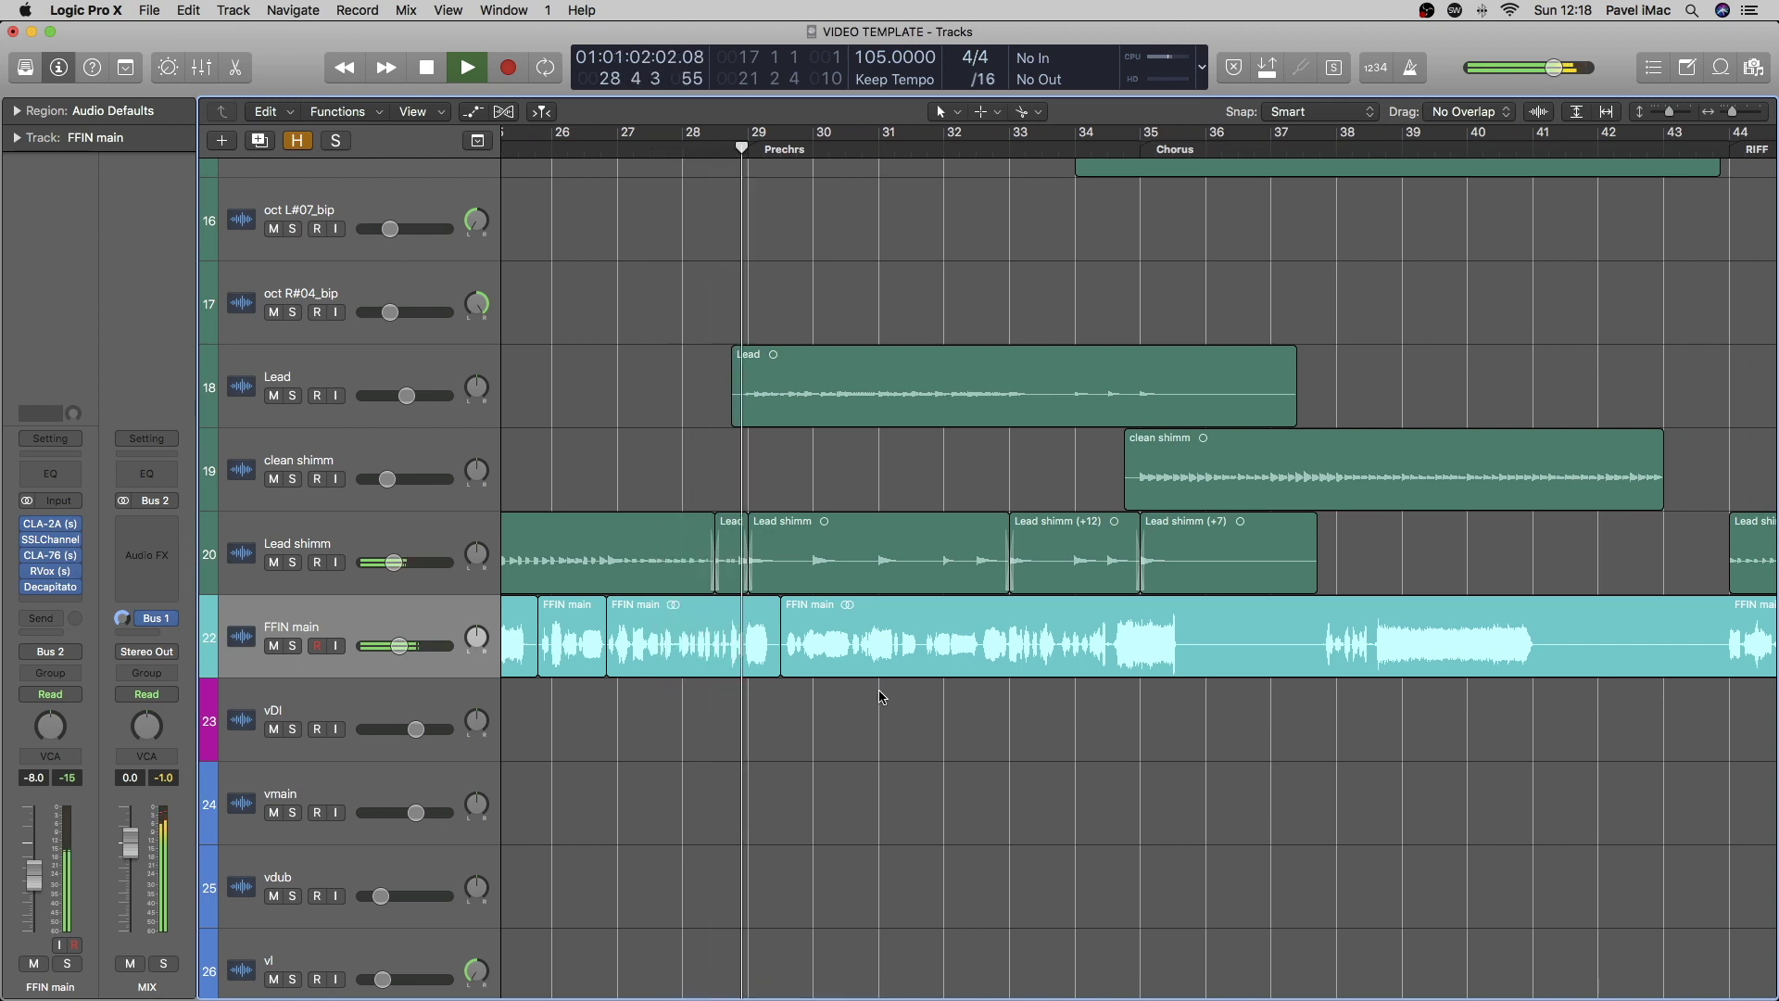
{"action": "scroll", "coordinate": [877, 698], "scroll_direction": "right", "scroll_amount": 1}
{"action": "scroll", "coordinate": [876, 698], "scroll_direction": "right", "scroll_amount": 3}
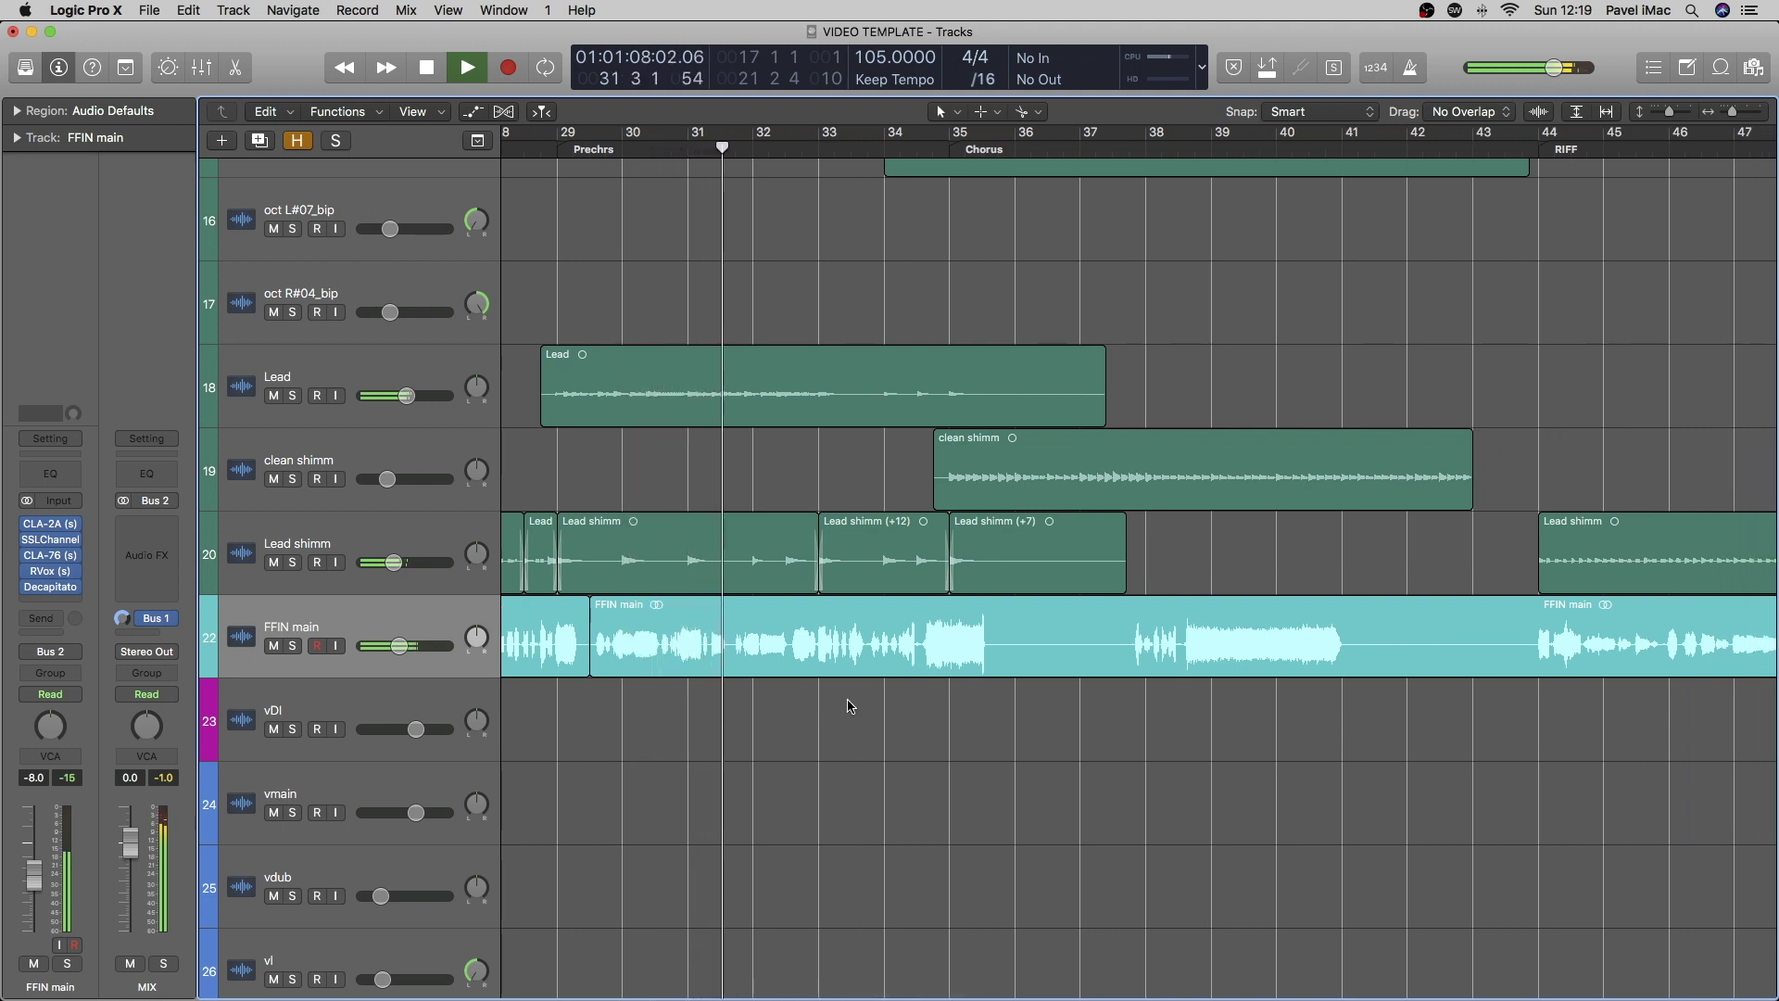
{"action": "scroll", "coordinate": [857, 704], "scroll_direction": "right", "scroll_amount": 2}
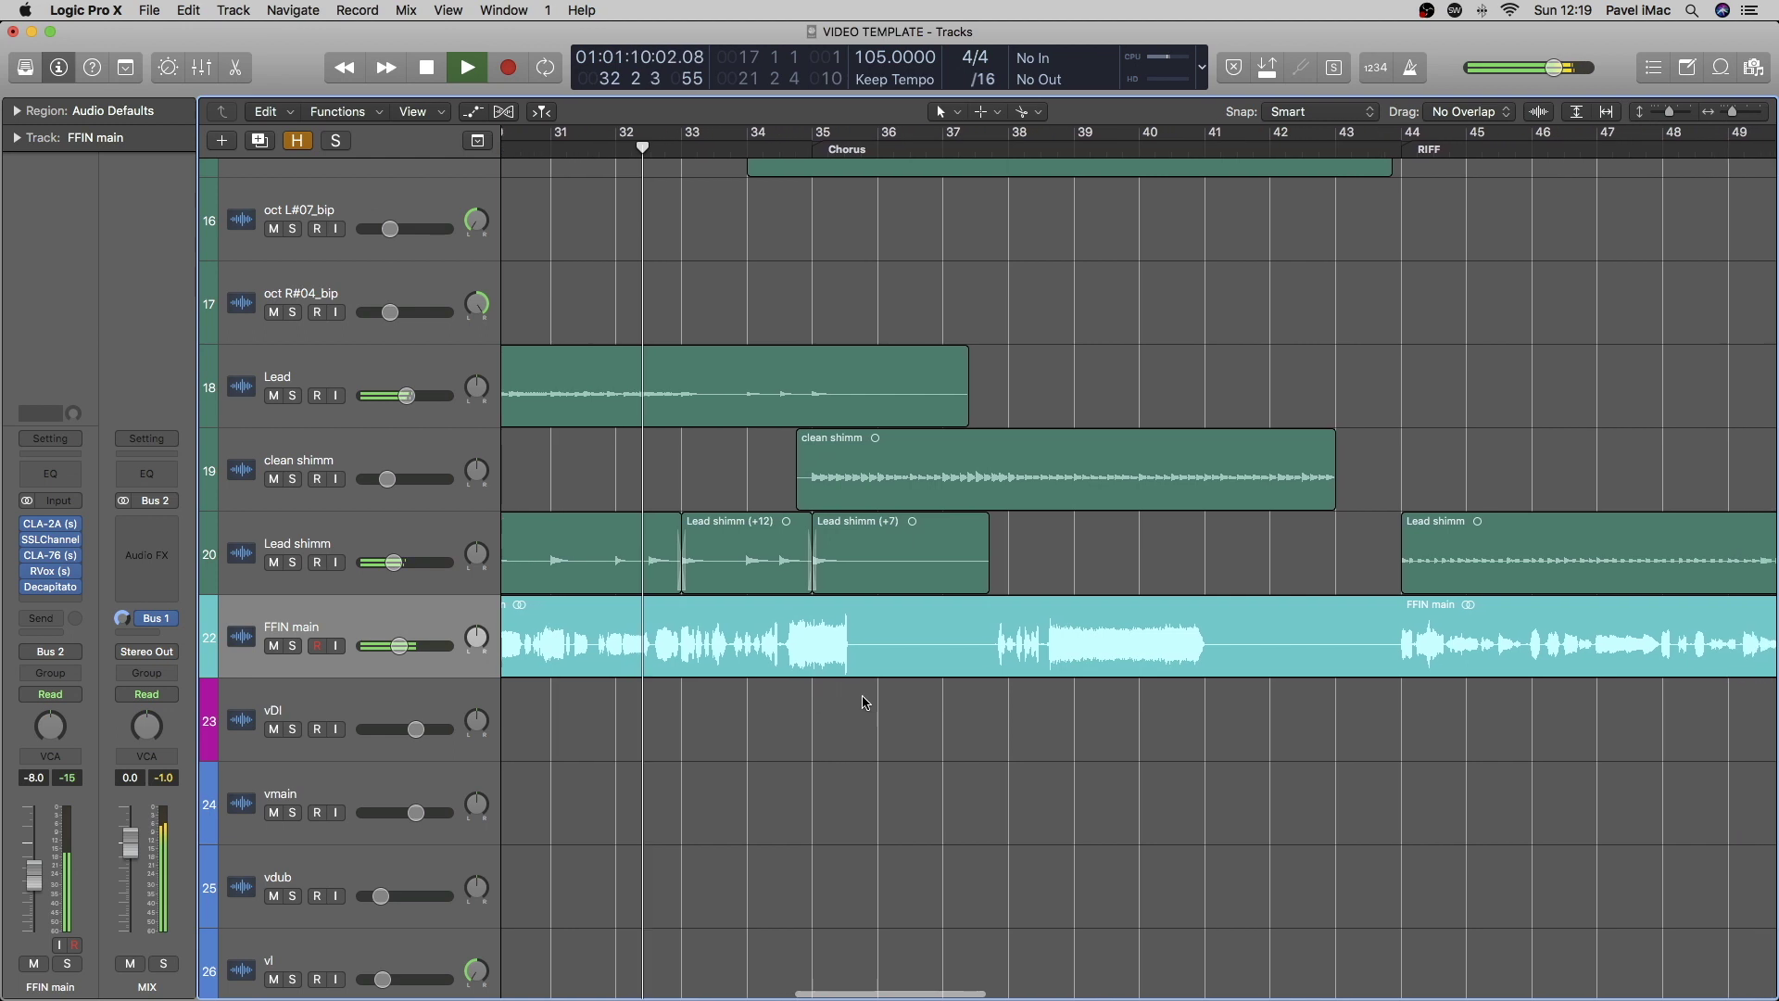
{"action": "scroll", "coordinate": [871, 704], "scroll_direction": "right", "scroll_amount": 2}
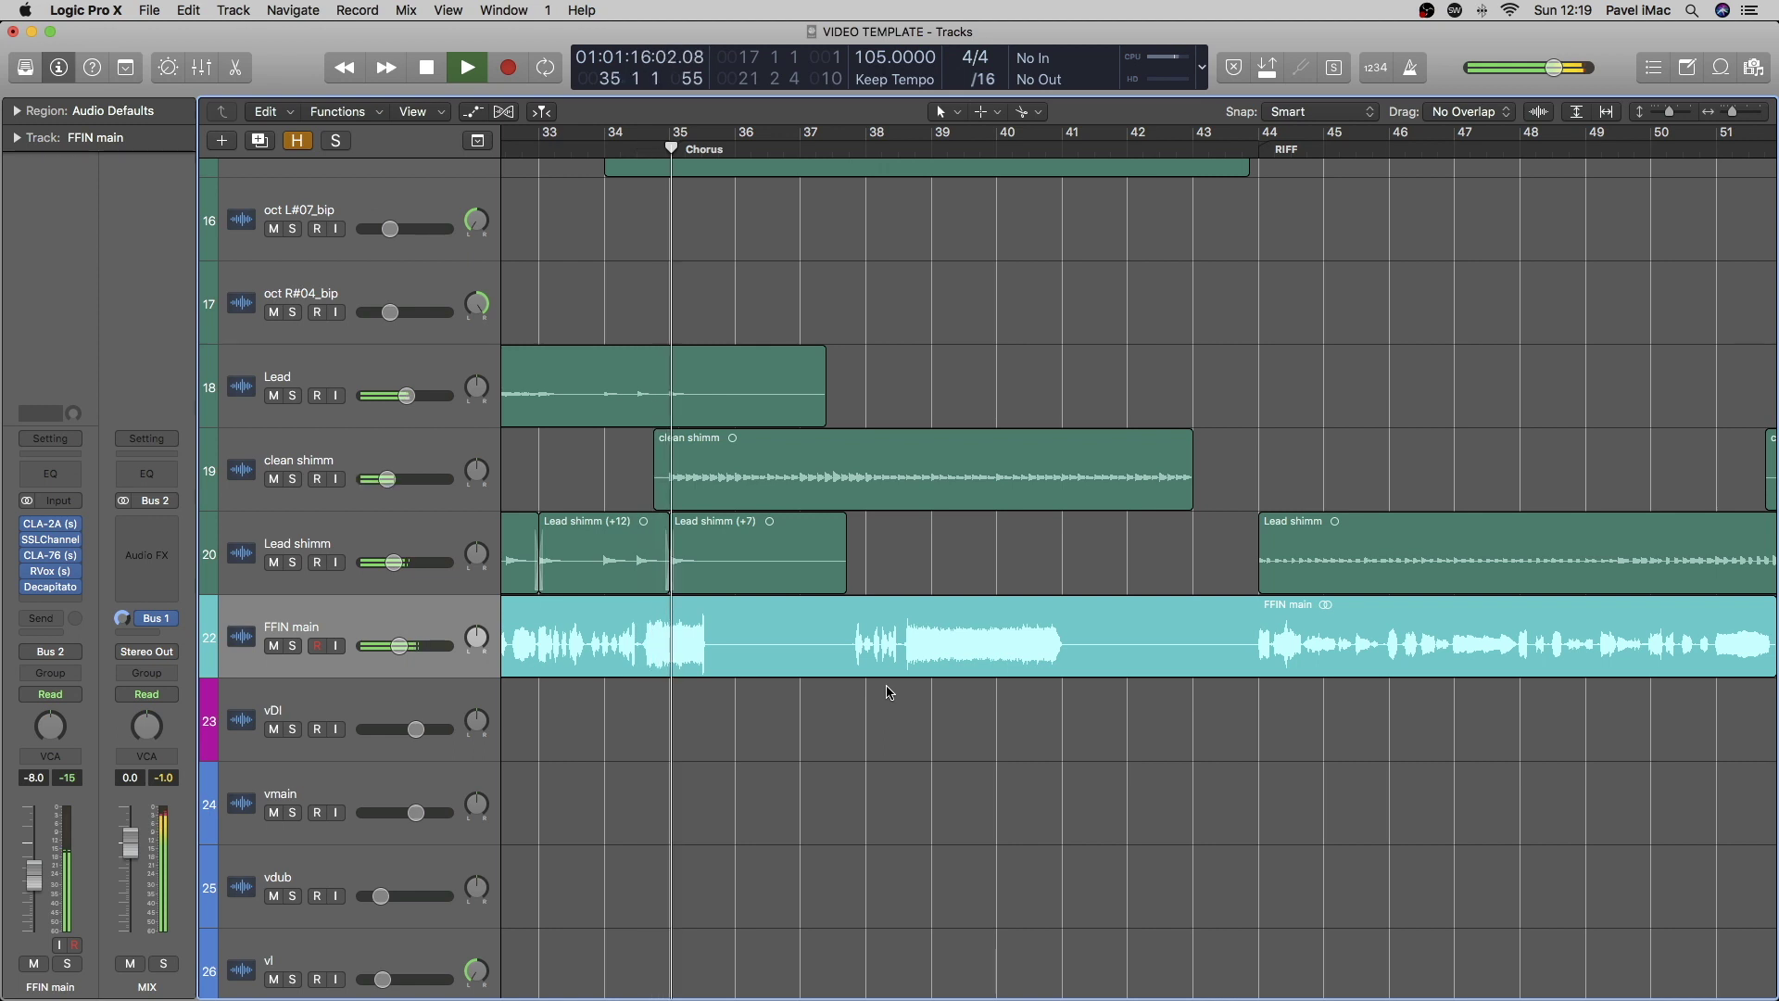
Listen to the vocal through the Chorus and into the RIFF, keeping the surrounding guitar tracks and the vocal tracks in view
{"action": "scroll", "coordinate": [888, 692], "scroll_direction": "right", "scroll_amount": 2}
{"action": "scroll", "coordinate": [888, 692], "scroll_direction": "down", "scroll_amount": 6}
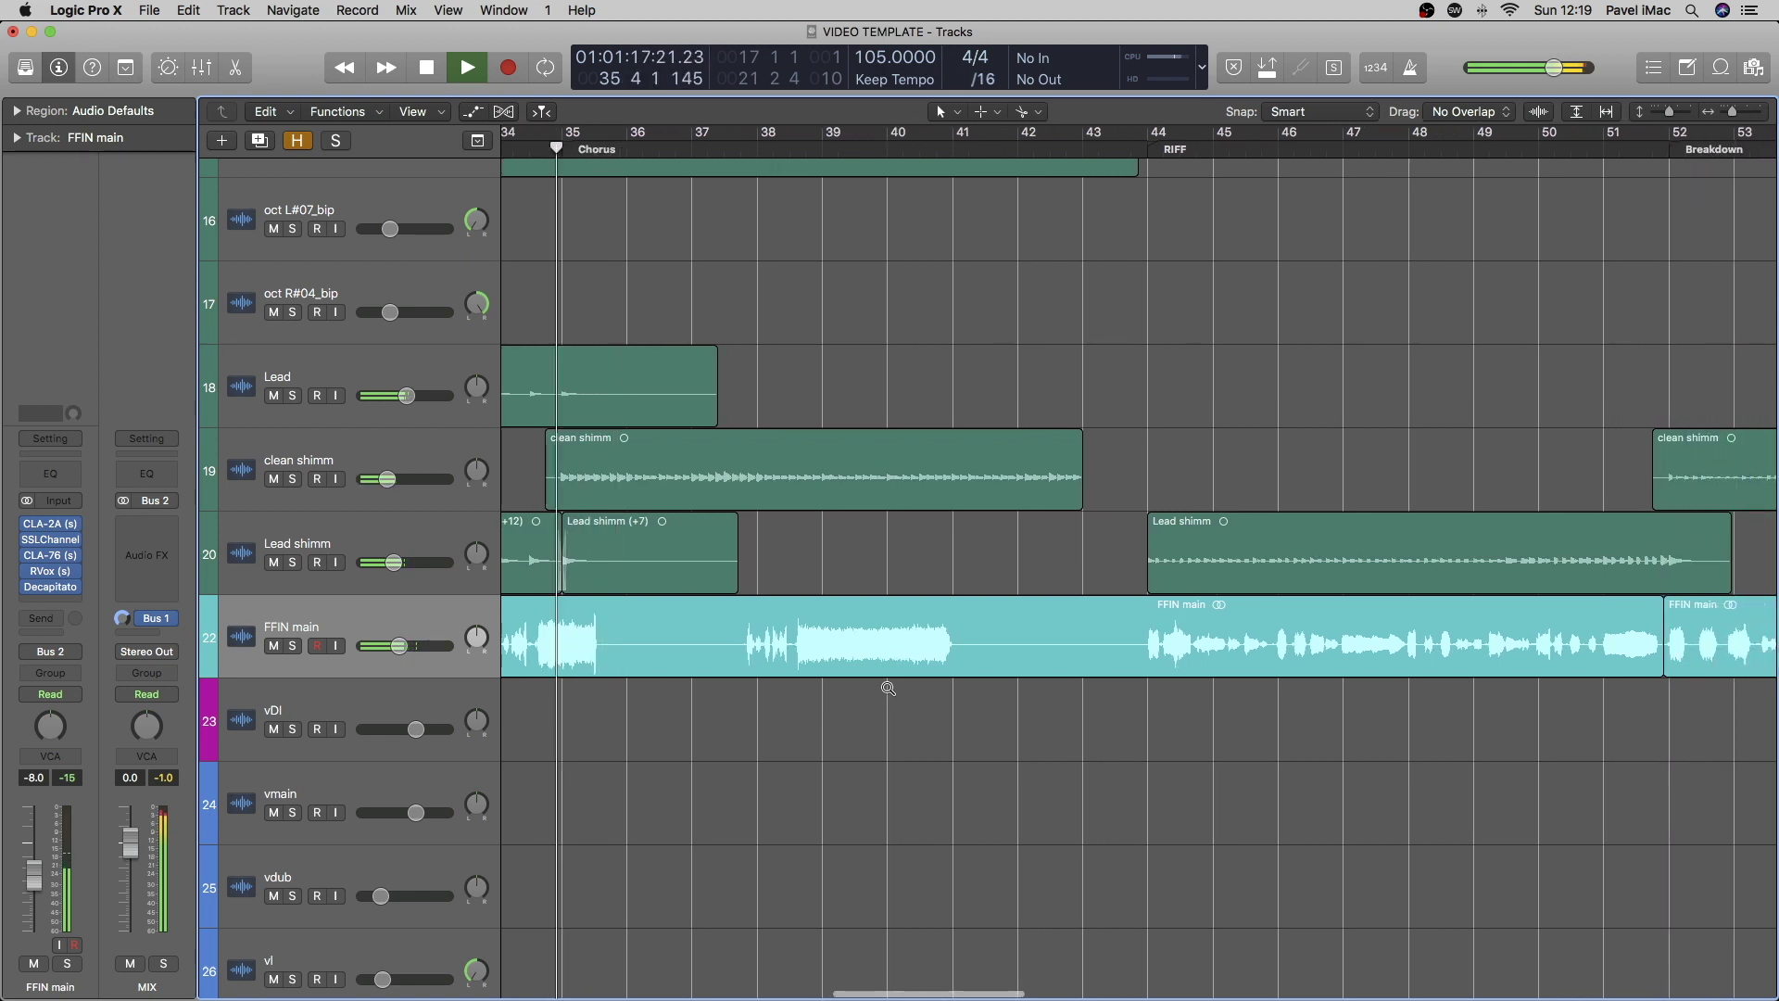
{"action": "scroll", "coordinate": [887, 692], "scroll_direction": "left", "scroll_amount": 3}
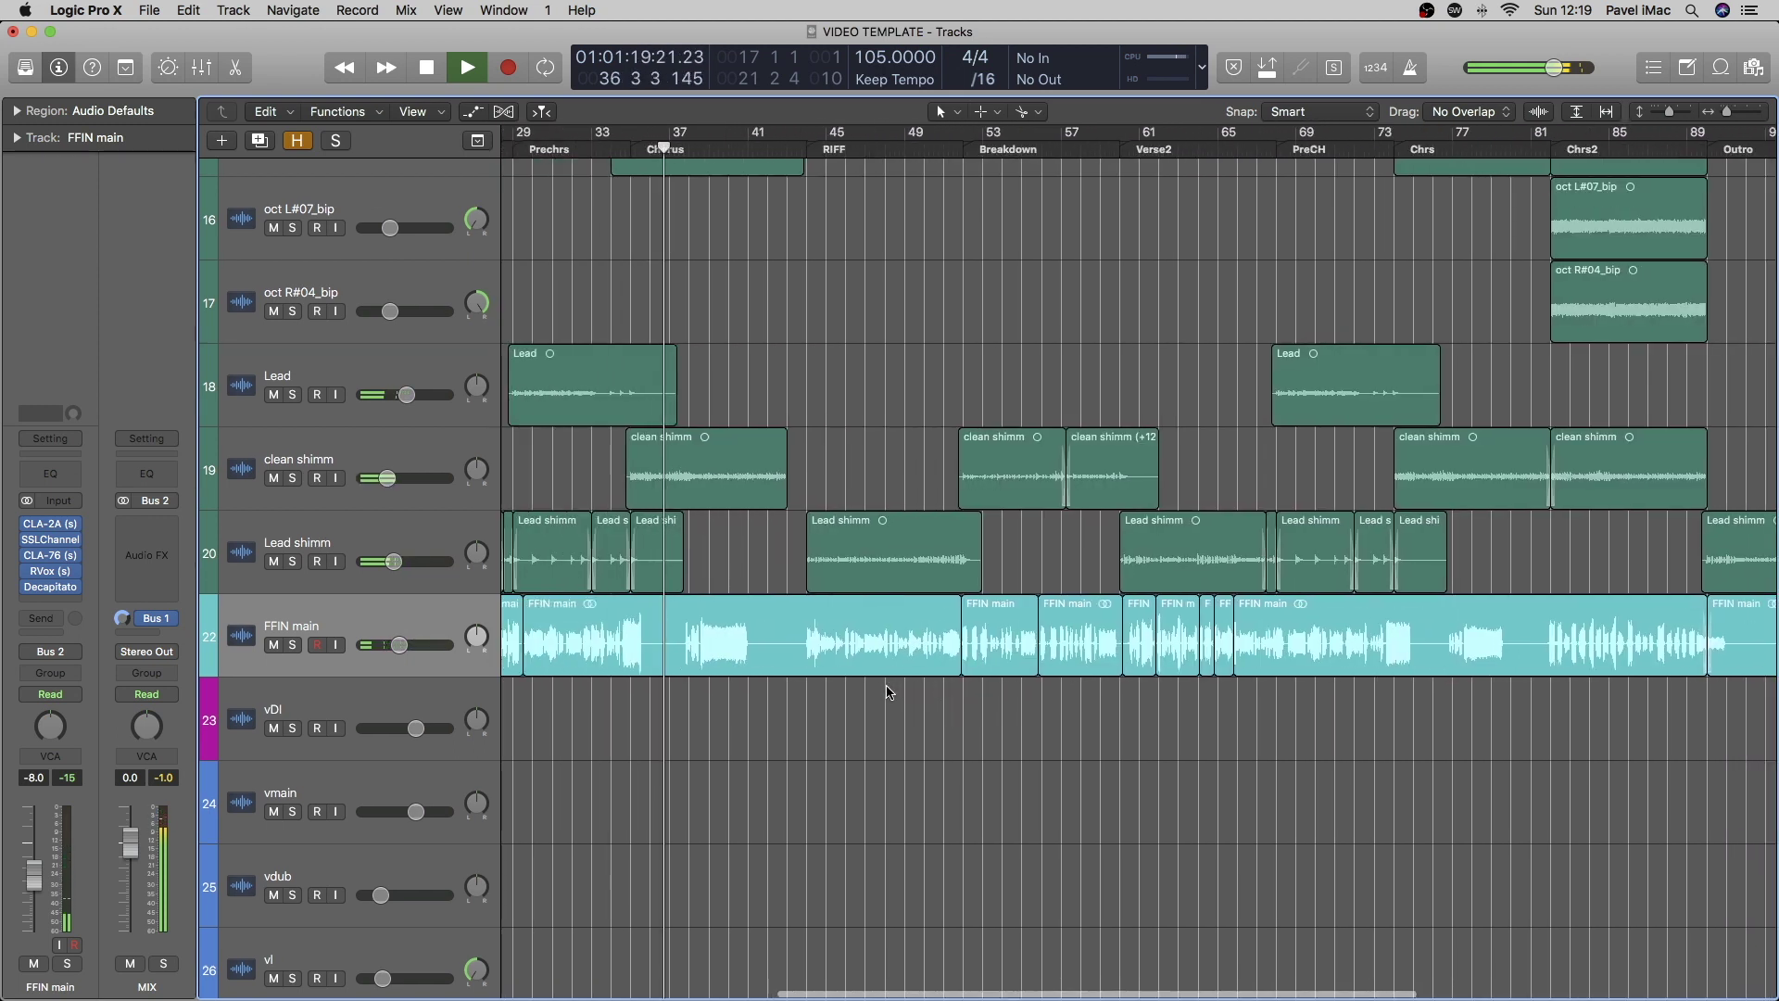
{"action": "scroll", "coordinate": [888, 692], "scroll_direction": "up", "scroll_amount": 3}
{"action": "scroll", "coordinate": [890, 689], "scroll_direction": "down", "scroll_amount": 4}
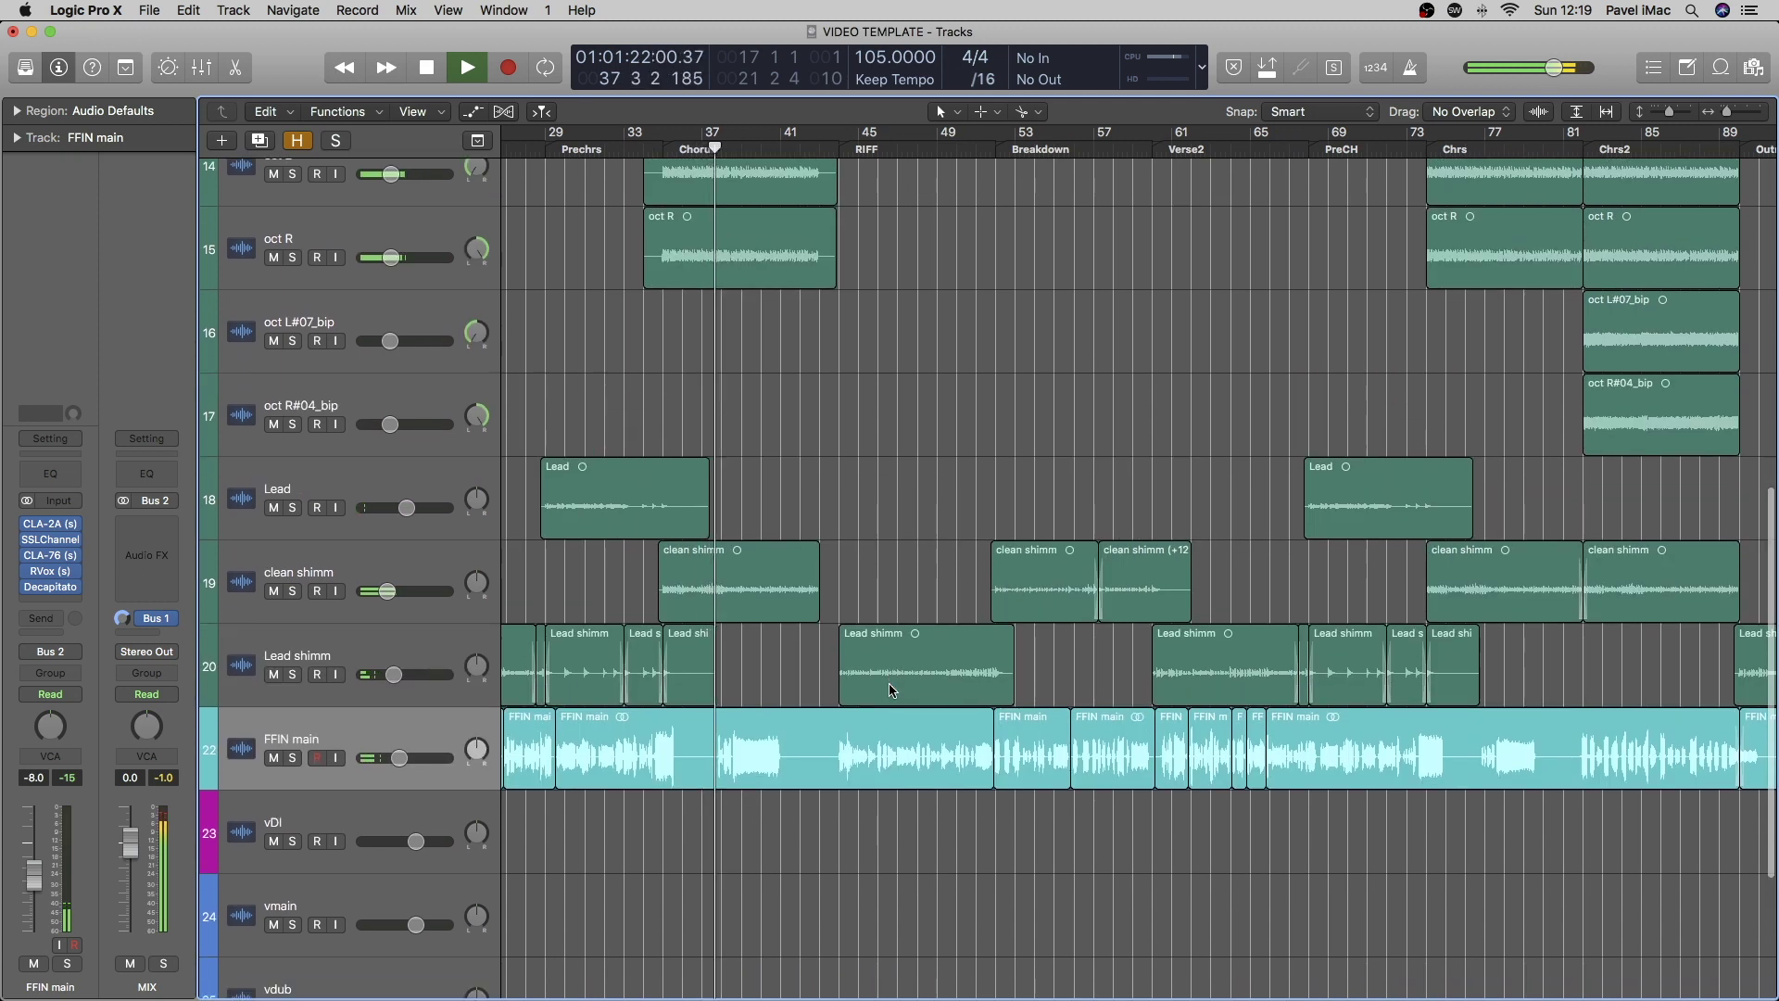
{"action": "scroll", "coordinate": [887, 688], "scroll_direction": "down", "scroll_amount": 3}
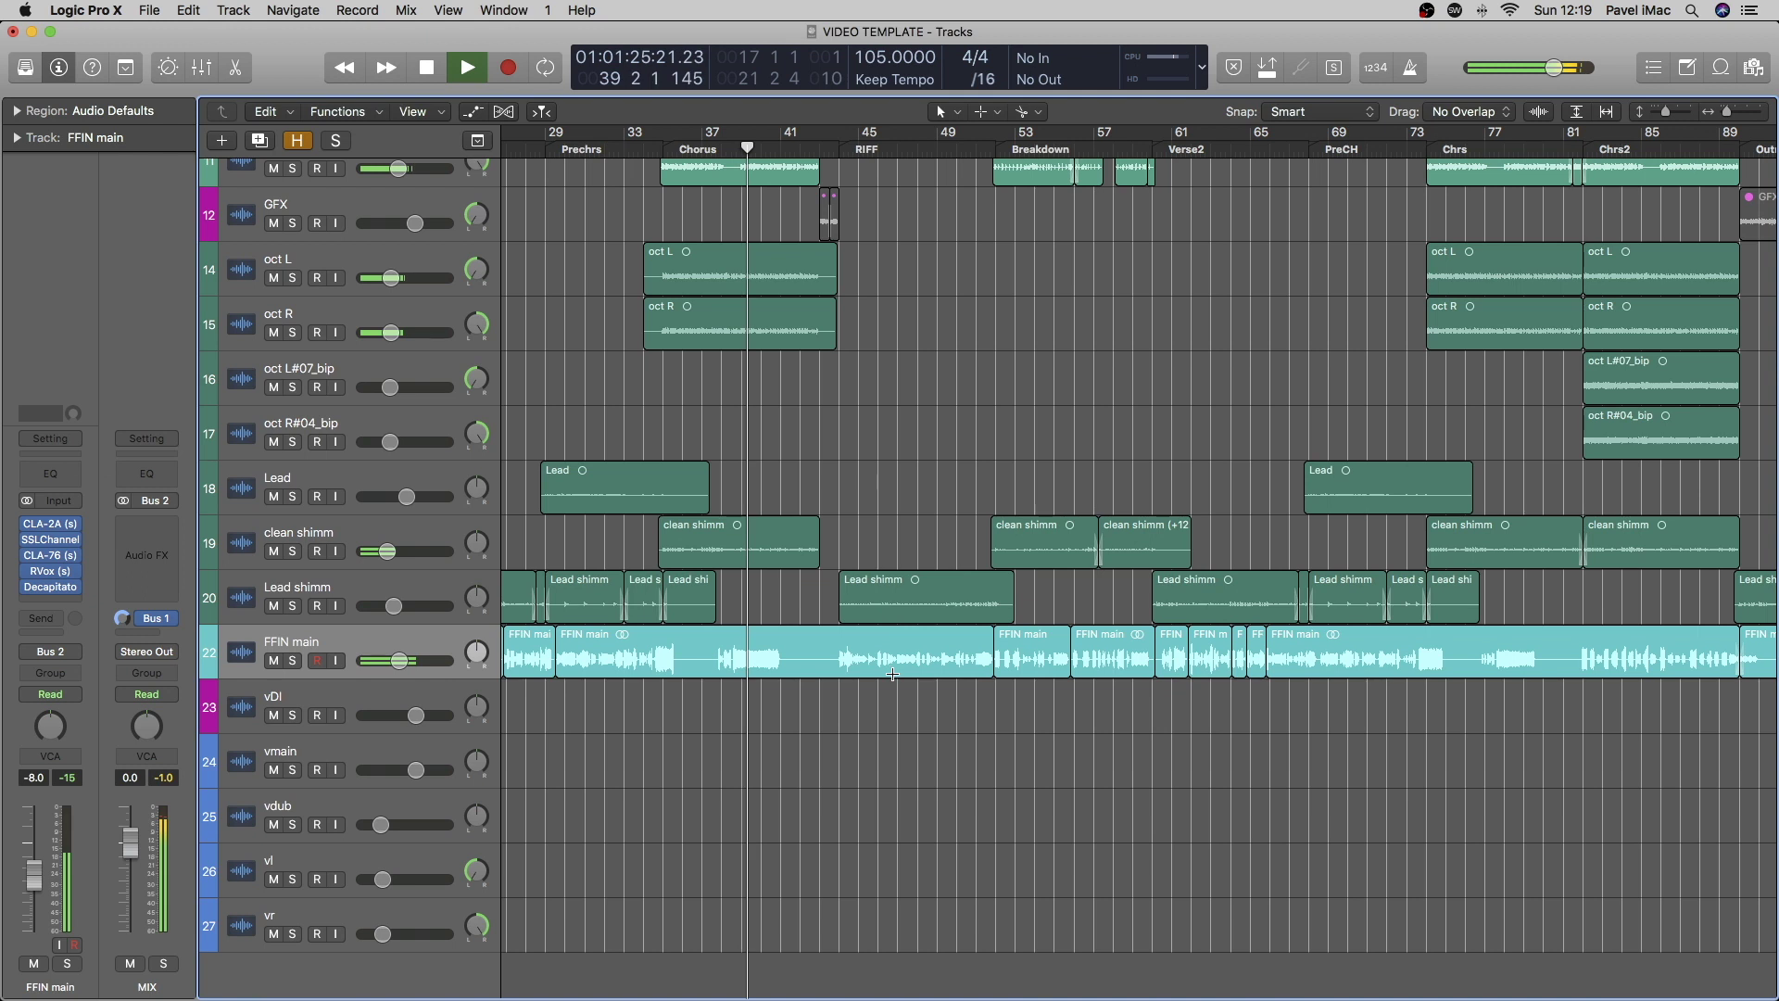
{"action": "scroll", "coordinate": [908, 690], "scroll_direction": "up", "scroll_amount": 1}
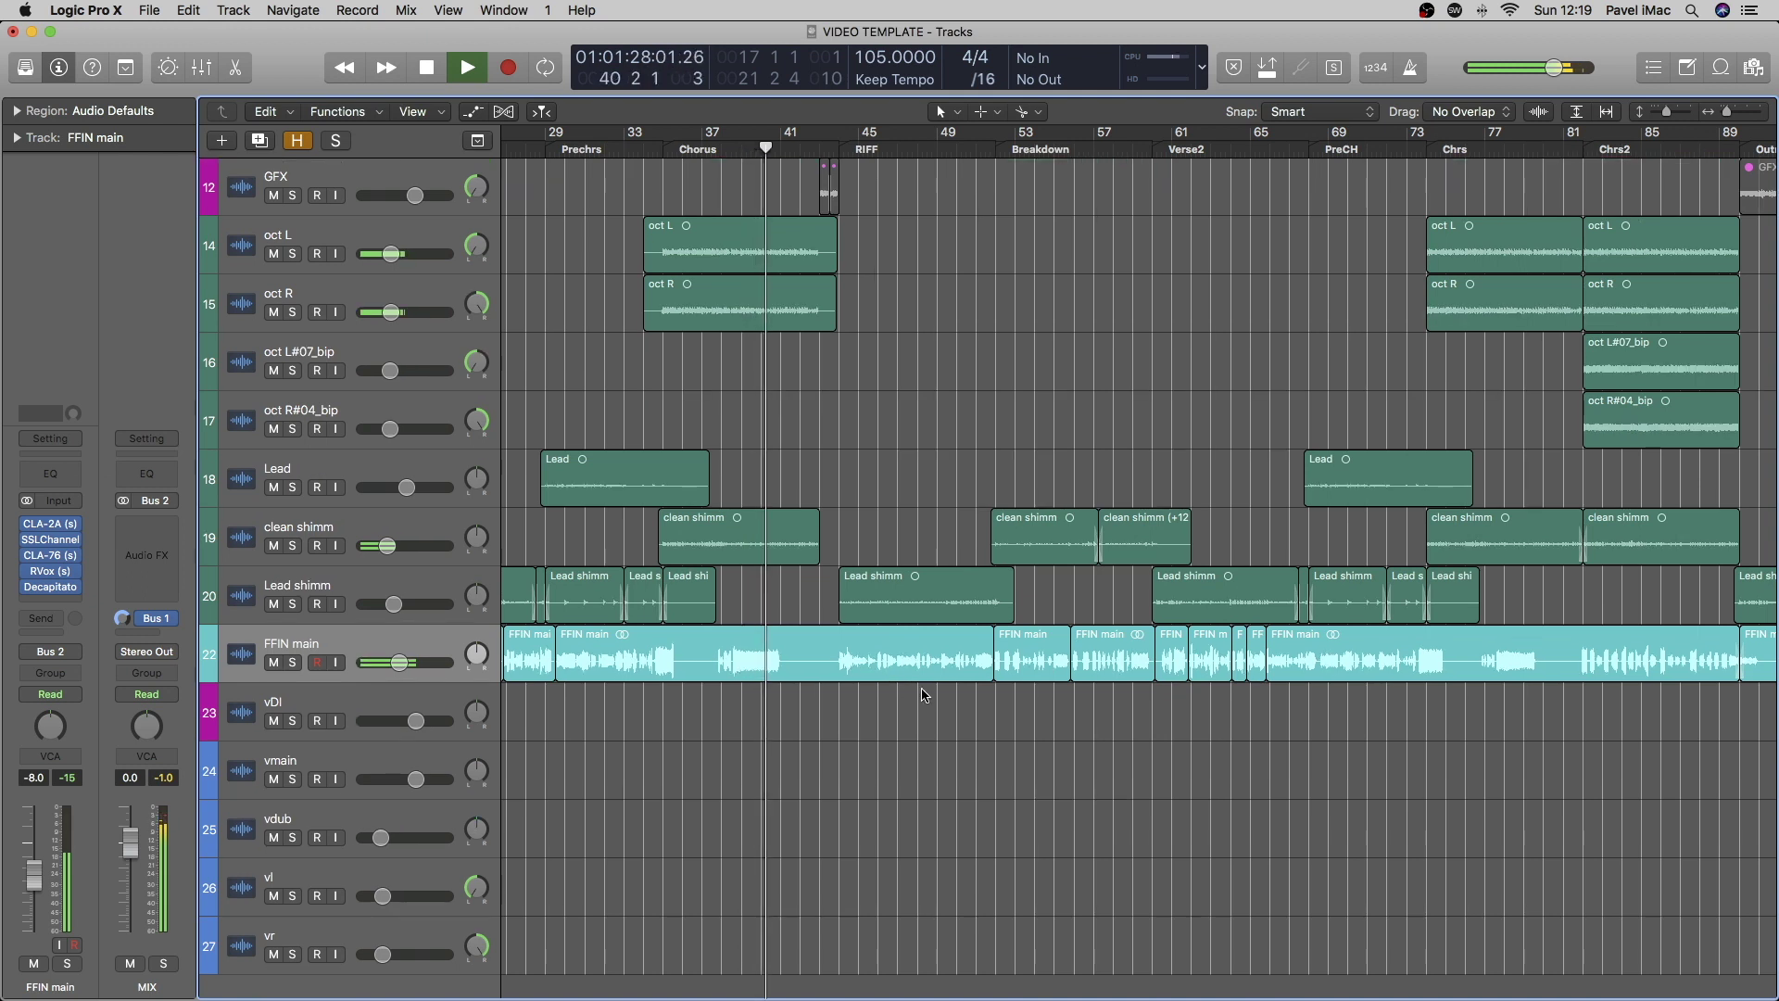
{"action": "key", "text": "super+Right"}
{"action": "scroll", "coordinate": [923, 695], "scroll_direction": "right", "scroll_amount": 5}
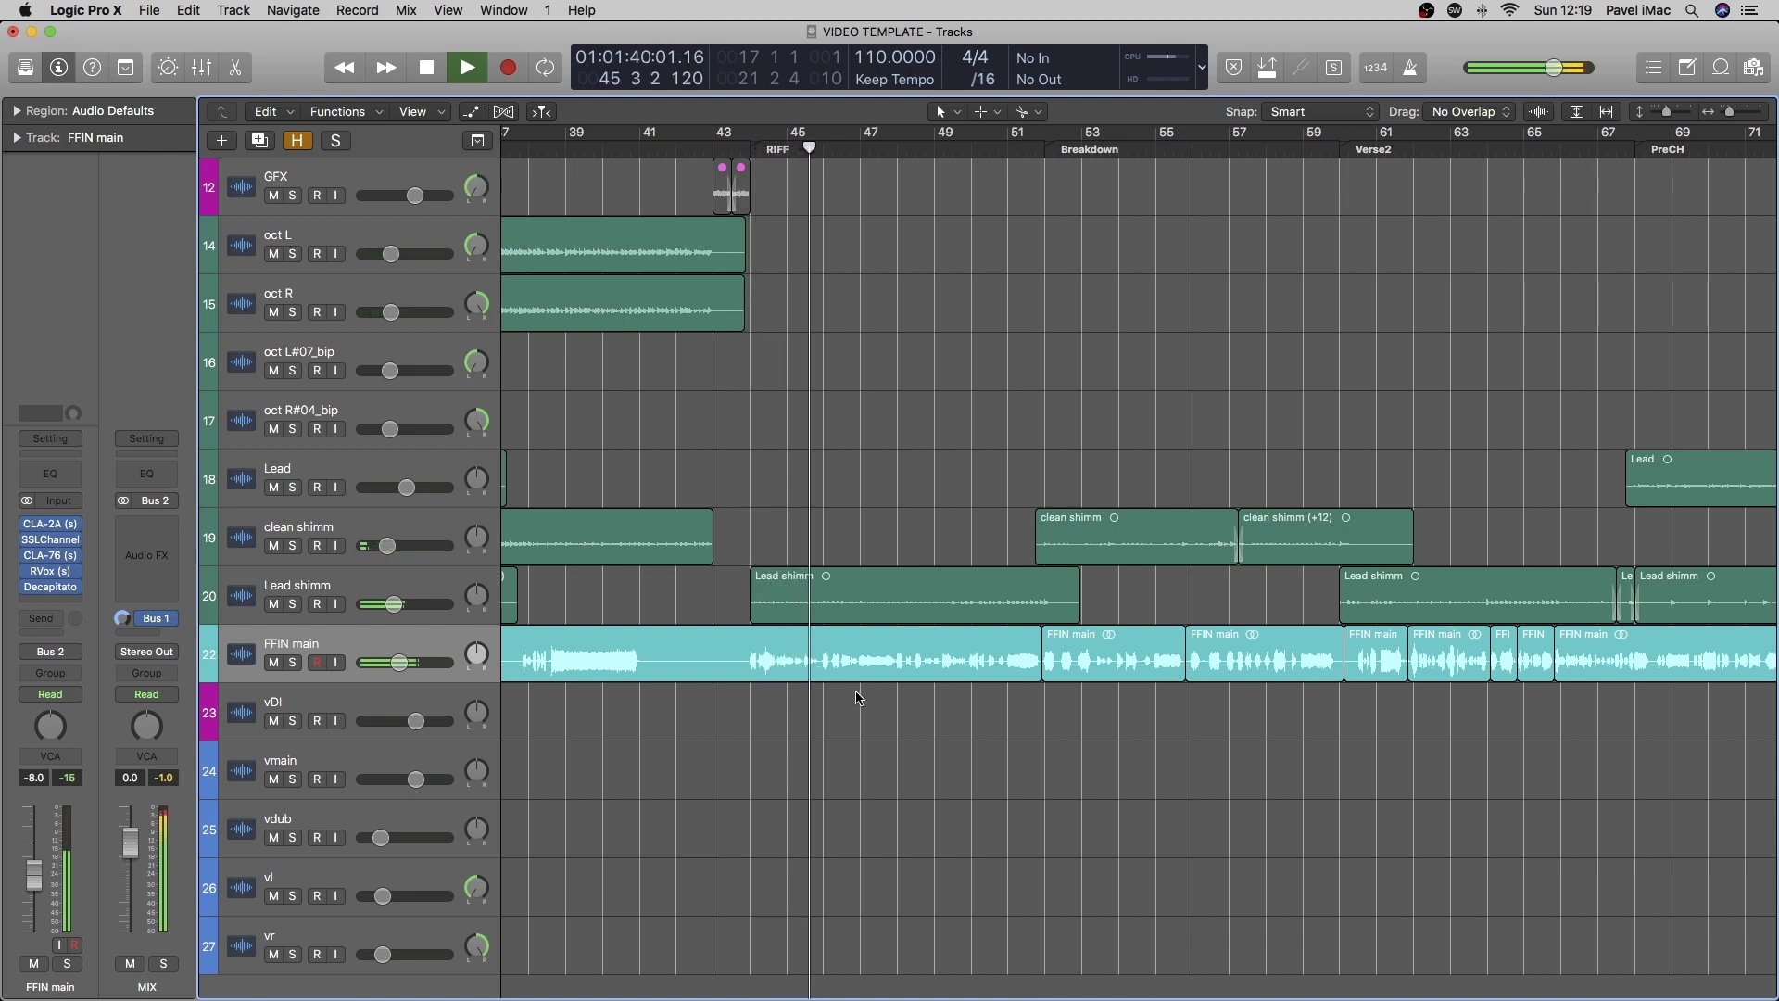
Follow the FFIN main vocal from the RIFF through Chrs2 and stop playback in the Outro
{"action": "scroll", "coordinate": [857, 697], "scroll_direction": "up", "scroll_amount": 3}
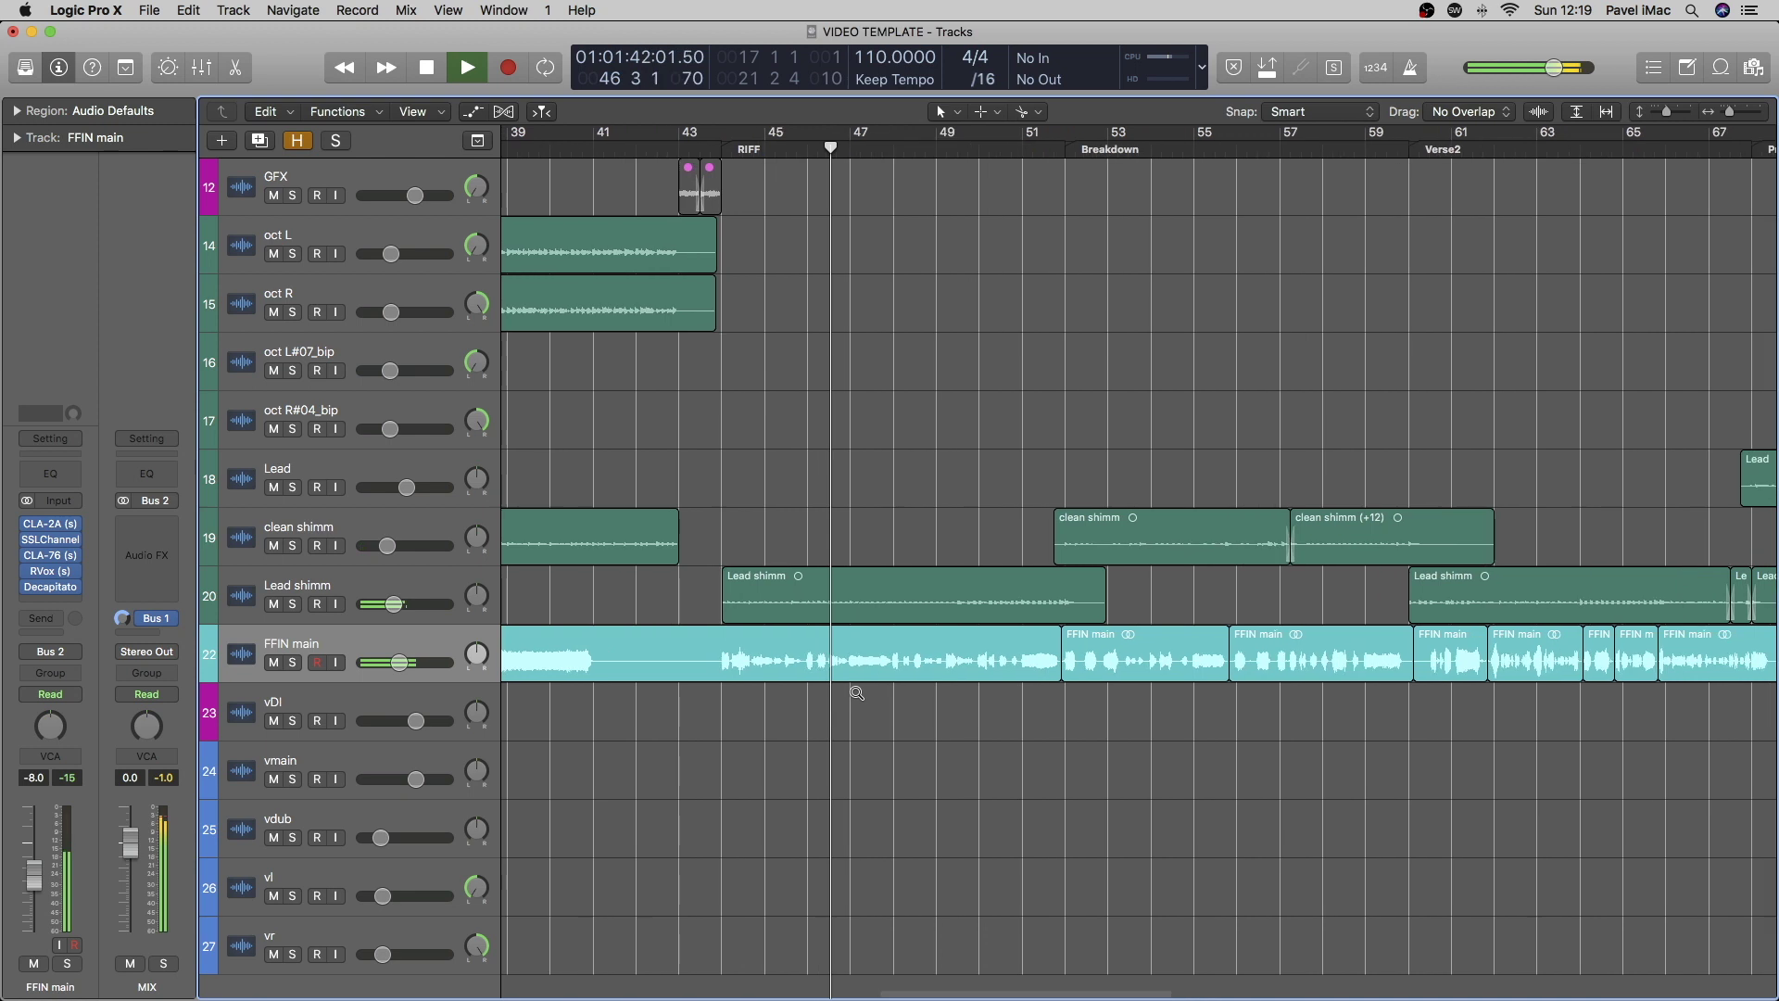
{"action": "scroll", "coordinate": [857, 693], "scroll_direction": "up", "scroll_amount": 3}
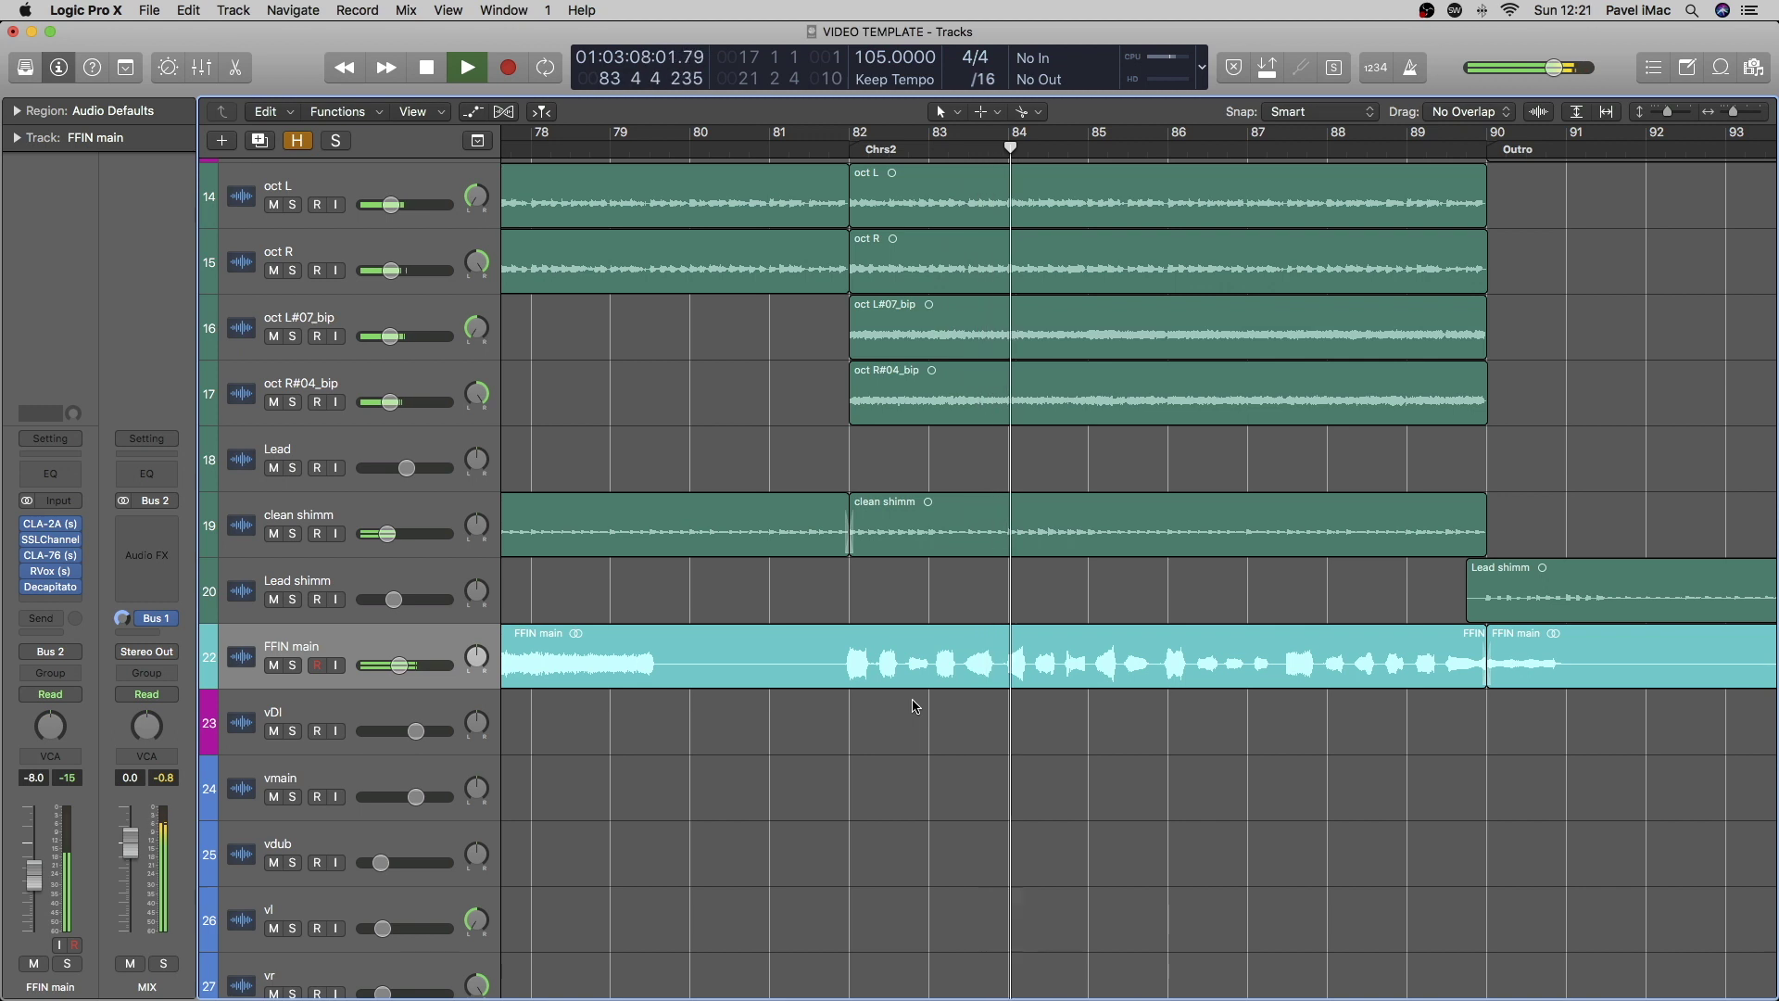
{"action": "scroll", "coordinate": [917, 706], "scroll_direction": "right", "scroll_amount": 5}
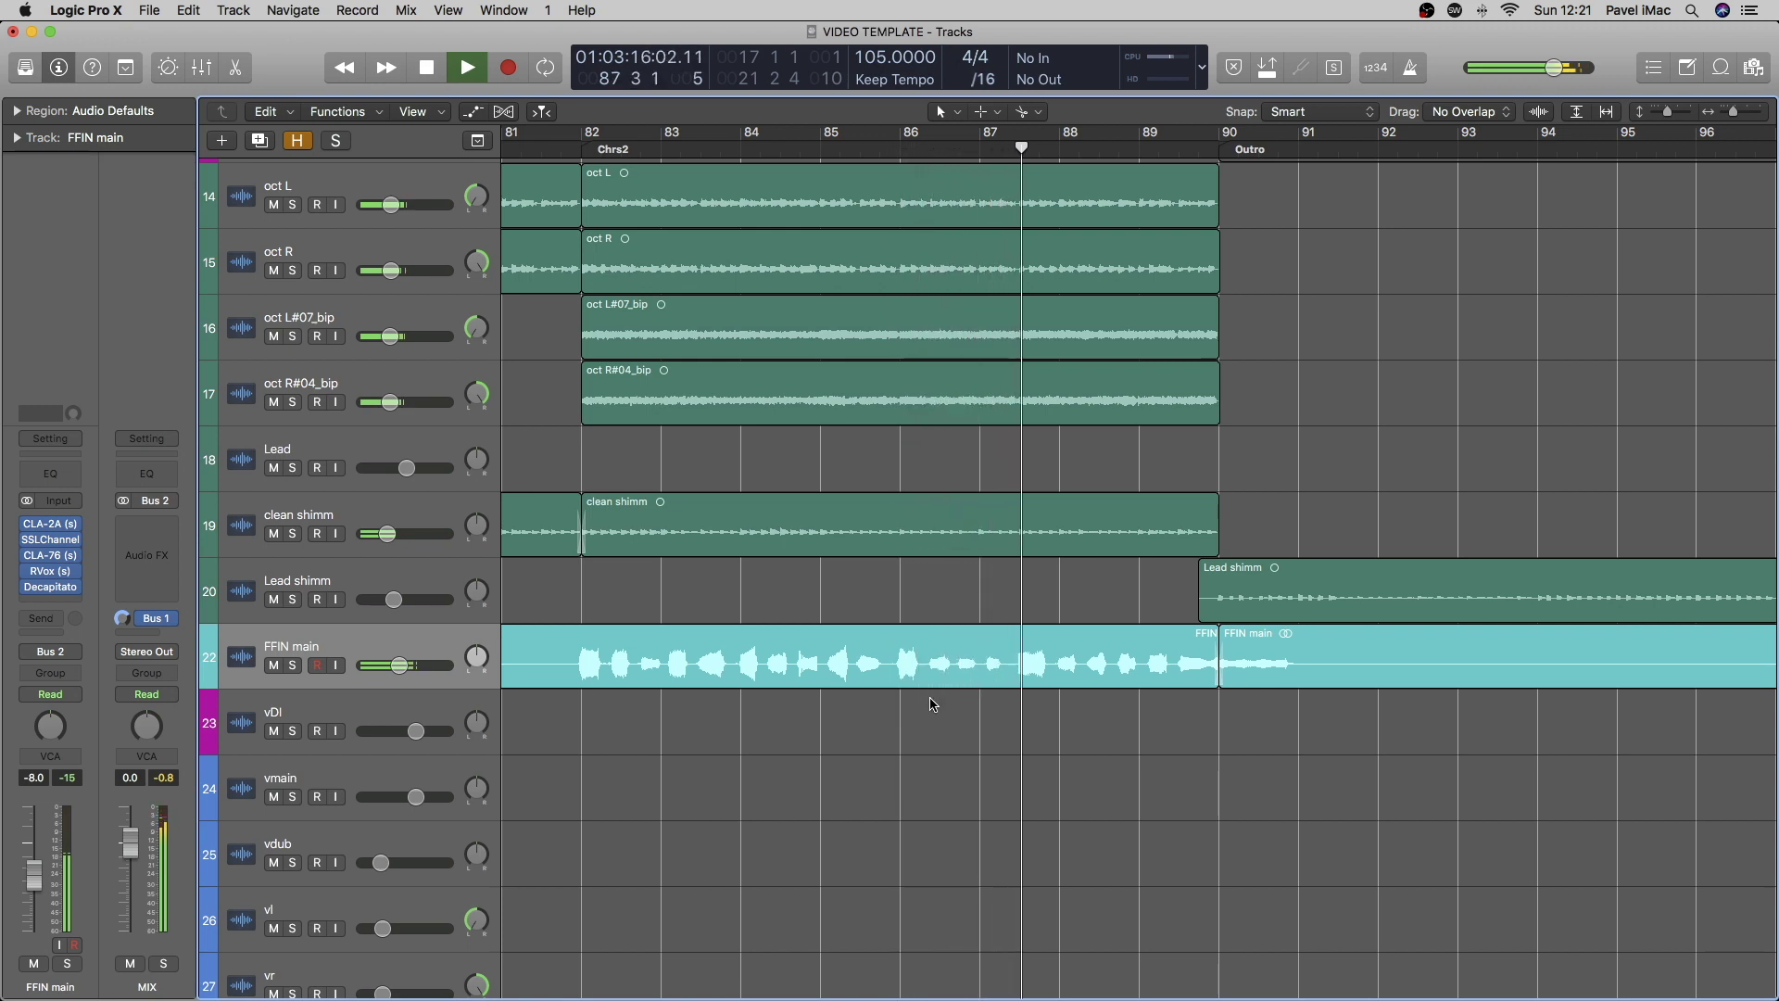
{"action": "scroll", "coordinate": [949, 702], "scroll_direction": "right", "scroll_amount": 2}
{"action": "scroll", "coordinate": [950, 702], "scroll_direction": "right", "scroll_amount": 2}
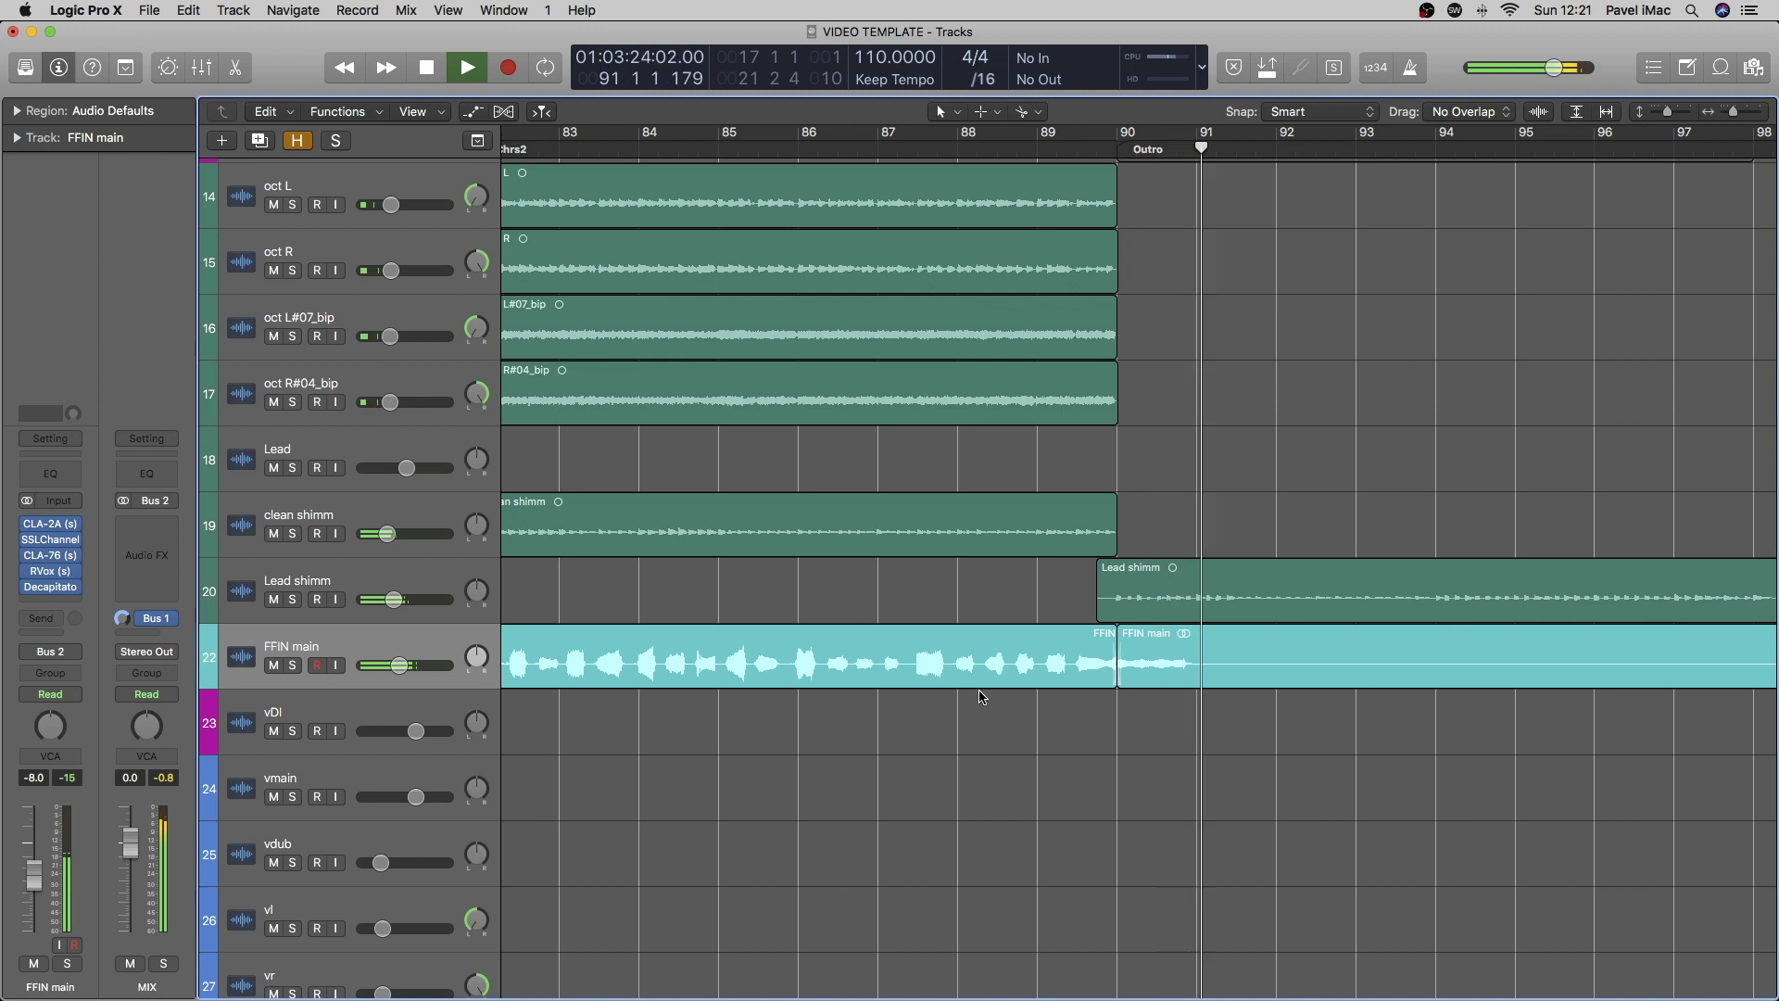
{"action": "scroll", "coordinate": [963, 602], "scroll_direction": "left", "scroll_amount": 1}
{"action": "key", "text": "space"}
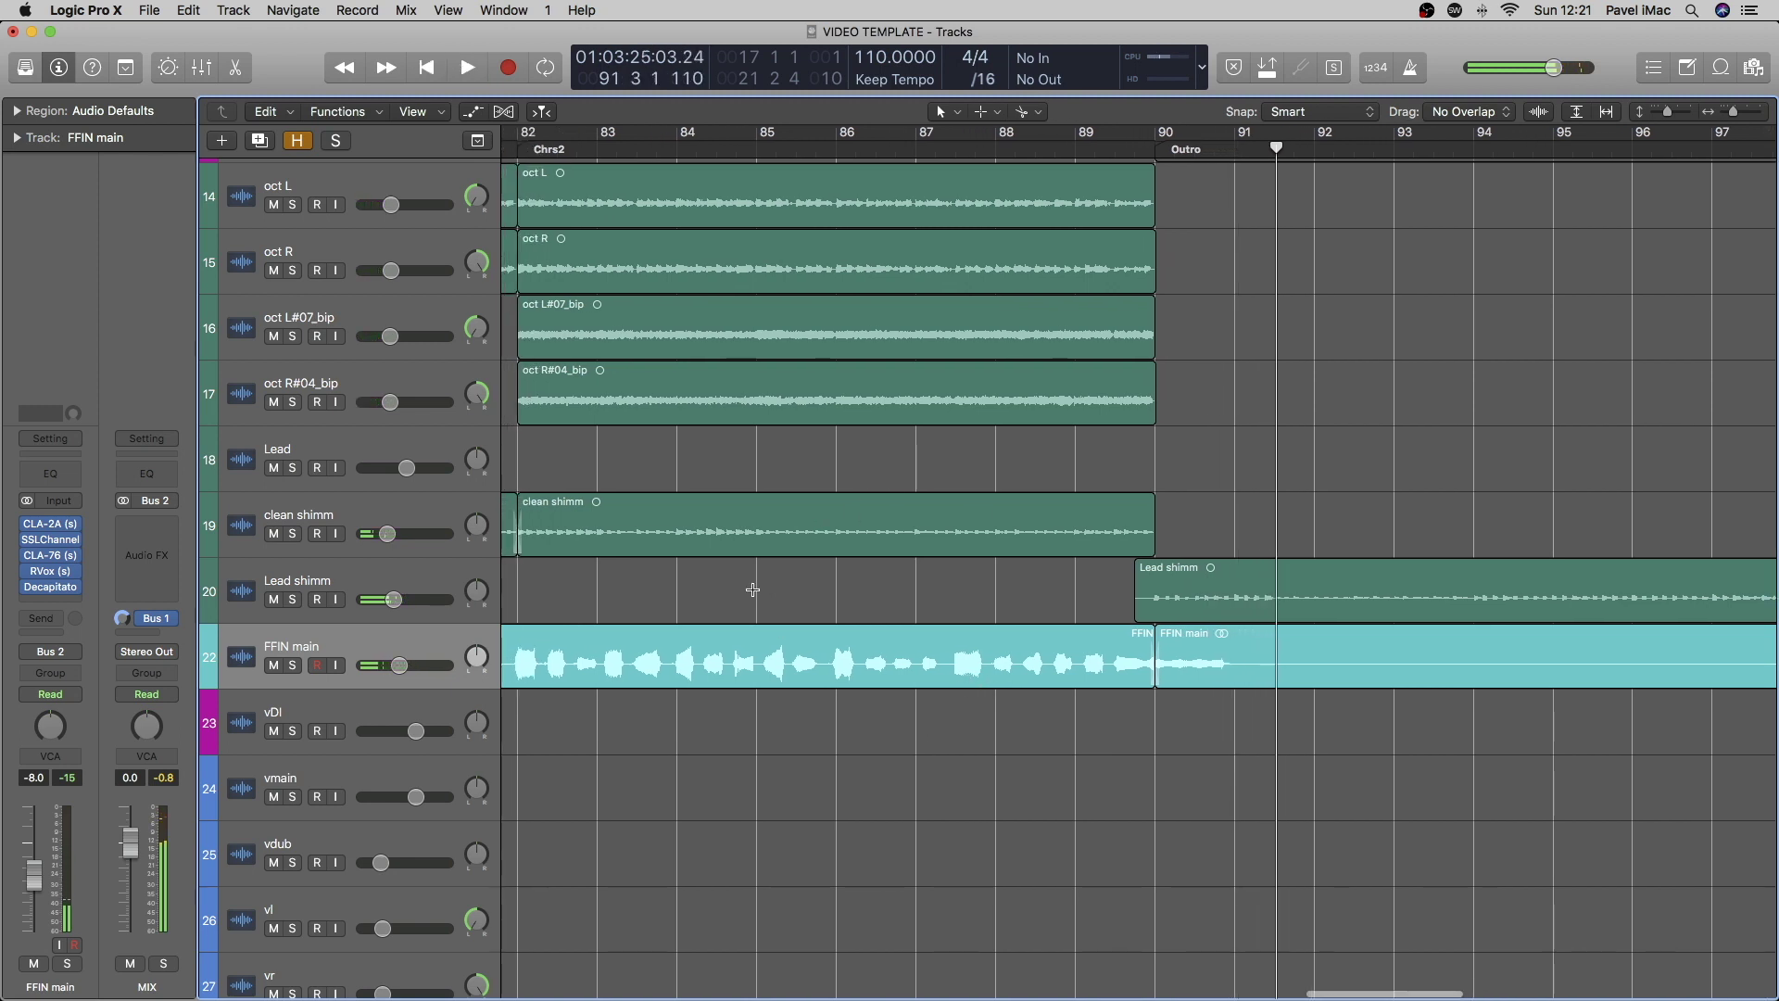
Look back over the FFIN main regions from the Outro to the Verse
{"action": "scroll", "coordinate": [753, 589], "scroll_direction": "left", "scroll_amount": 5}
{"action": "scroll", "coordinate": [765, 586], "scroll_direction": "down", "scroll_amount": 3}
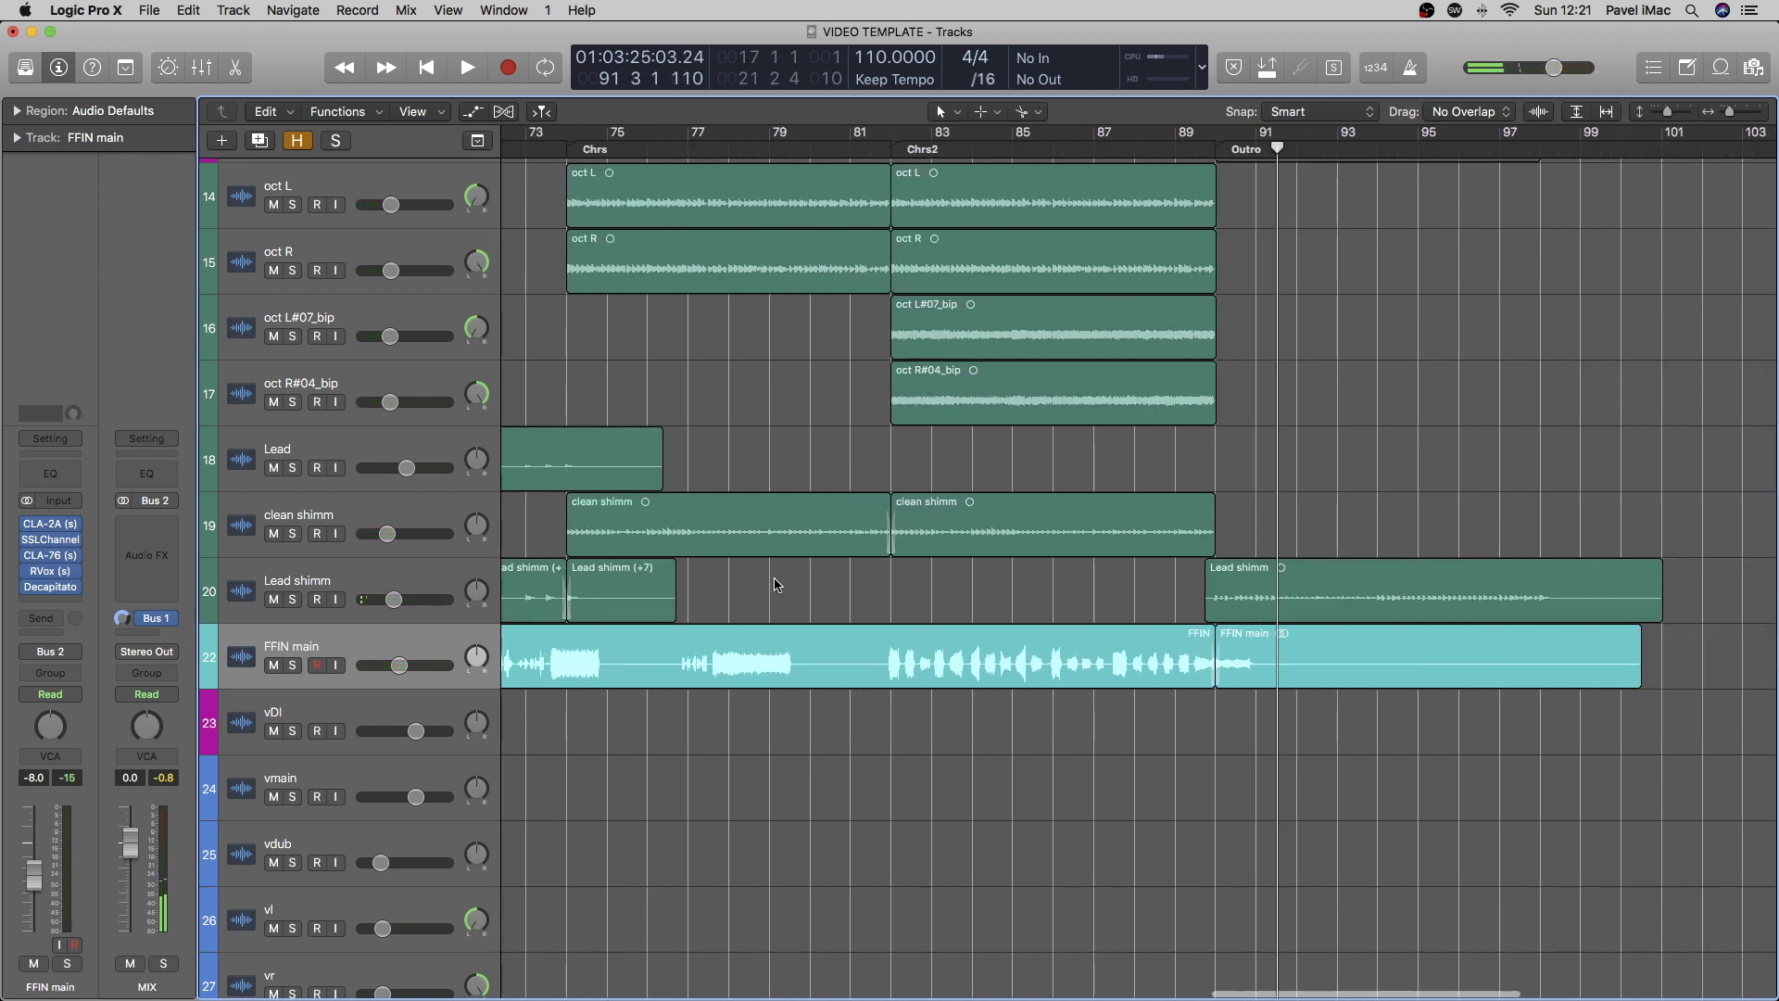
{"action": "scroll", "coordinate": [777, 583], "scroll_direction": "left", "scroll_amount": 10}
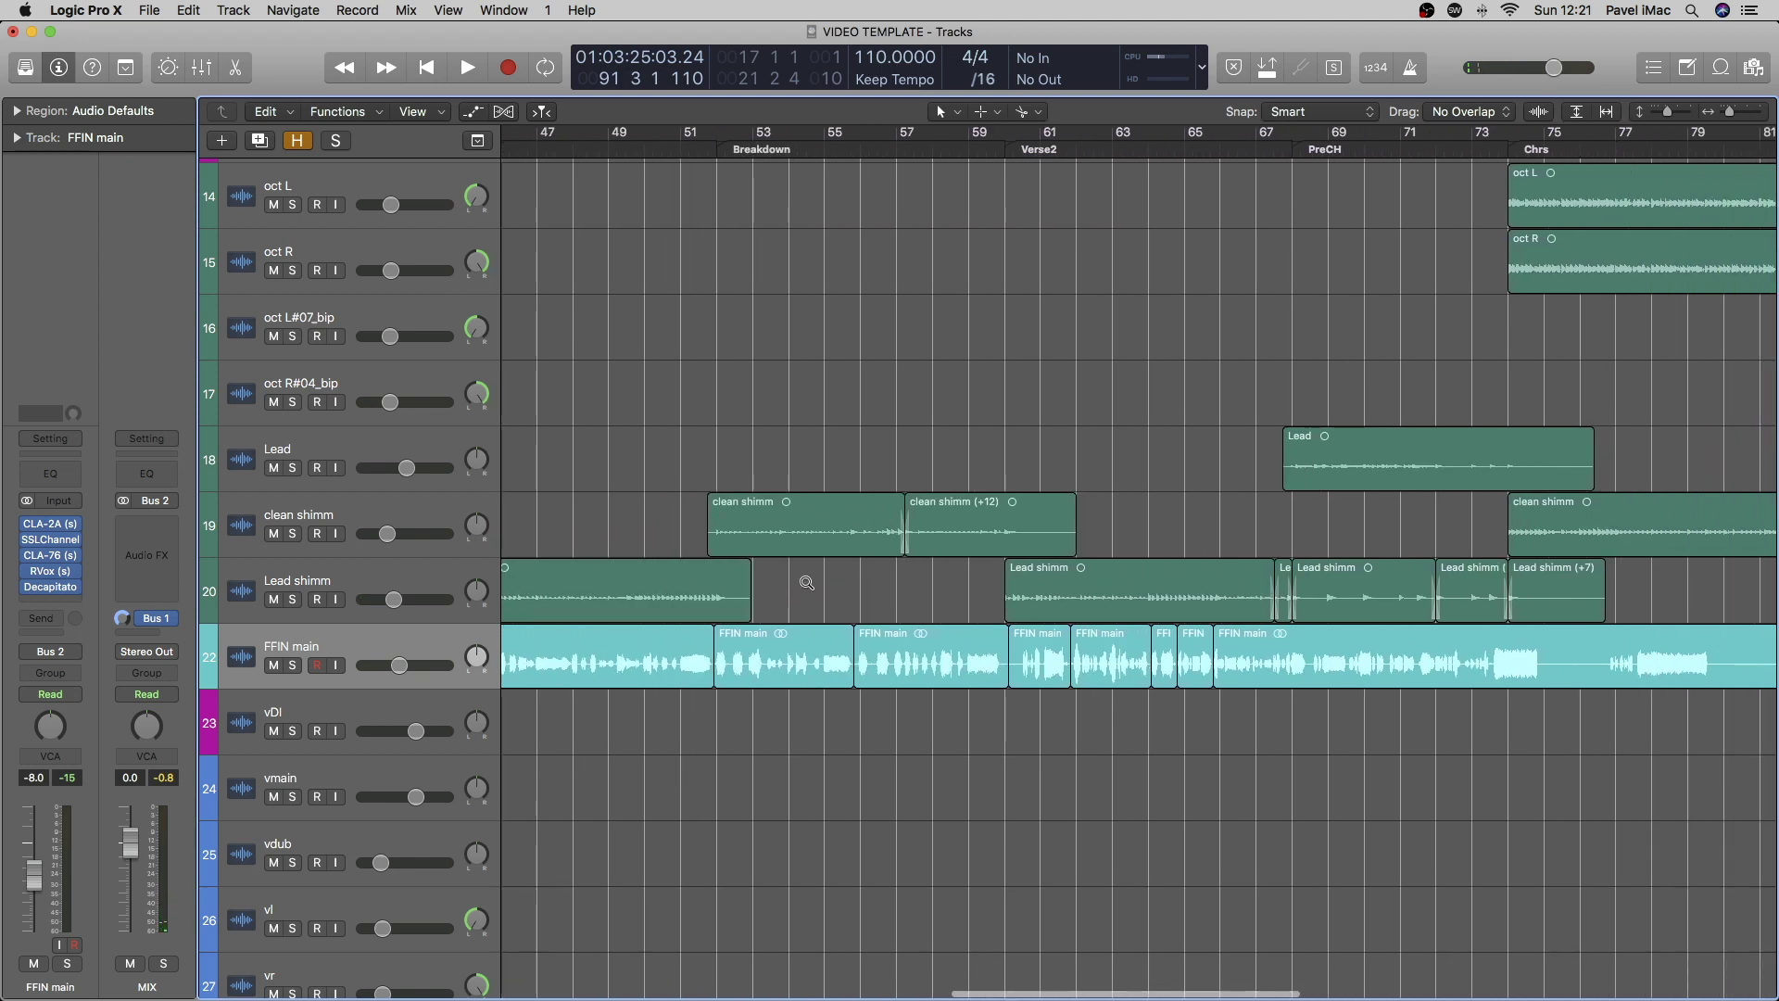
{"action": "scroll", "coordinate": [807, 582], "scroll_direction": "down", "scroll_amount": 5}
{"action": "scroll", "coordinate": [774, 669], "scroll_direction": "left", "scroll_amount": 5}
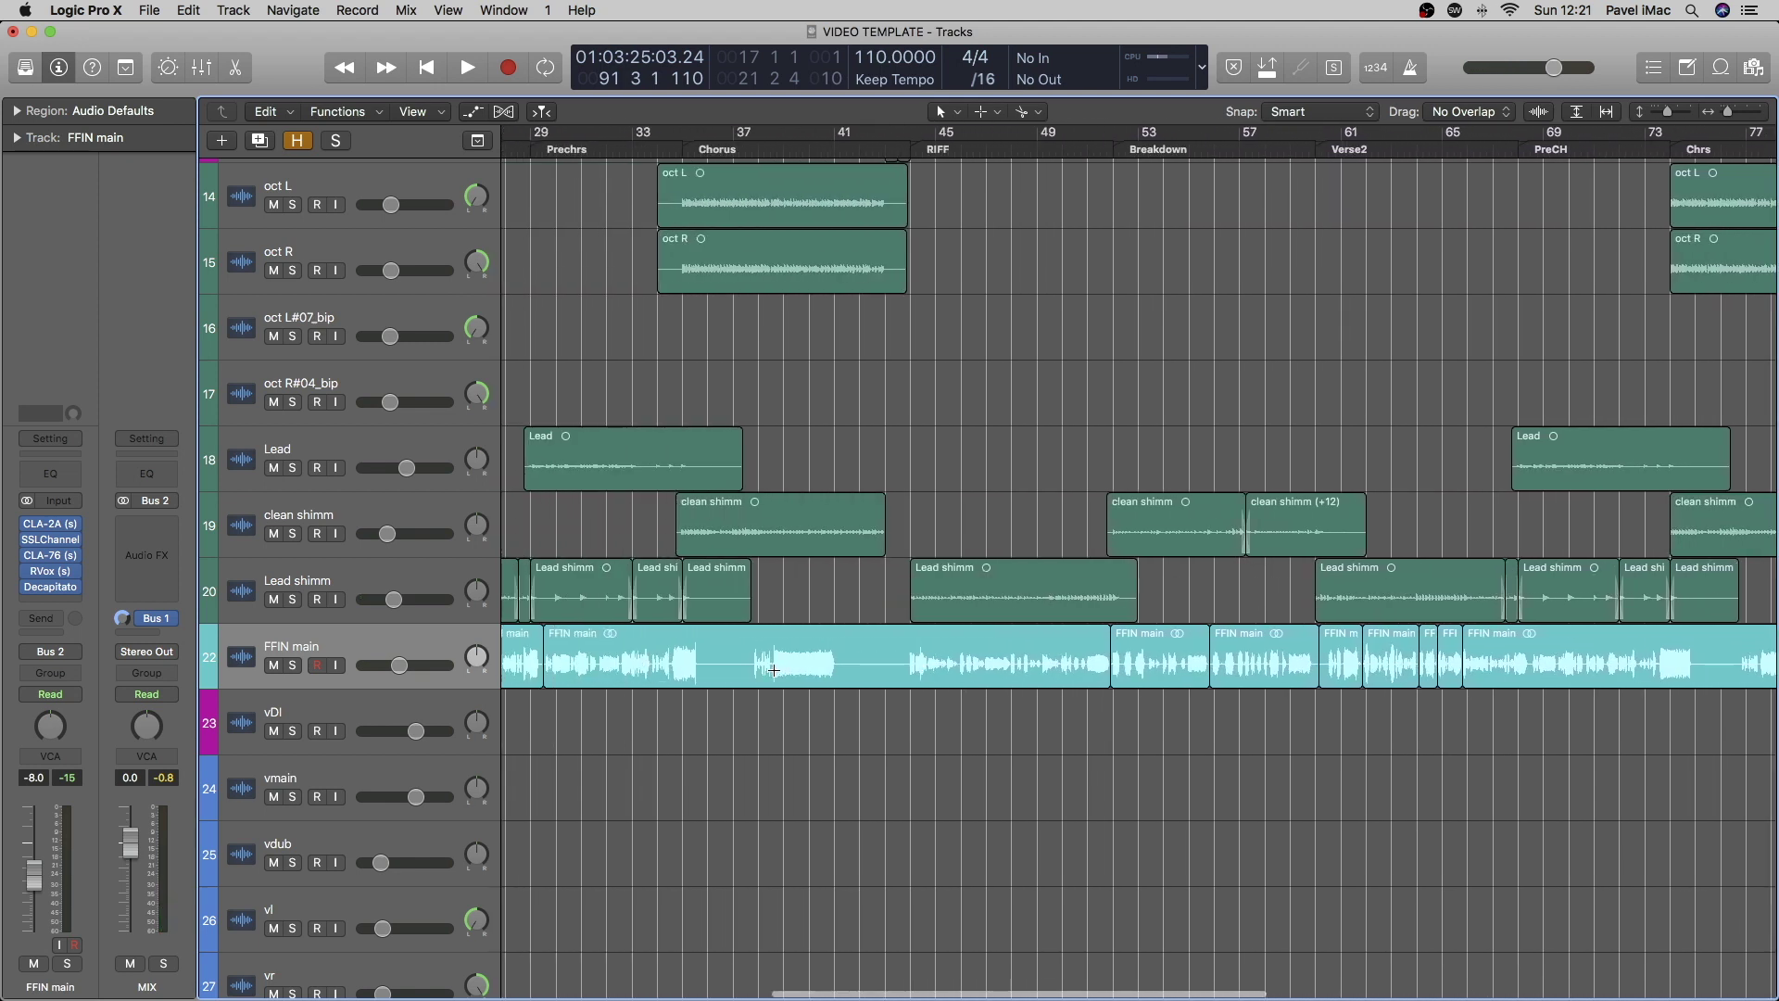
{"action": "scroll", "coordinate": [774, 669], "scroll_direction": "left", "scroll_amount": 8}
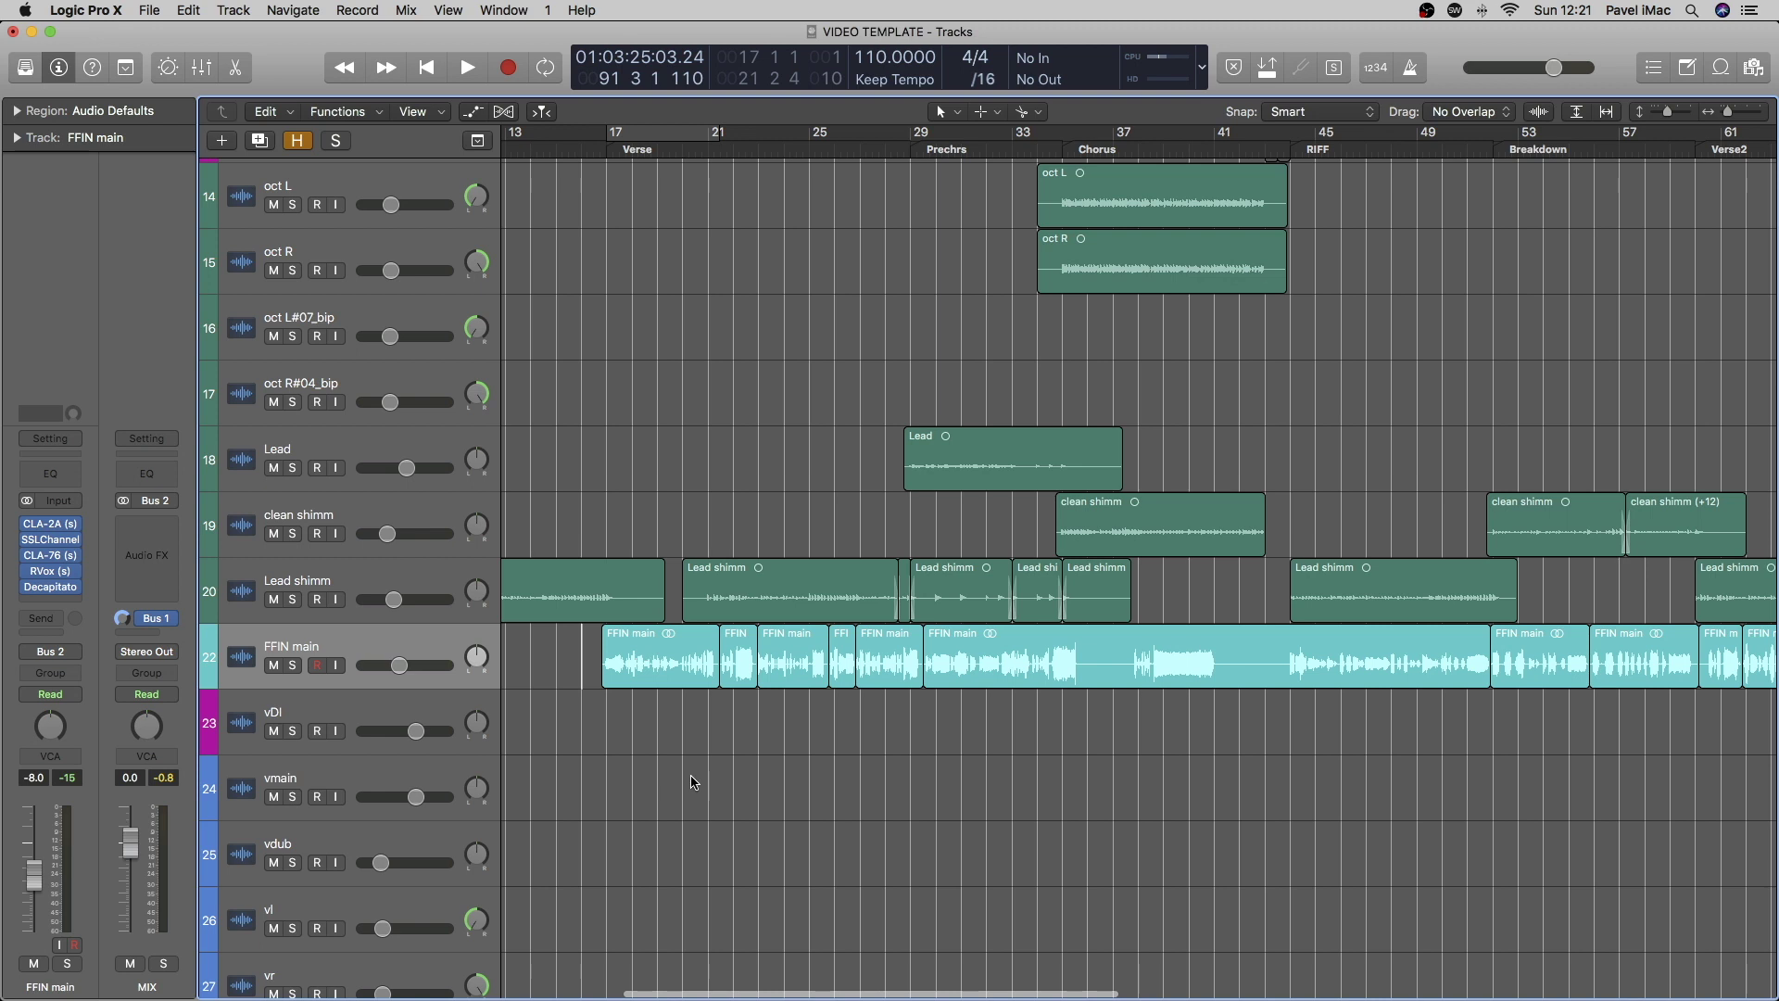
{"action": "scroll", "coordinate": [652, 652], "scroll_direction": "up", "scroll_amount": 5}
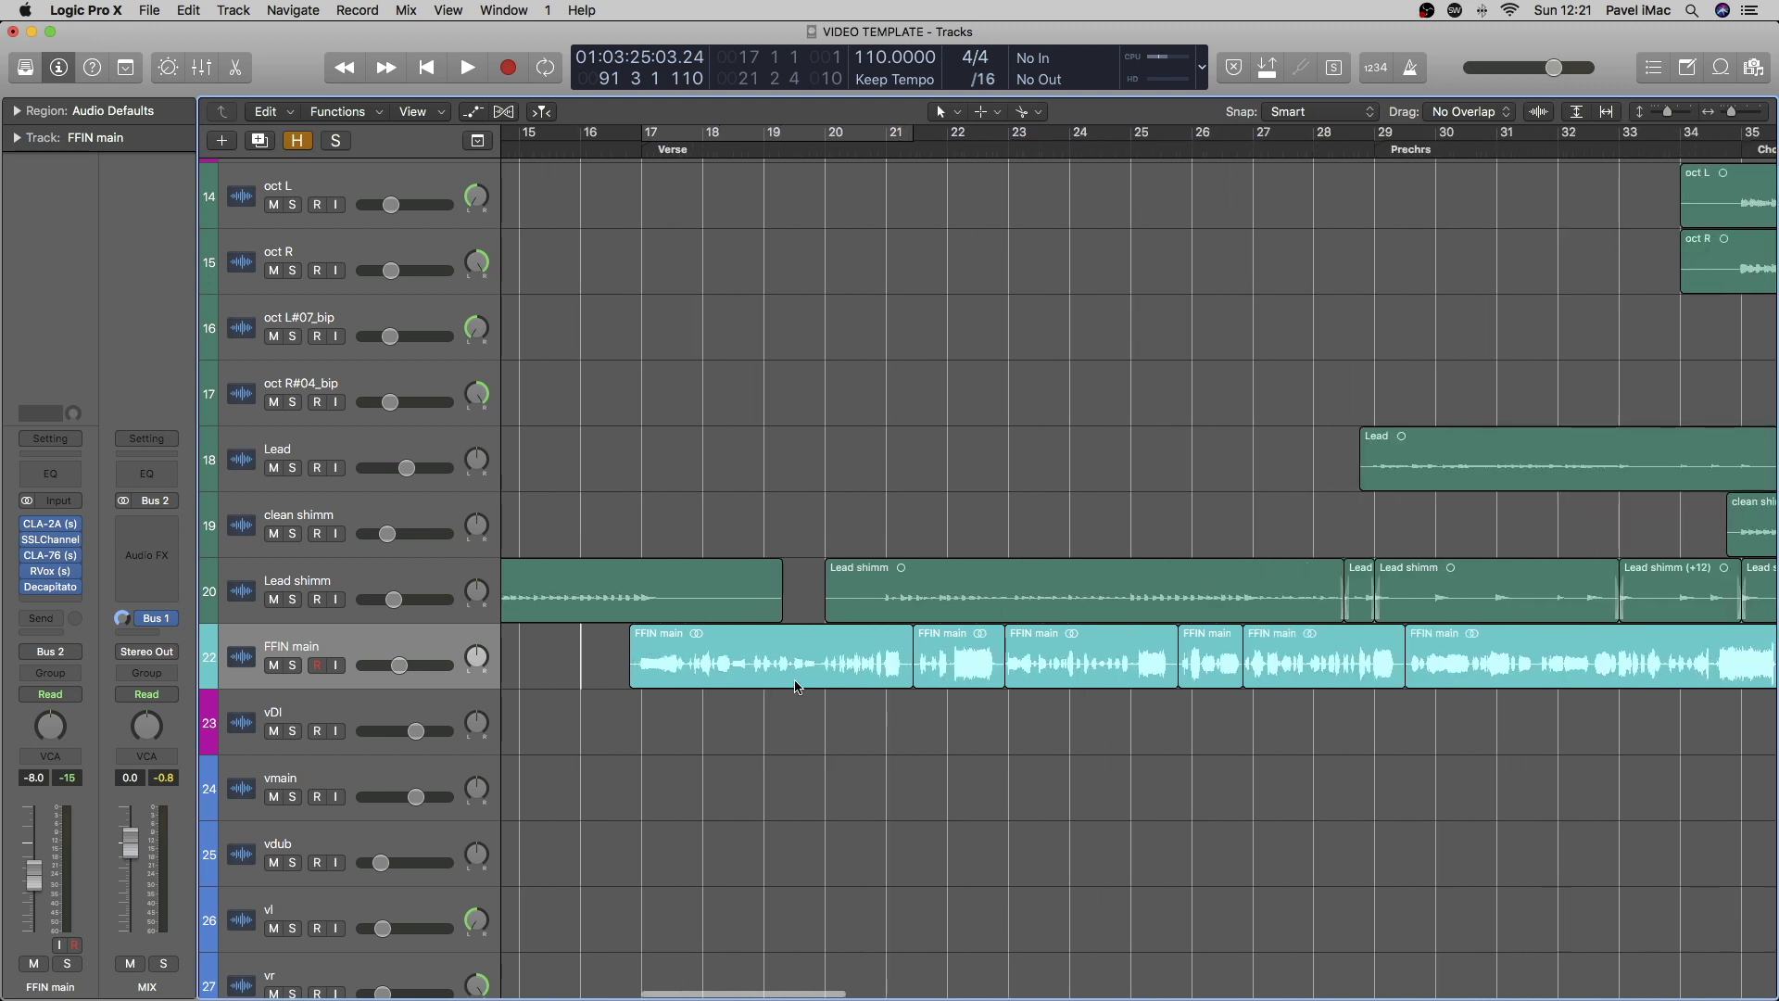
{"action": "scroll", "coordinate": [814, 646], "scroll_direction": "down", "scroll_amount": 5}
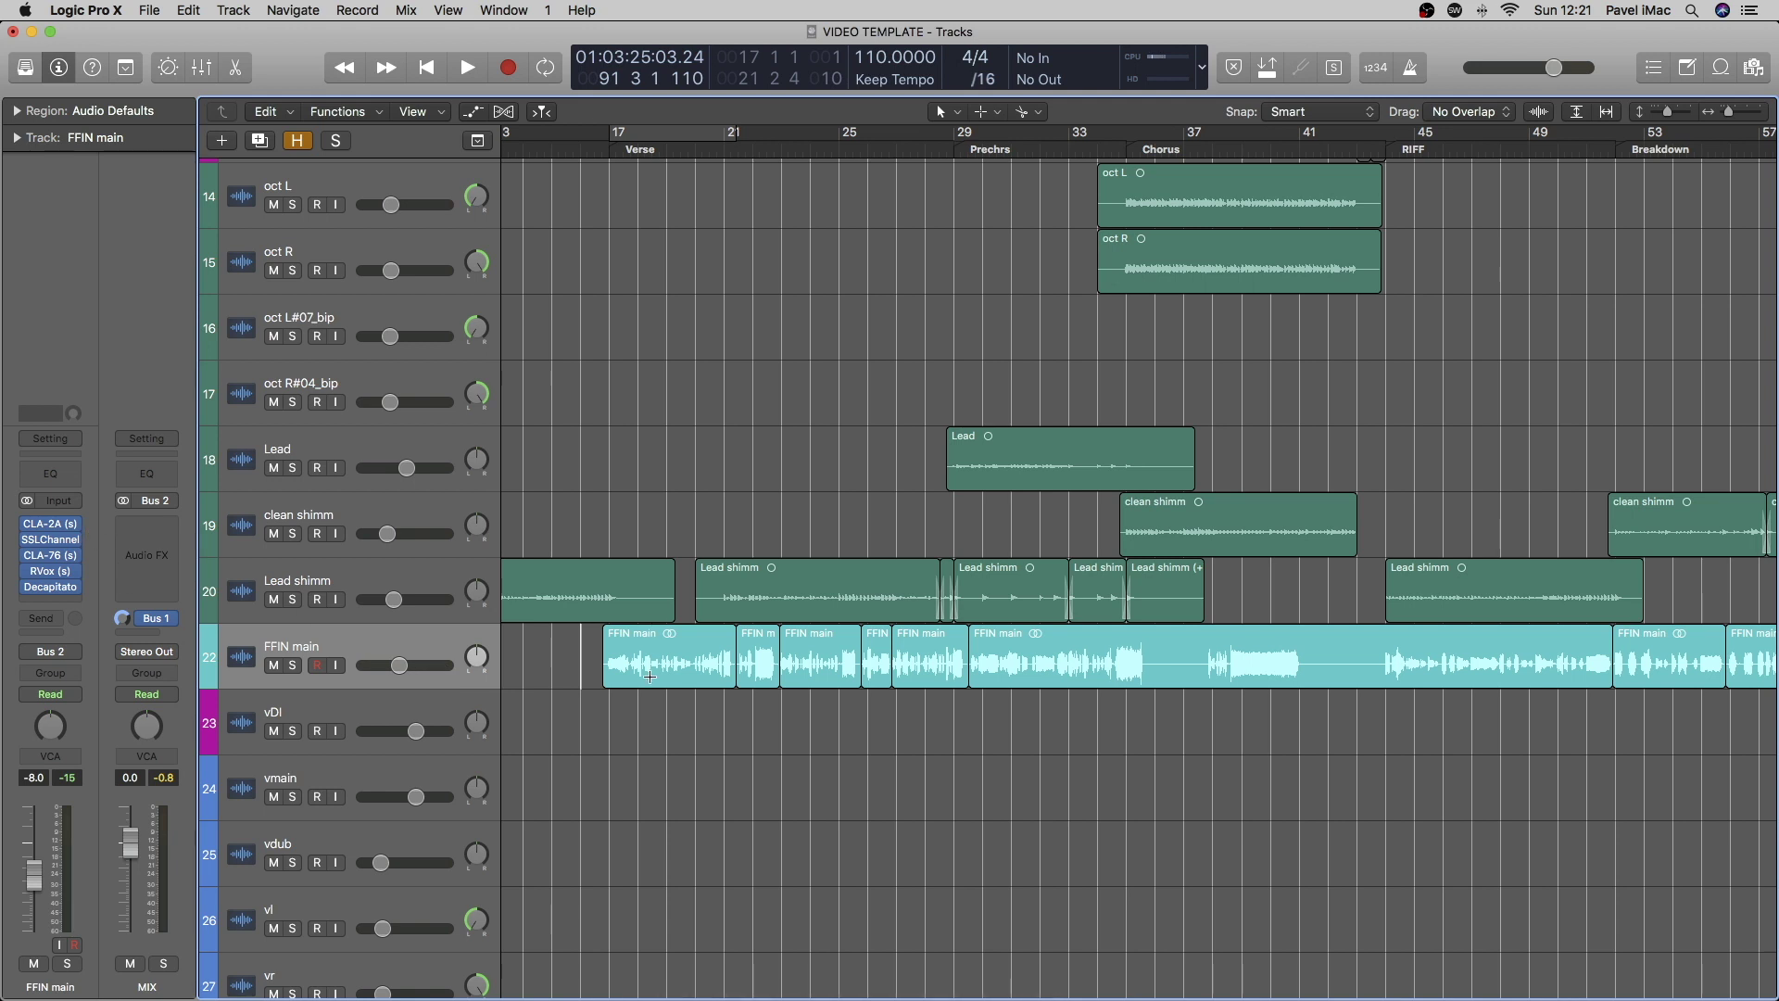
Check the channel strips of the vDI, vmain, vdub, vl and vr vocal tracks one after another, finishing on vr
{"action": "scroll", "coordinate": [581, 671], "scroll_direction": "down", "scroll_amount": 1}
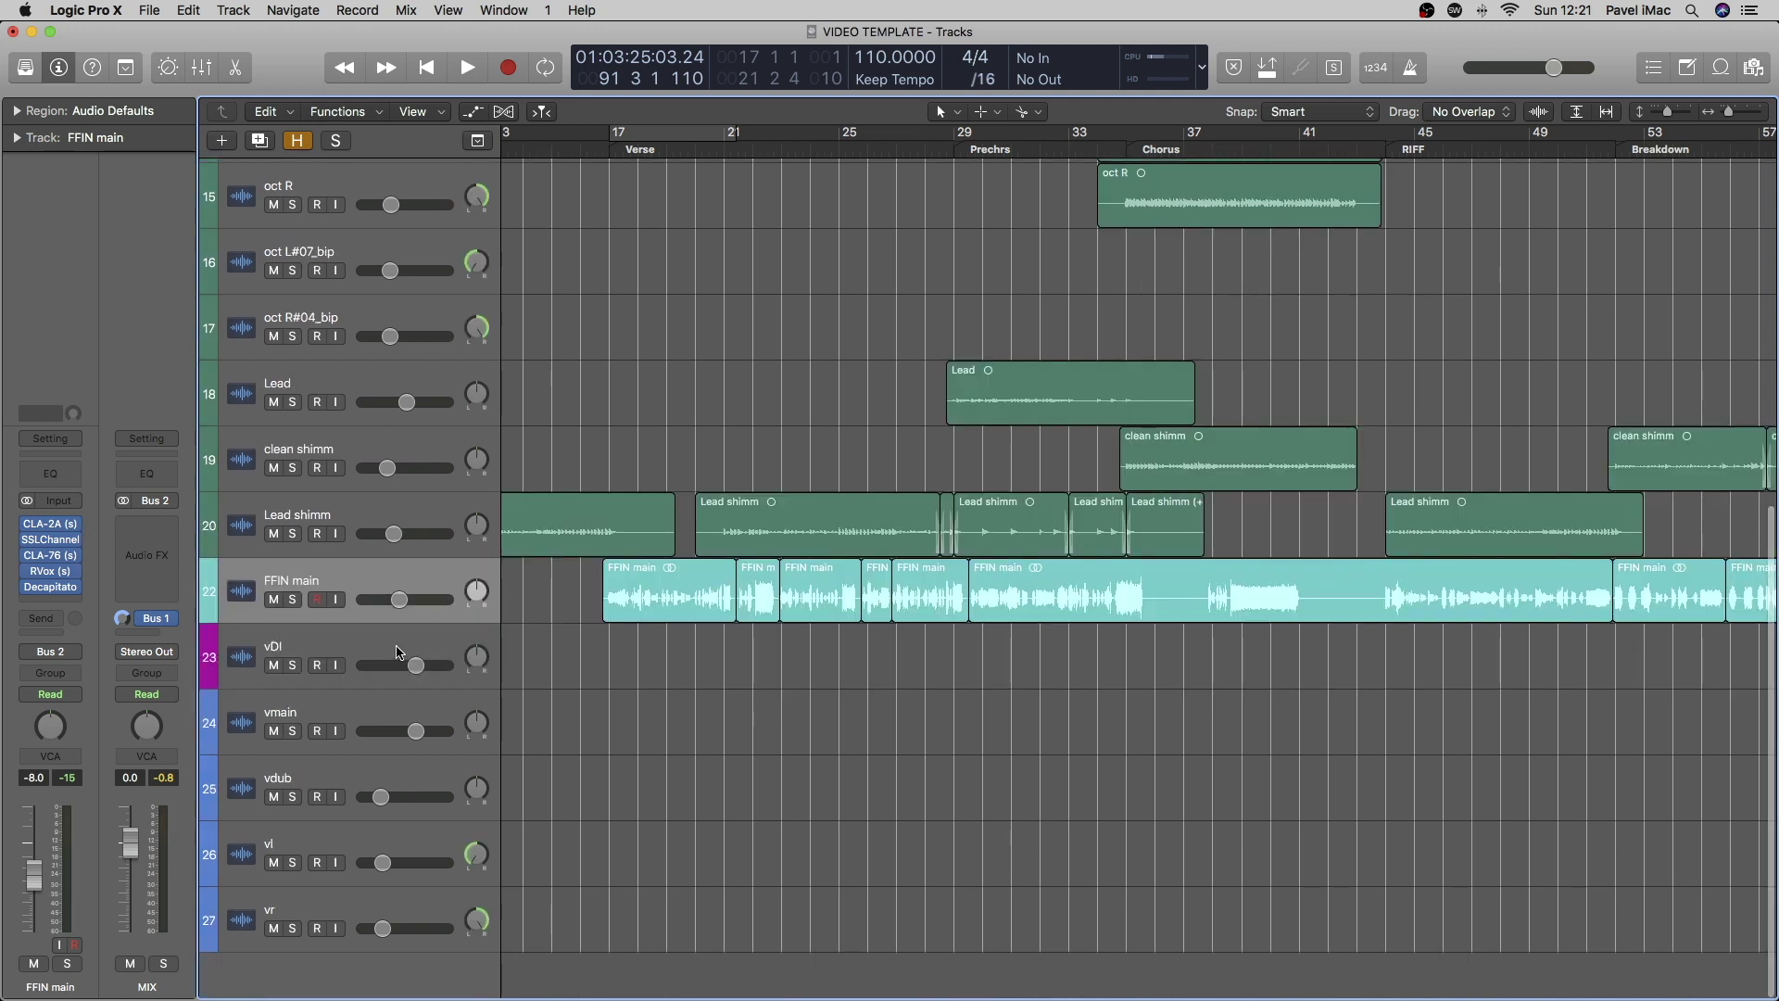
{"action": "left_click", "coordinate": [448, 683]}
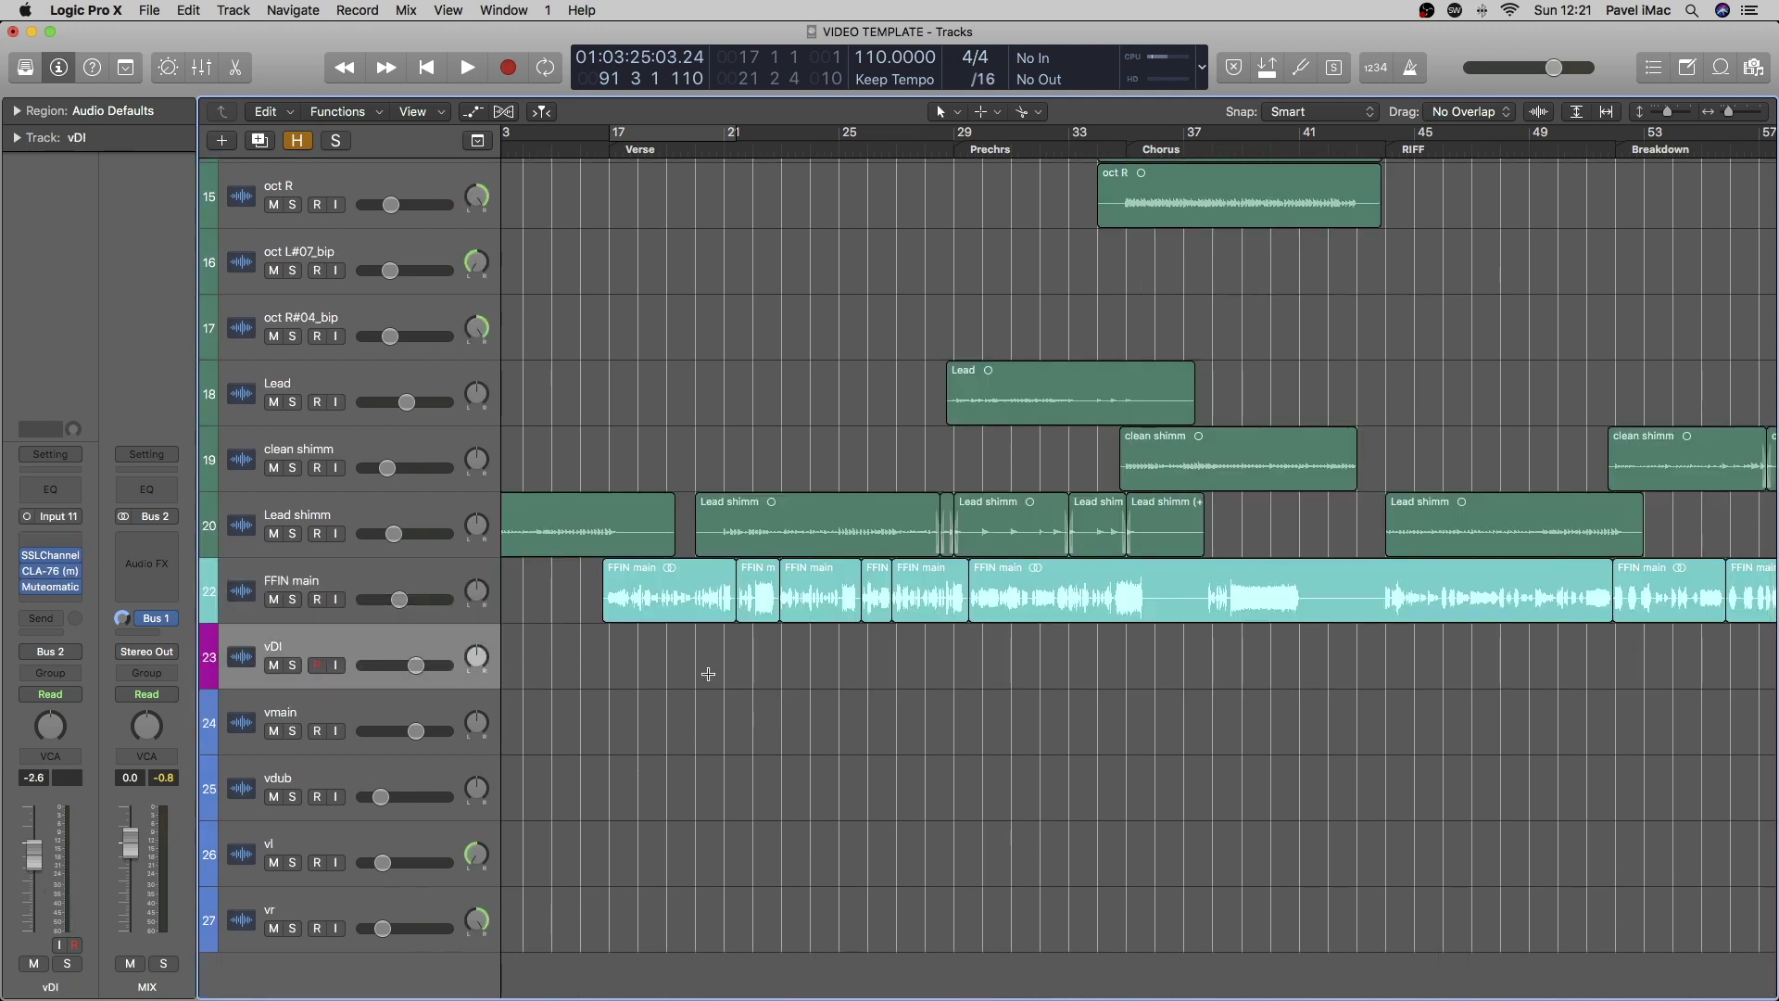
{"action": "left_click", "coordinate": [480, 724]}
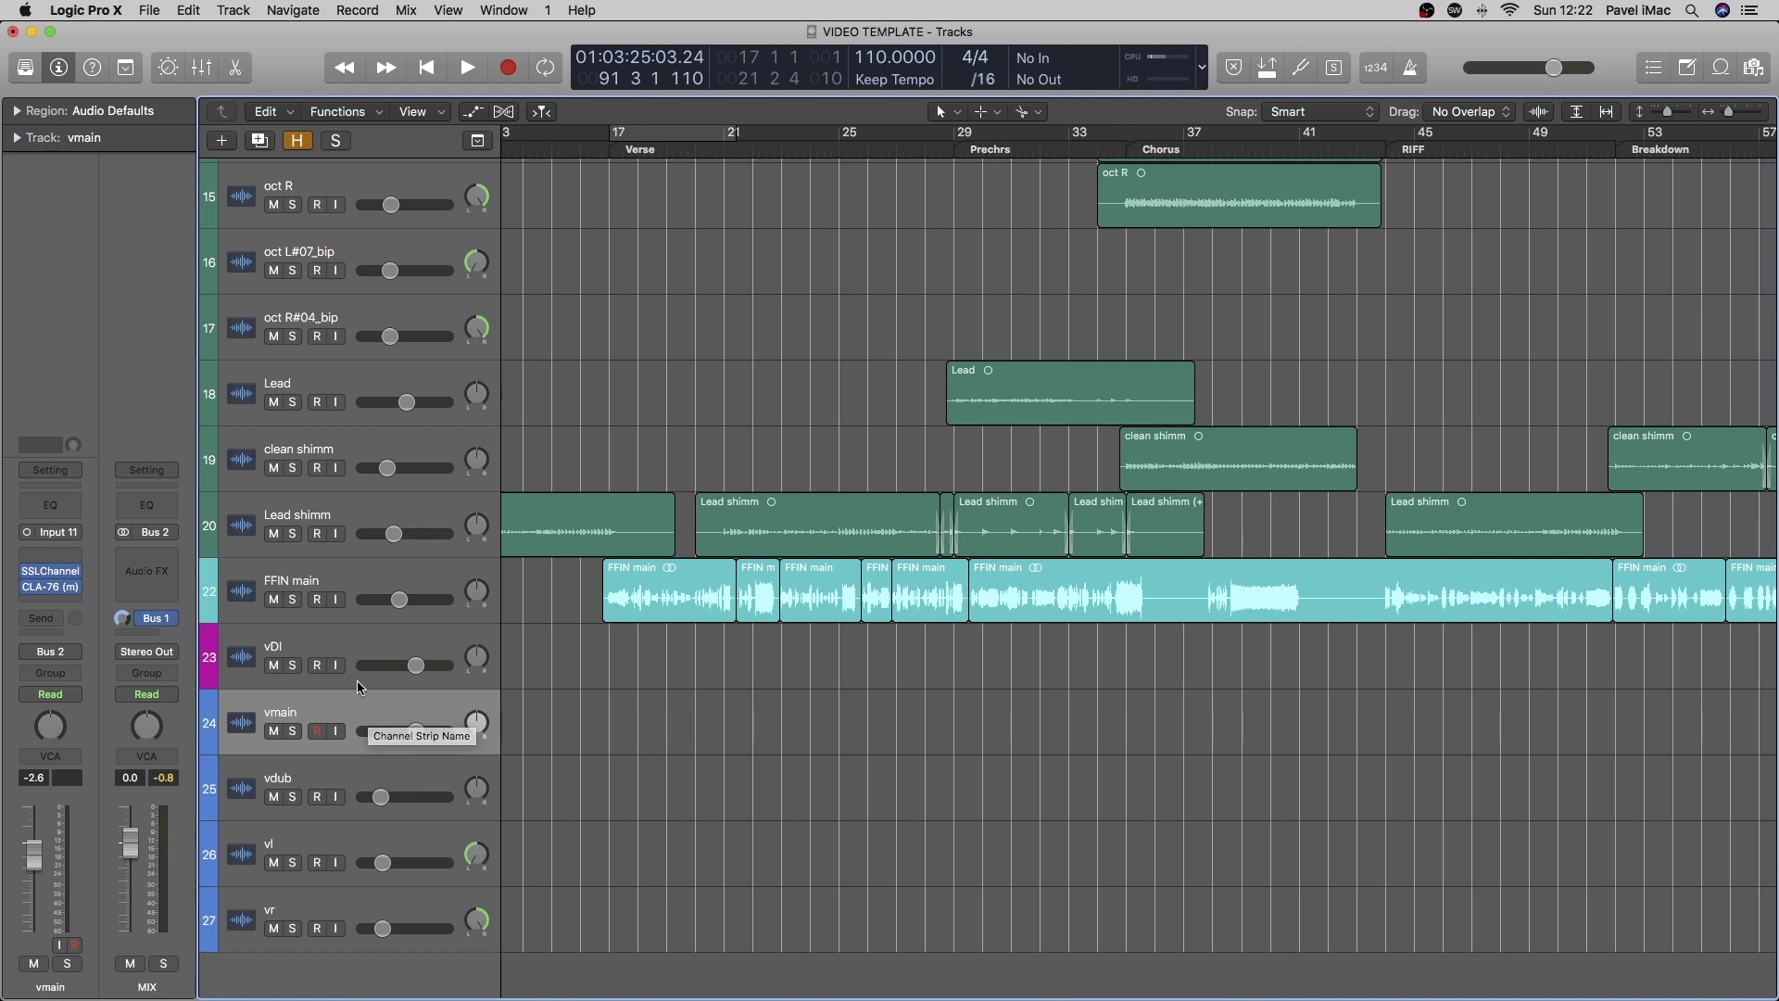
{"action": "left_click", "coordinate": [362, 781]}
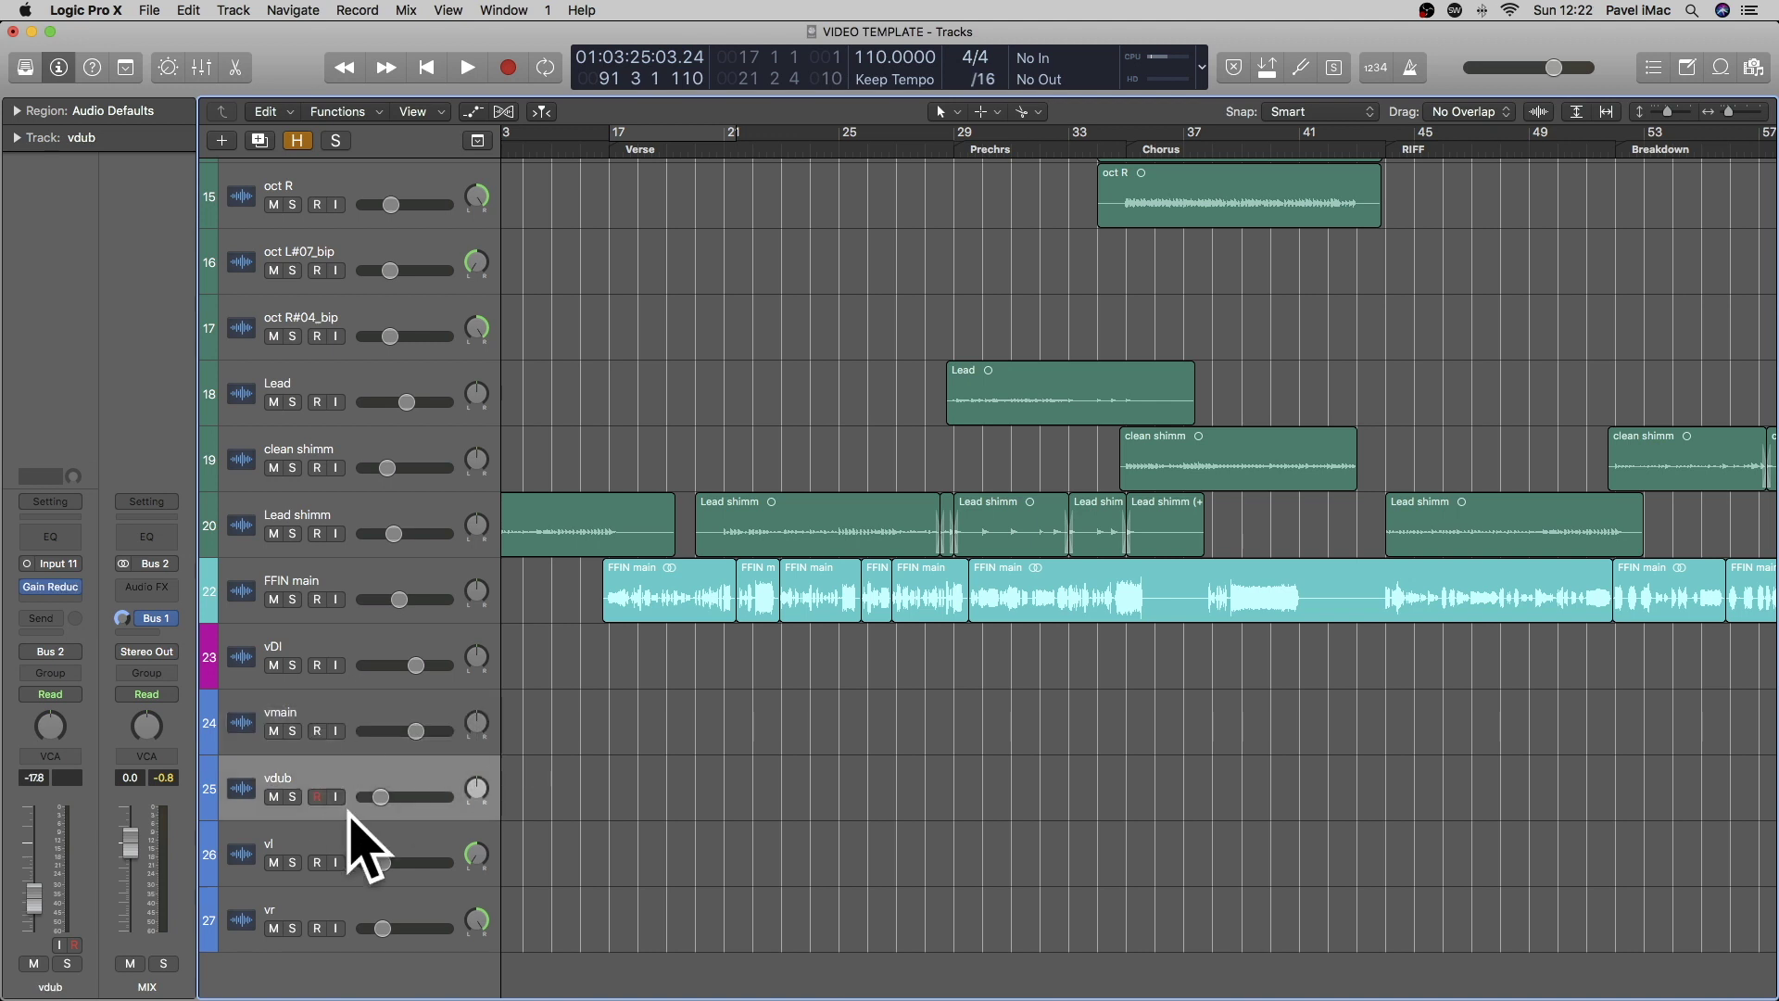
{"action": "left_click", "coordinate": [358, 711]}
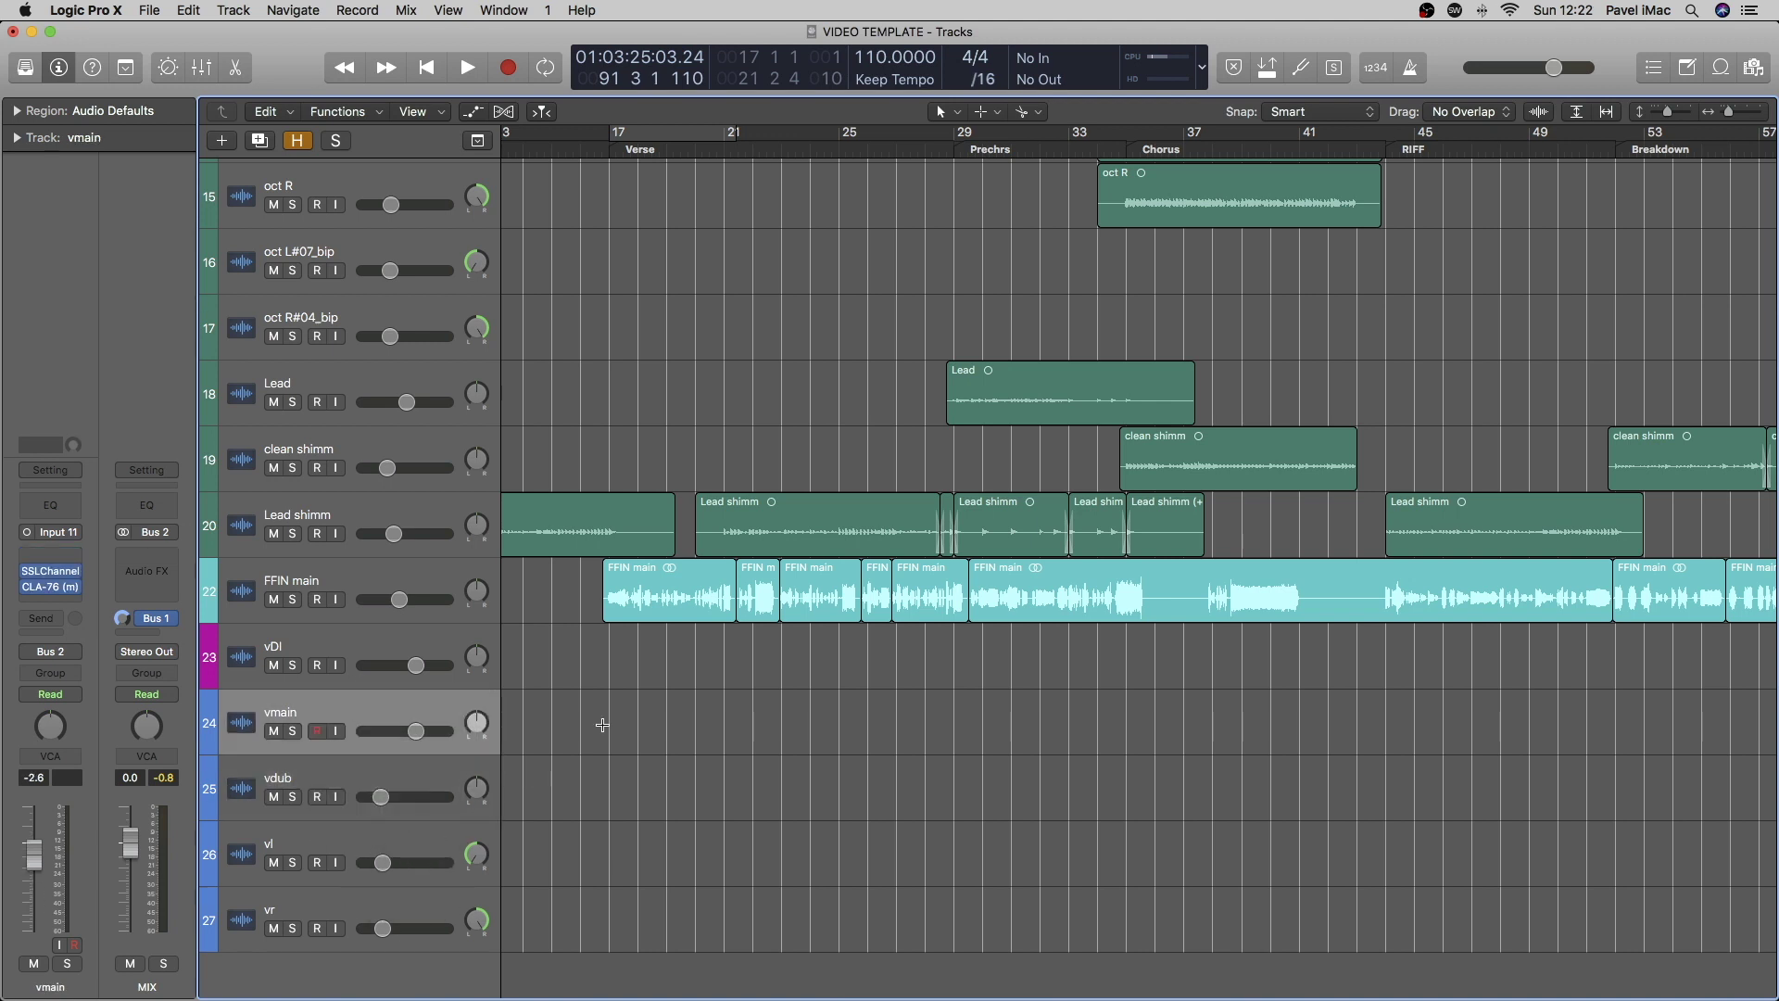
{"action": "key", "text": "z"}
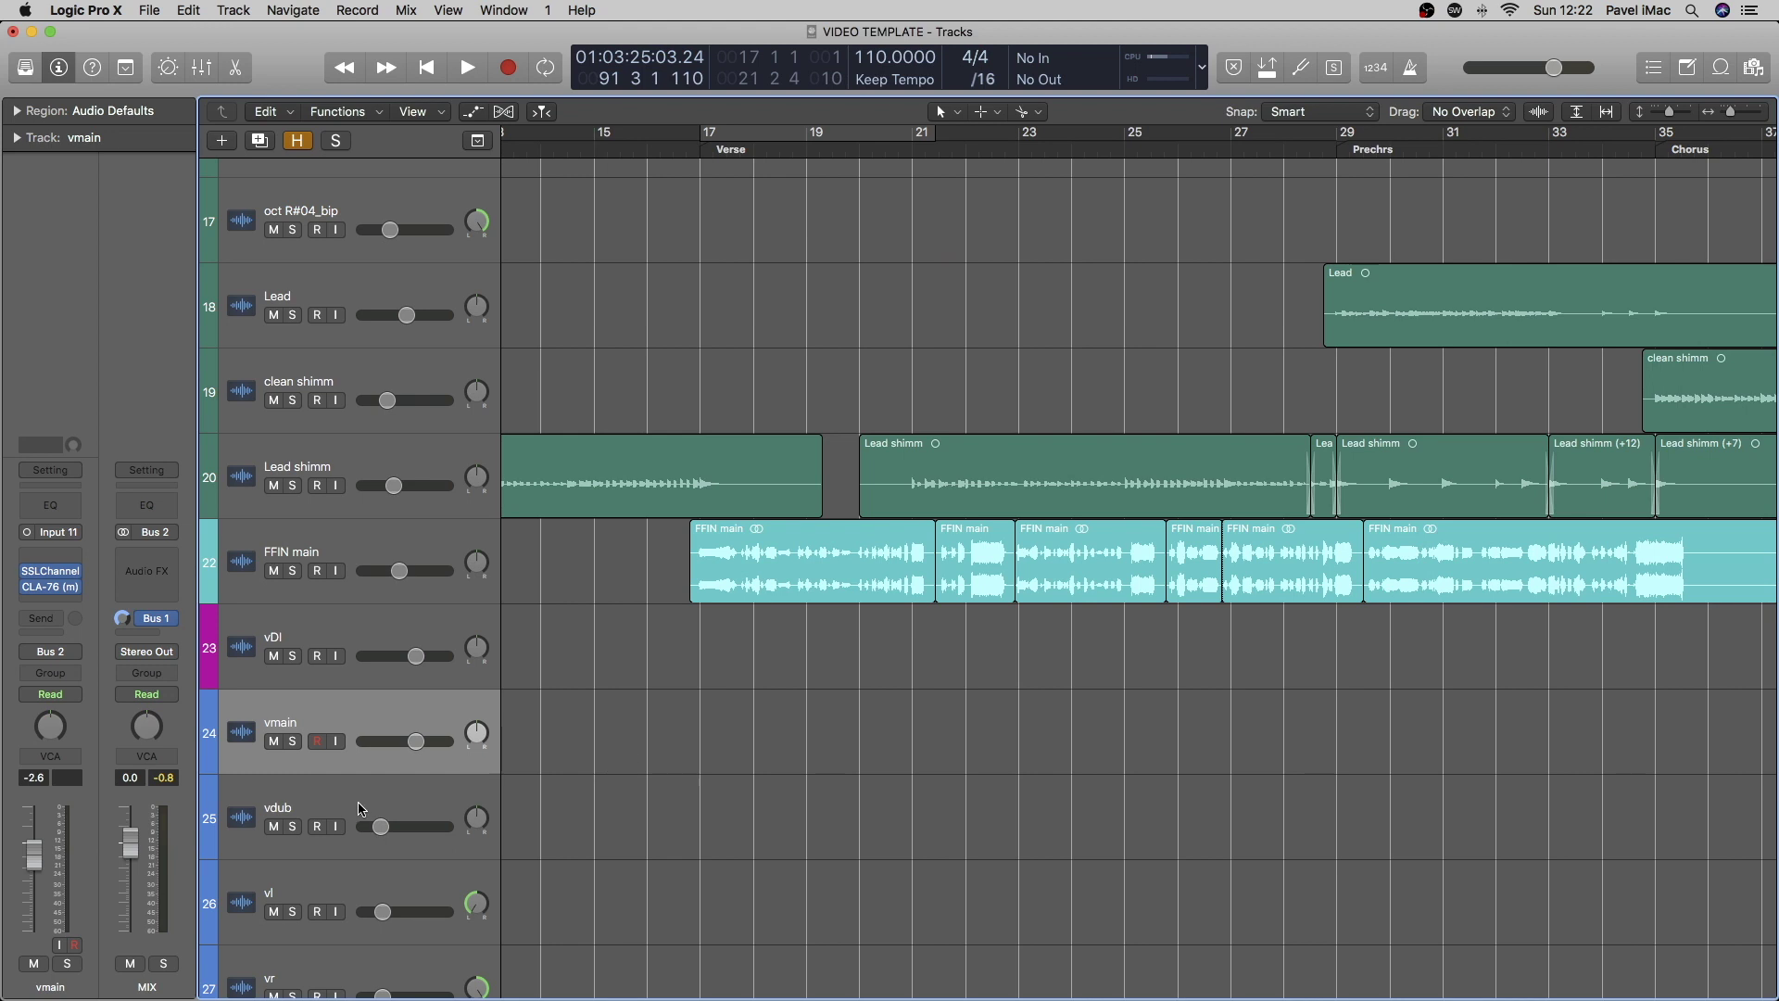
{"action": "left_click", "coordinate": [363, 807]}
{"action": "key", "text": "Down"}
{"action": "key", "text": "Down"}
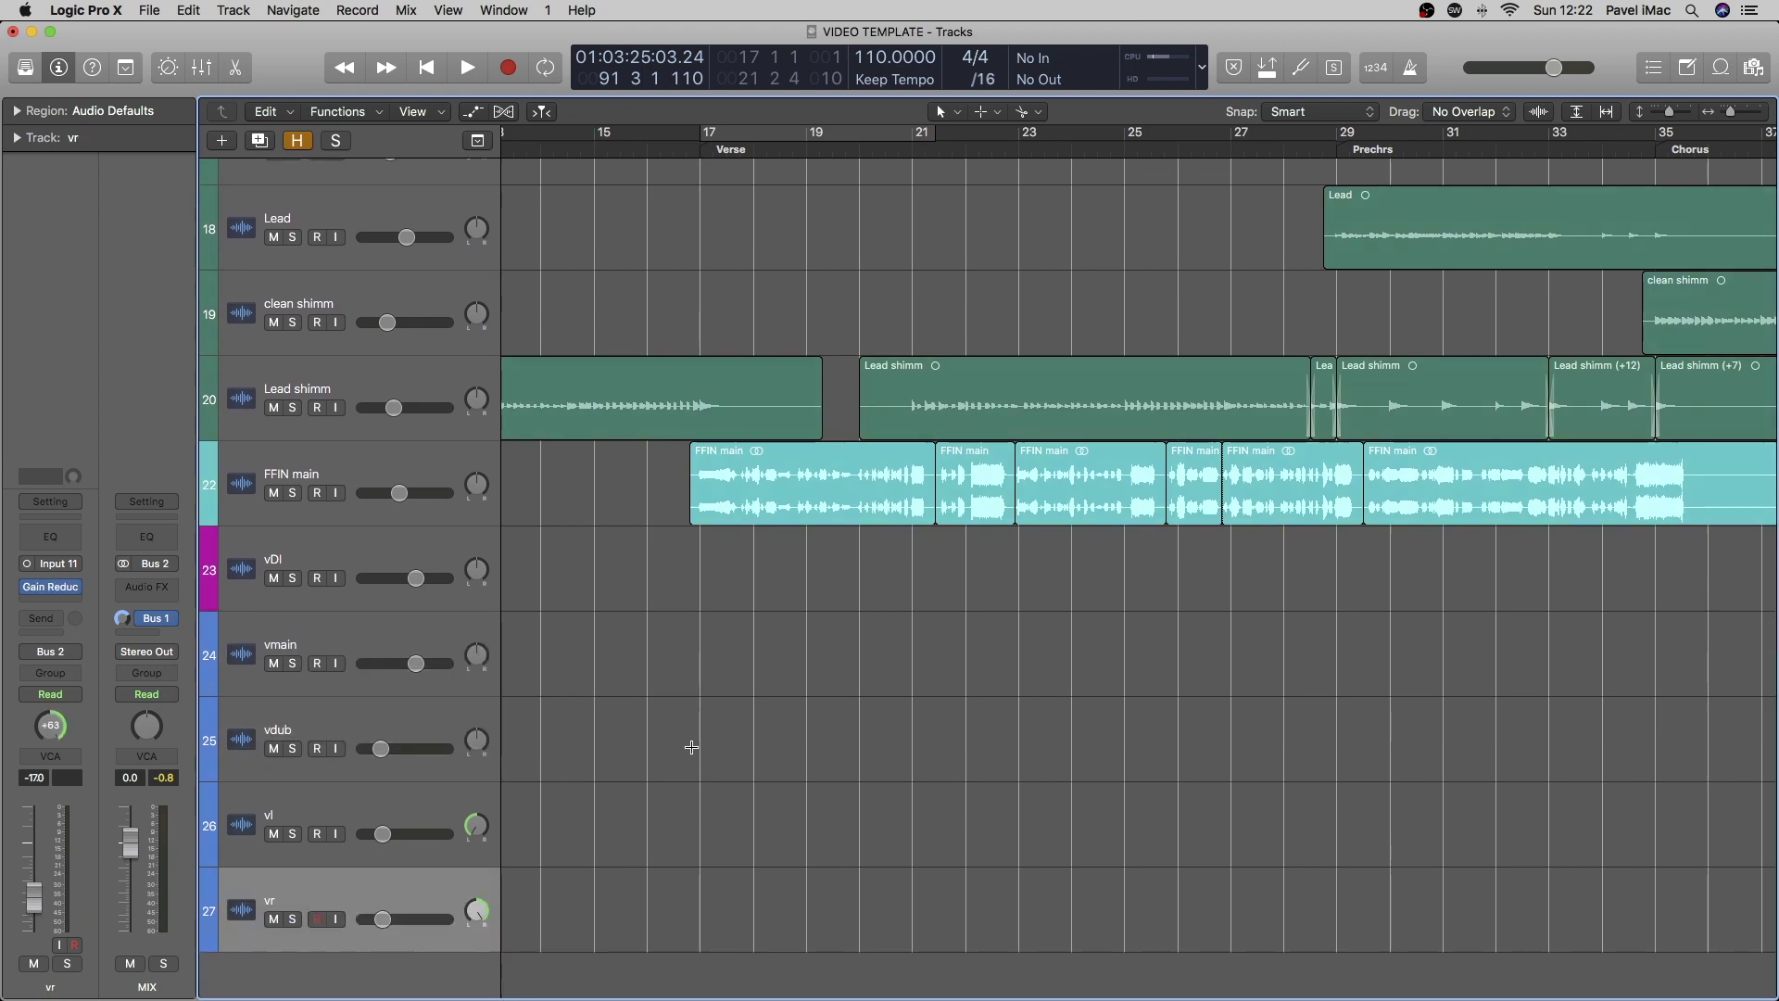
{"action": "left_click", "coordinate": [721, 663], "text": "ctrl+alt"}
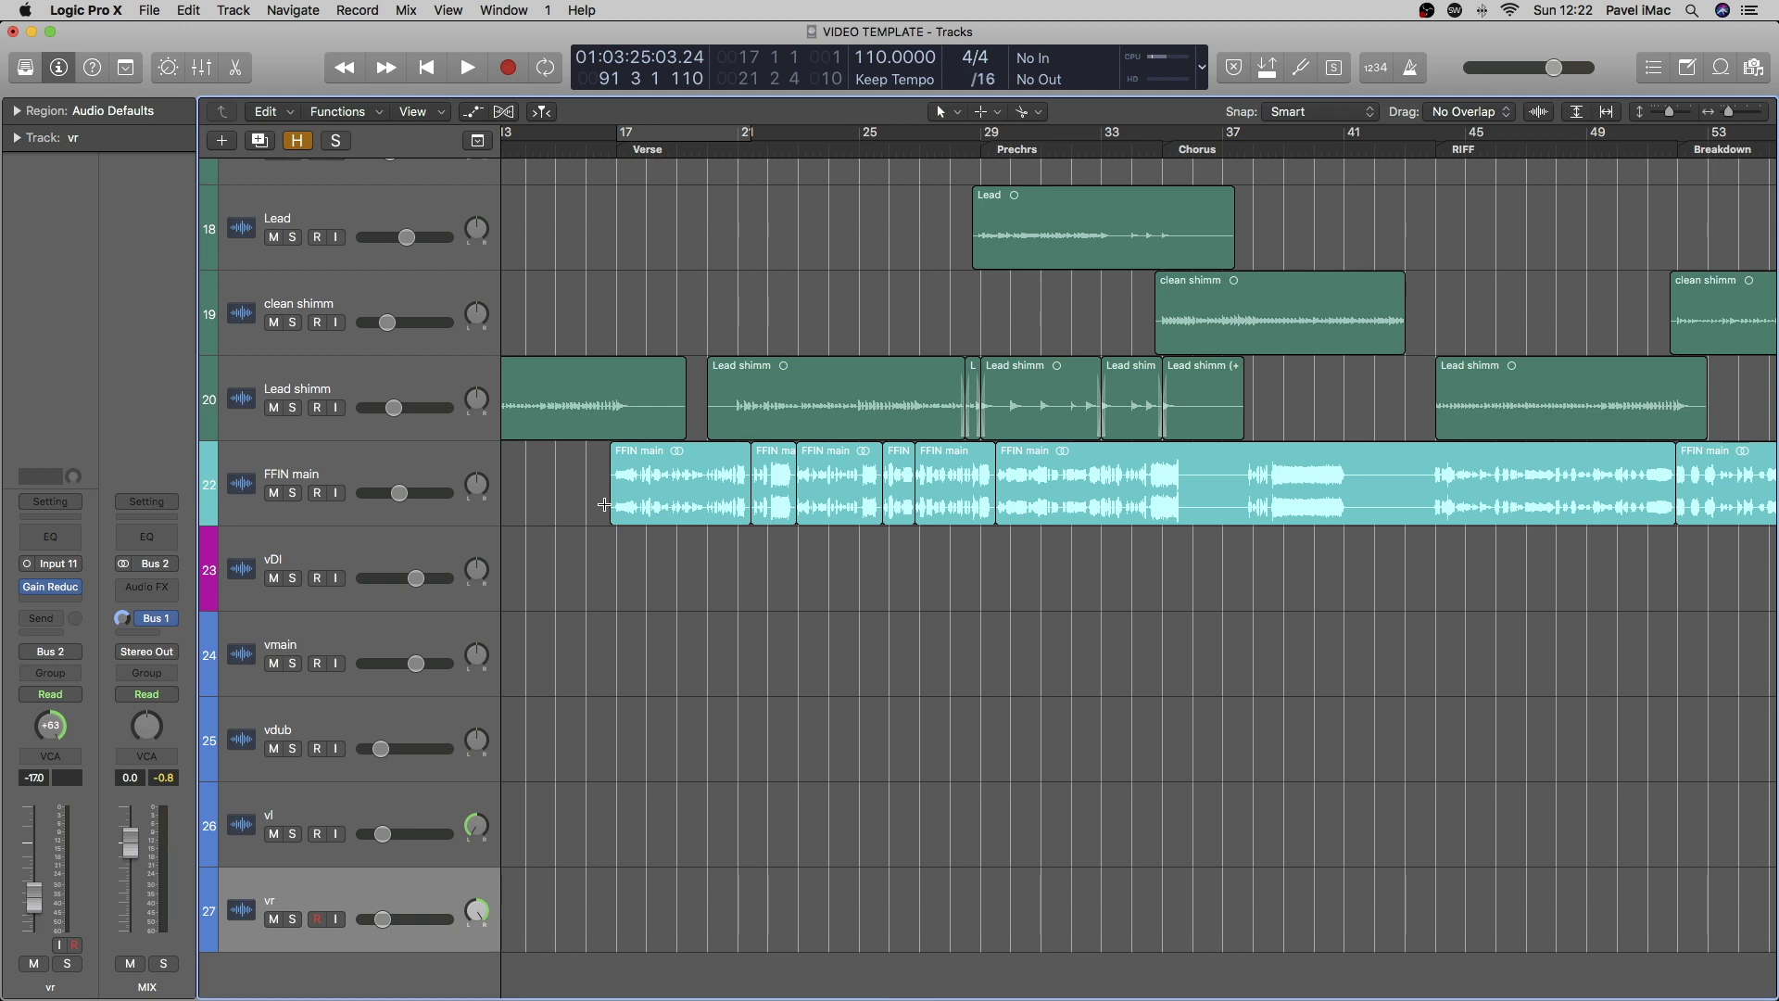
{"action": "scroll", "coordinate": [715, 548], "scroll_direction": "right", "scroll_amount": 10}
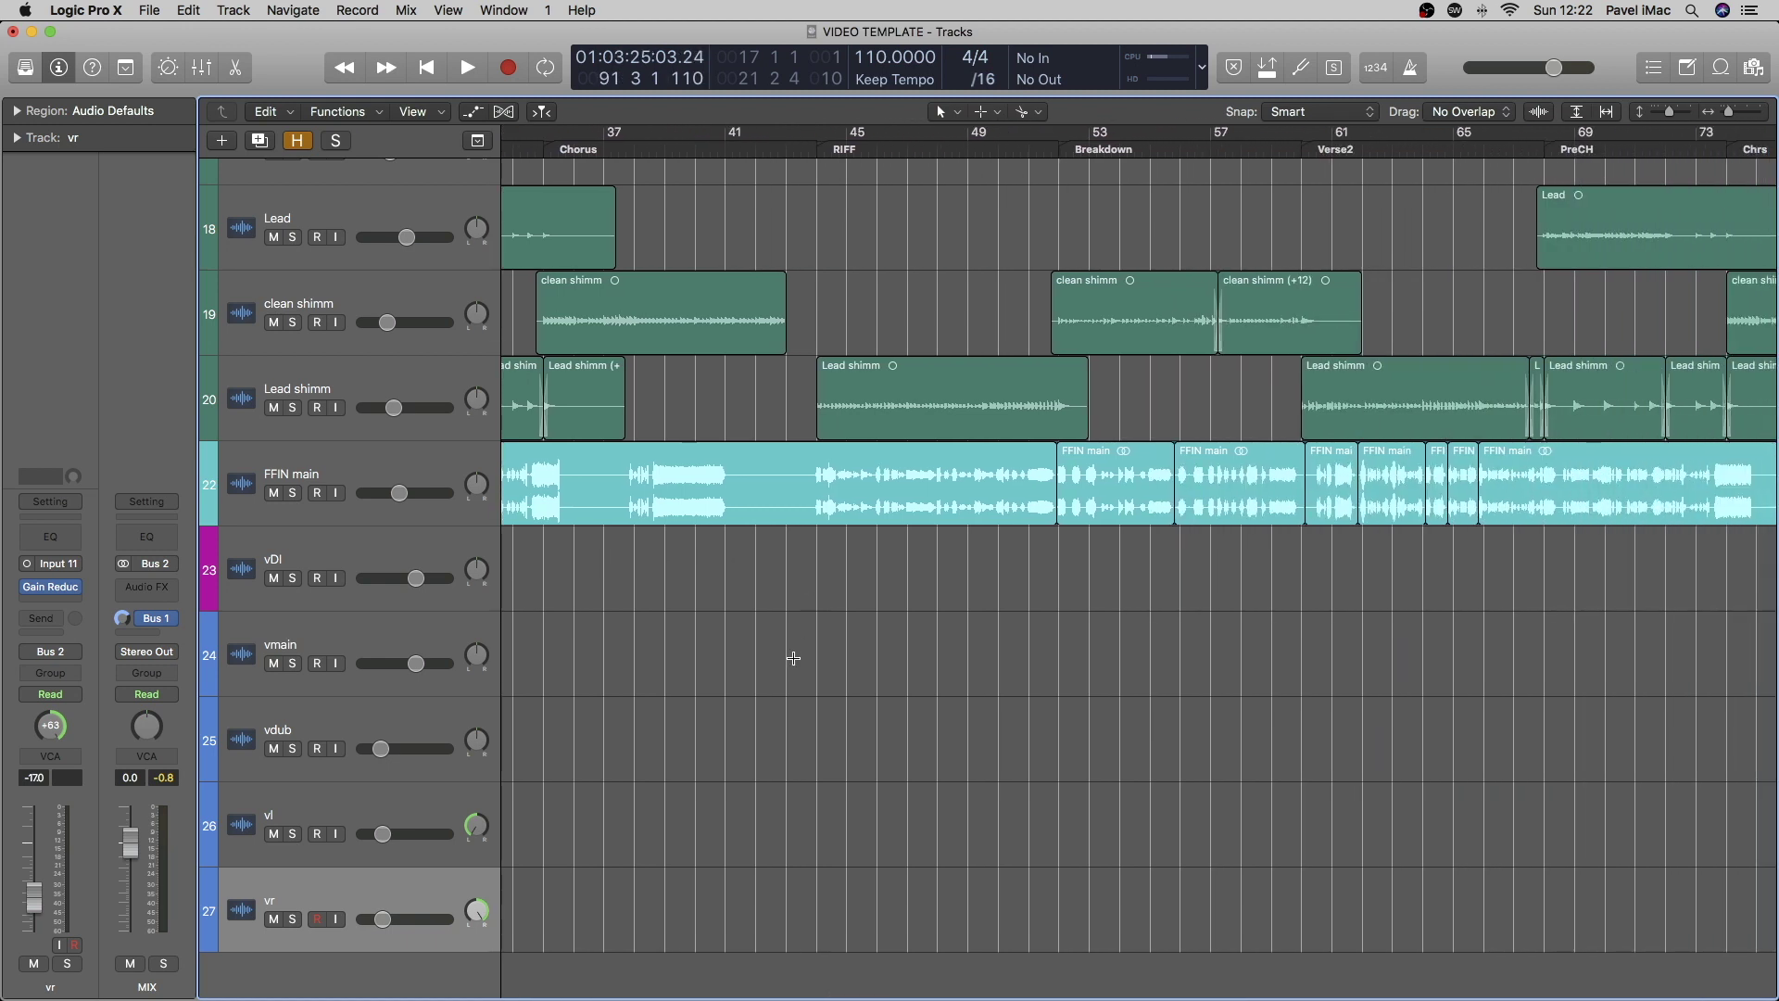
Compare the channel strips of the vl and vr vocal tracks
{"action": "left_click", "coordinate": [408, 845]}
{"action": "key", "text": "Down"}
{"action": "left_click", "coordinate": [353, 801]}
{"action": "left_click", "coordinate": [437, 891]}
Select the FFIN main track and look over its regions from the Verse to the Chorus
{"action": "scroll", "coordinate": [720, 556], "scroll_direction": "left", "scroll_amount": 10}
{"action": "left_click", "coordinate": [720, 556], "text": "ctrl+alt"}
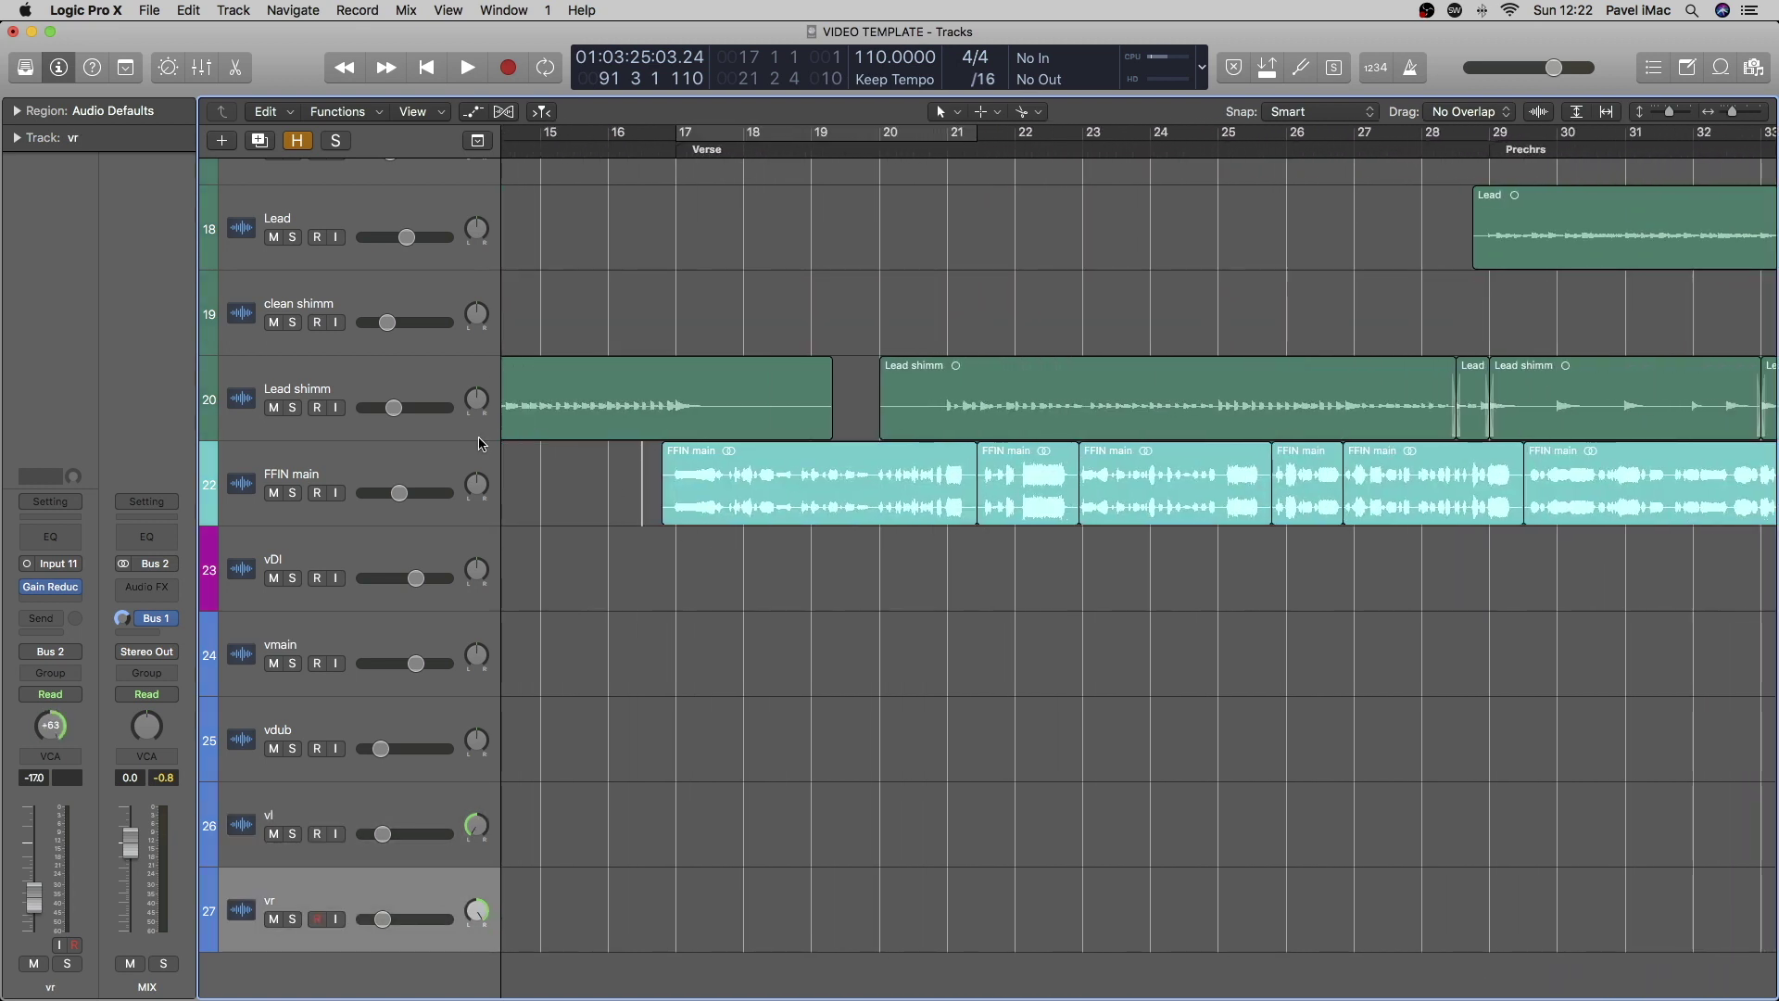
{"action": "left_click", "coordinate": [419, 464]}
{"action": "scroll", "coordinate": [789, 479], "scroll_direction": "right", "scroll_amount": 5}
{"action": "scroll", "coordinate": [789, 479], "scroll_direction": "left", "scroll_amount": 2}
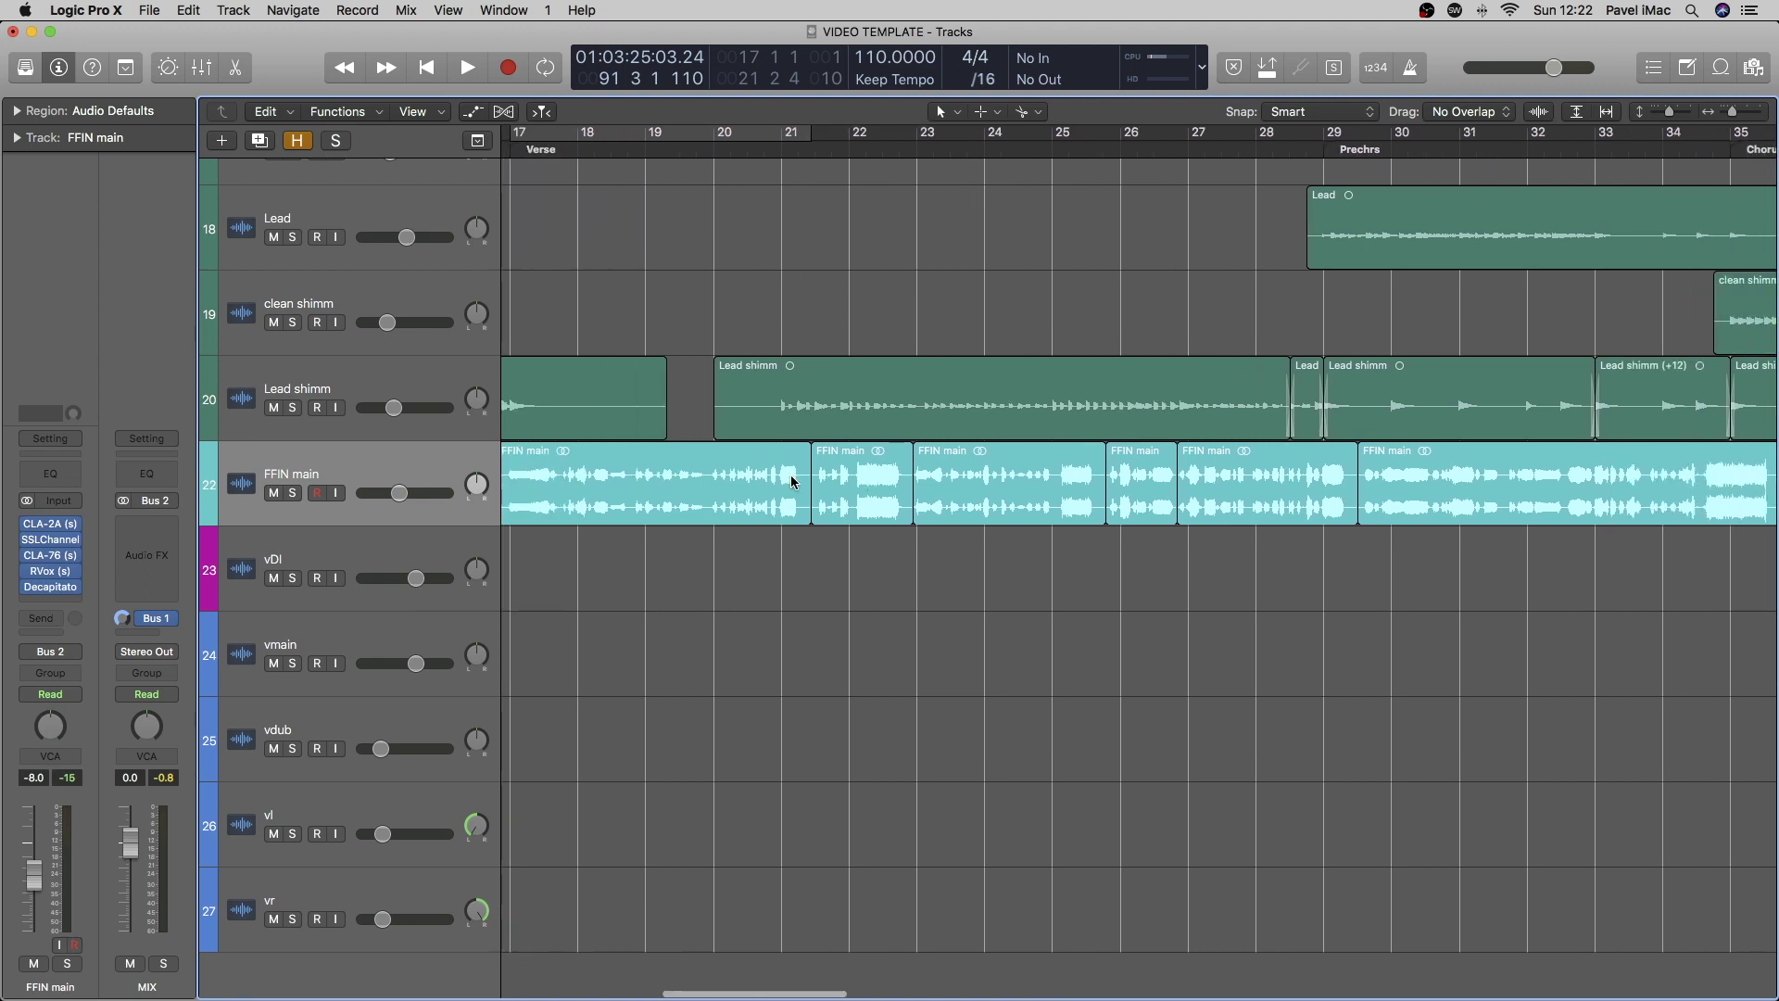
{"action": "scroll", "coordinate": [865, 472], "scroll_direction": "right", "scroll_amount": 3}
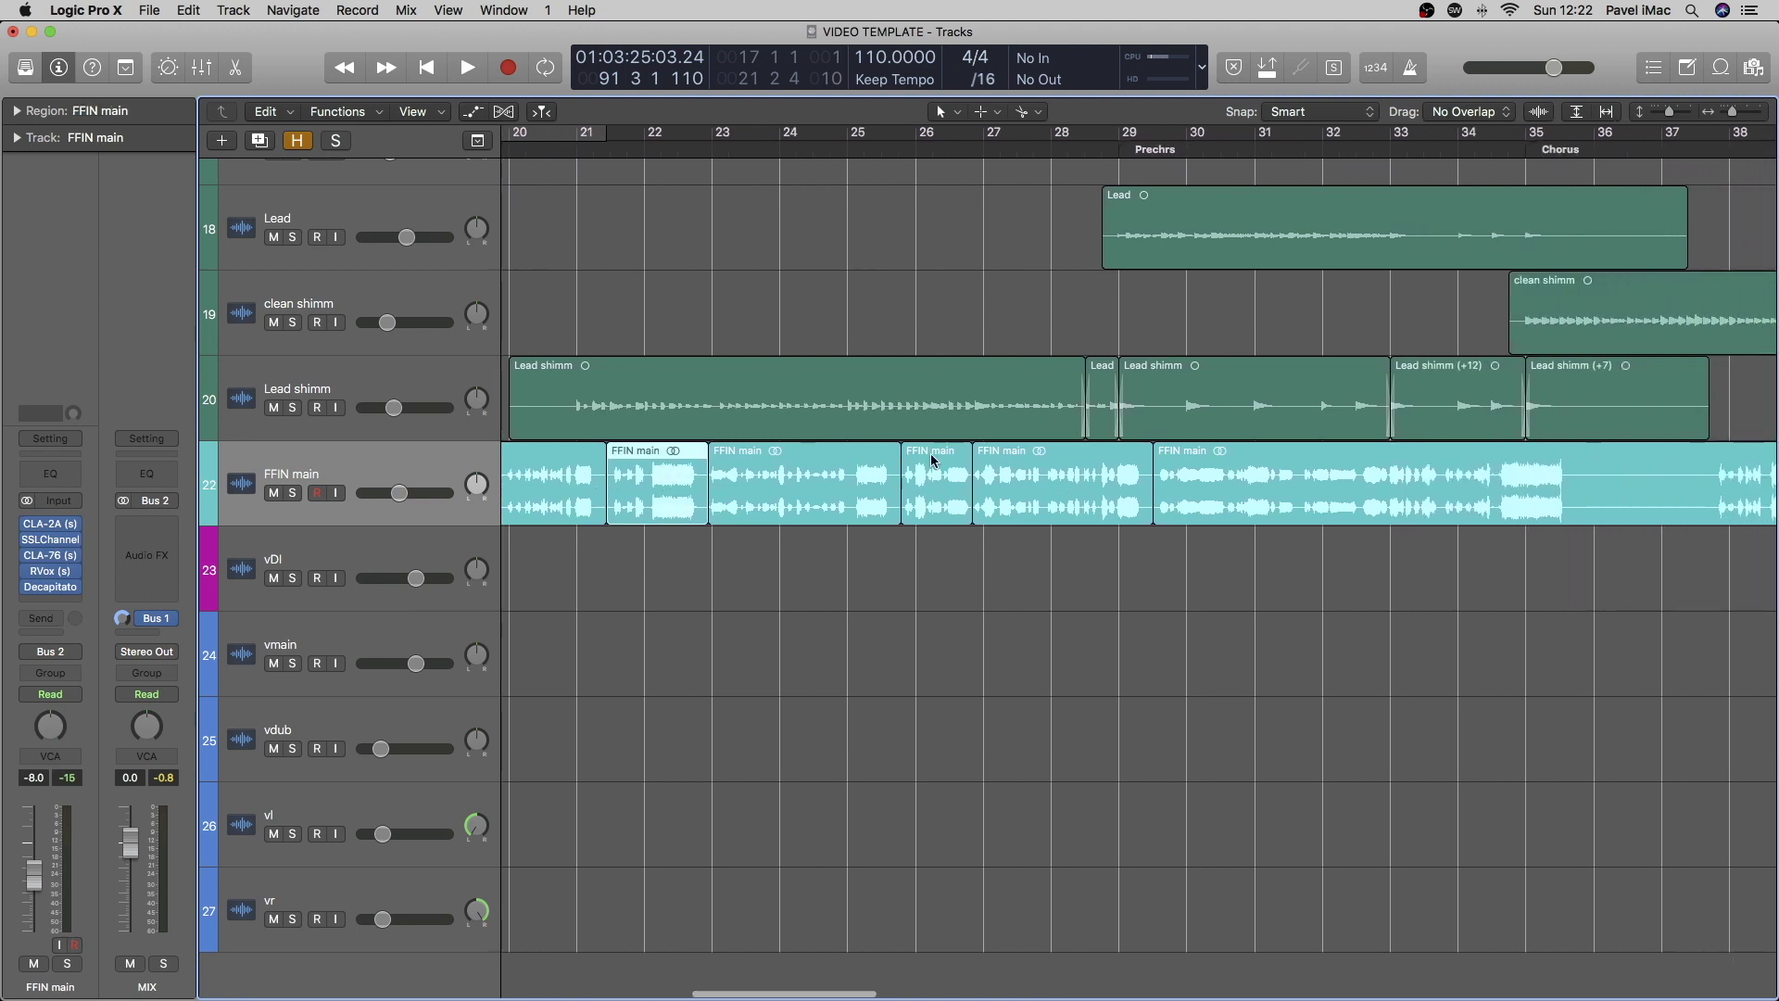
{"action": "left_click", "coordinate": [1182, 464]}
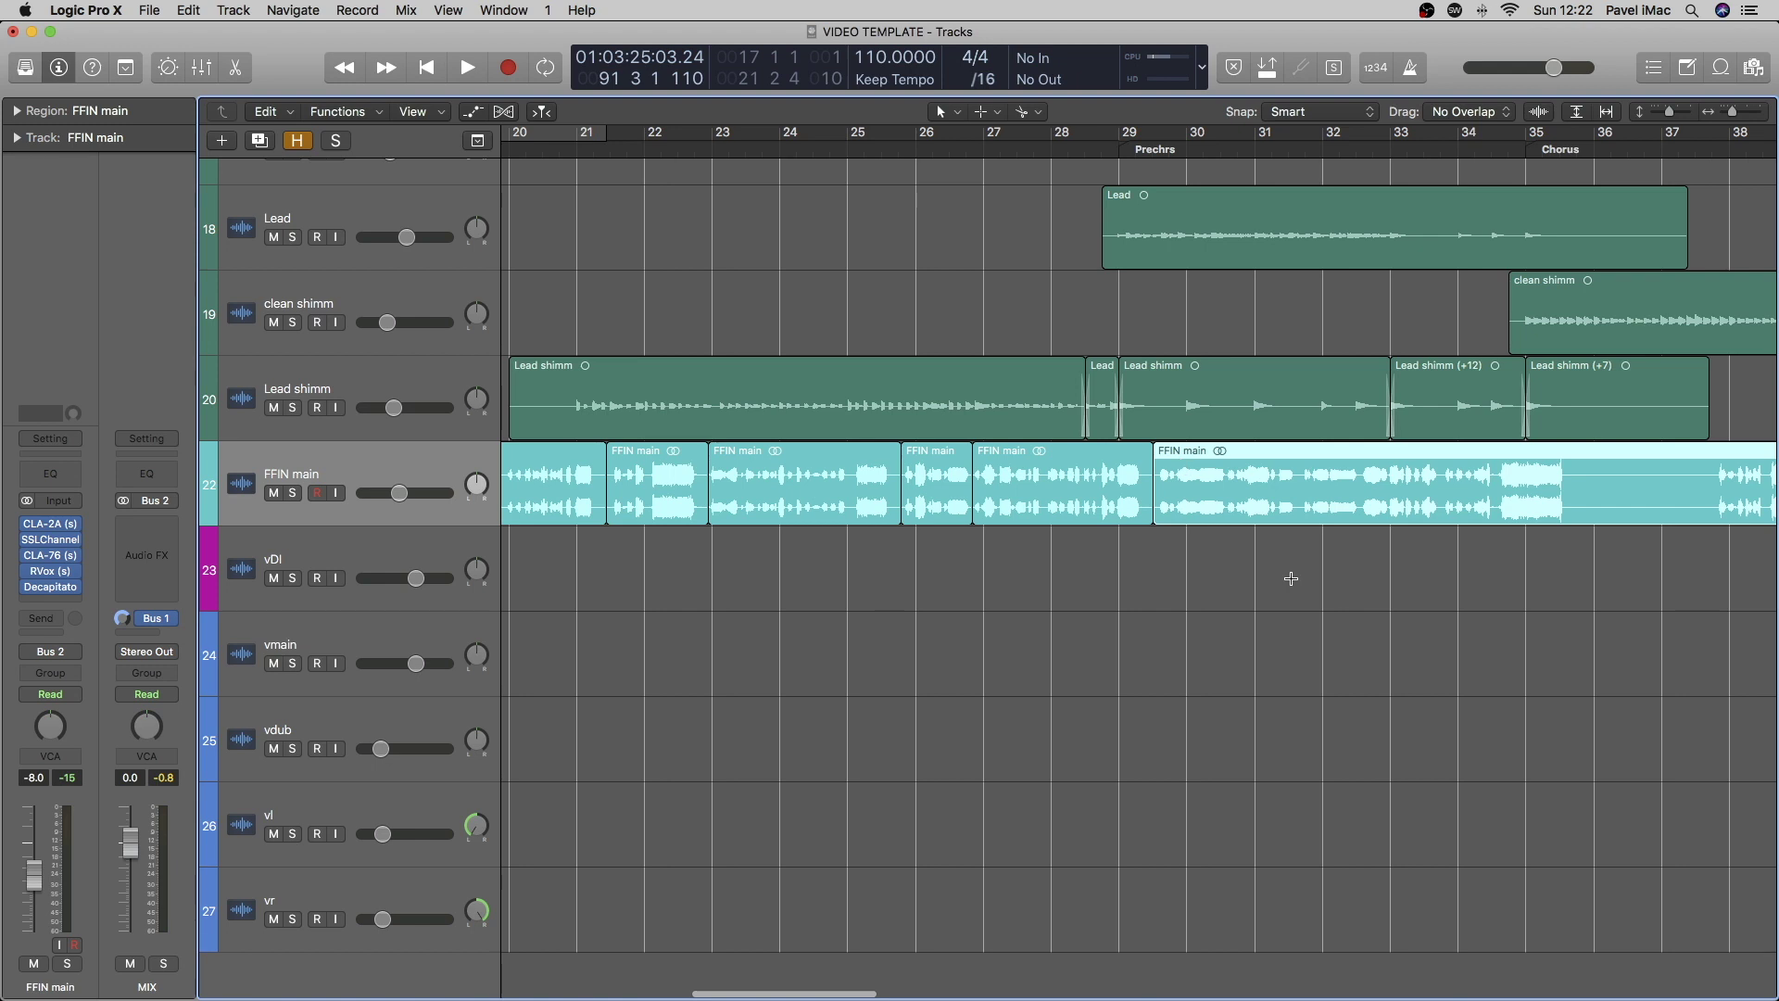
{"action": "scroll", "coordinate": [1223, 535], "scroll_direction": "right", "scroll_amount": 2}
{"action": "scroll", "coordinate": [912, 500], "scroll_direction": "left", "scroll_amount": 3}
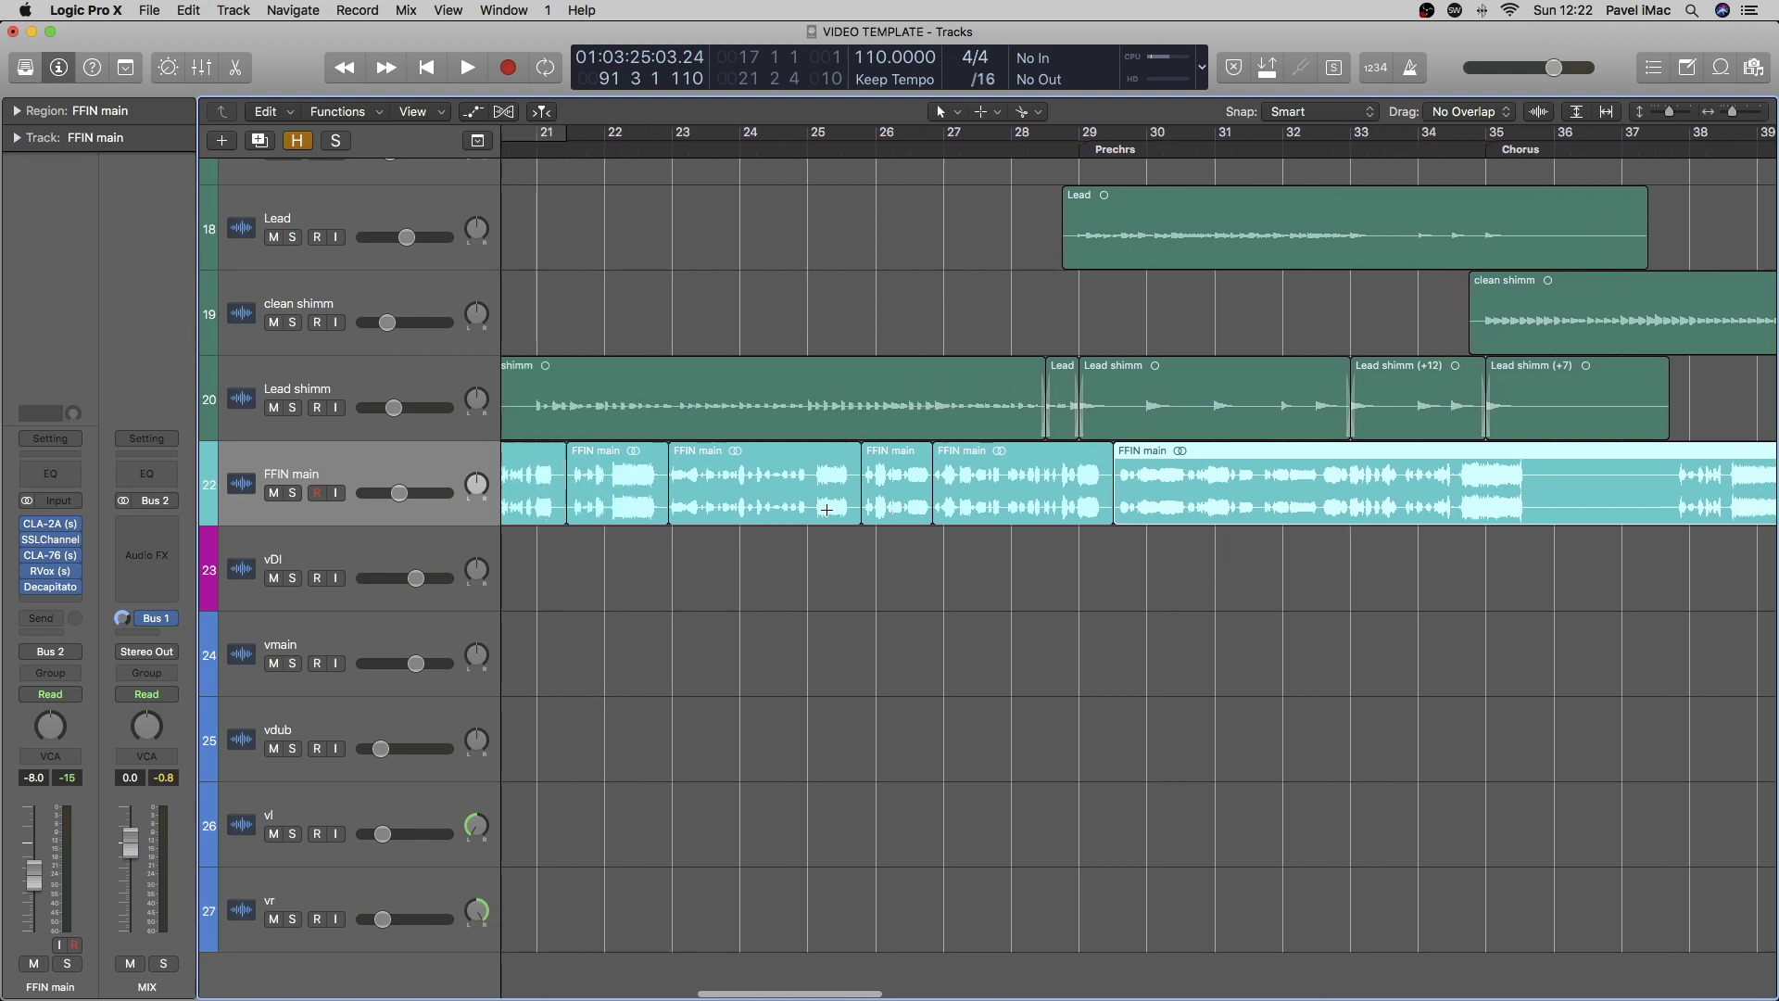
{"action": "left_click", "coordinate": [941, 547]}
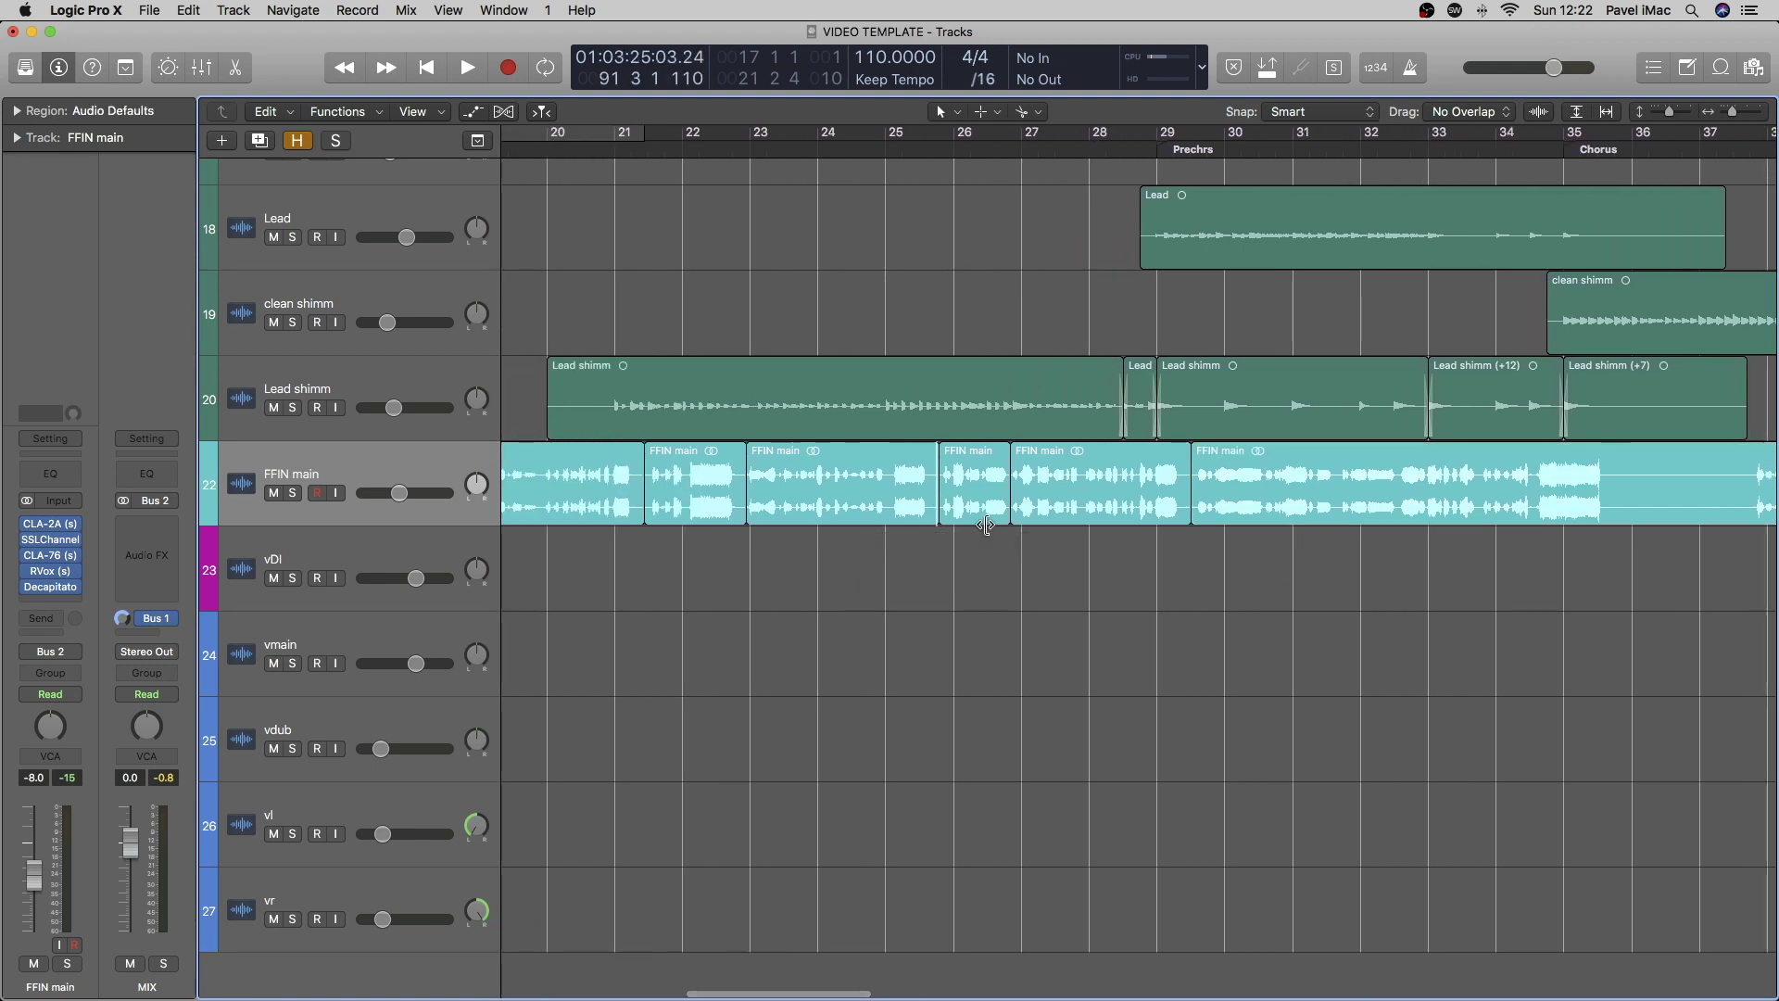
Listen to short passages of the FFIN main vocal in the Verse around bars 25 and 26
{"action": "key", "text": "space"}
{"action": "key", "text": "super+Right"}
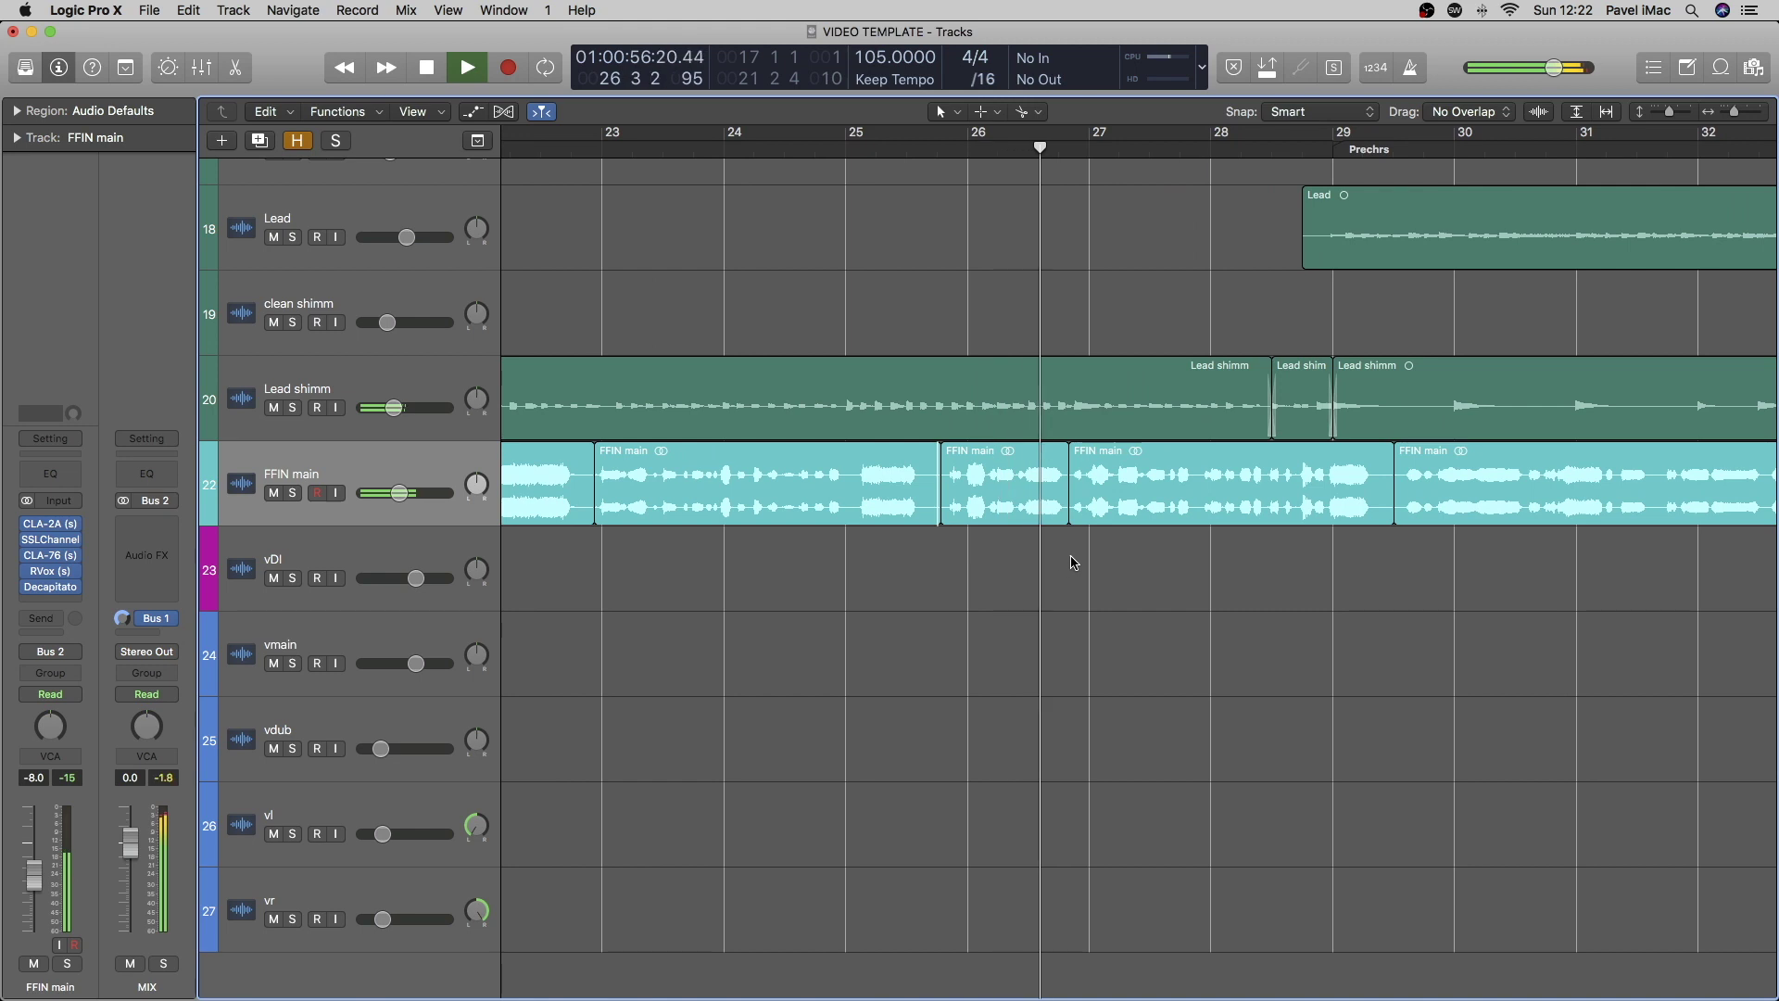
{"action": "key", "text": "space"}
{"action": "scroll", "coordinate": [989, 494], "scroll_direction": "left", "scroll_amount": 3}
{"action": "scroll", "coordinate": [945, 496], "scroll_direction": "down", "scroll_amount": 3}
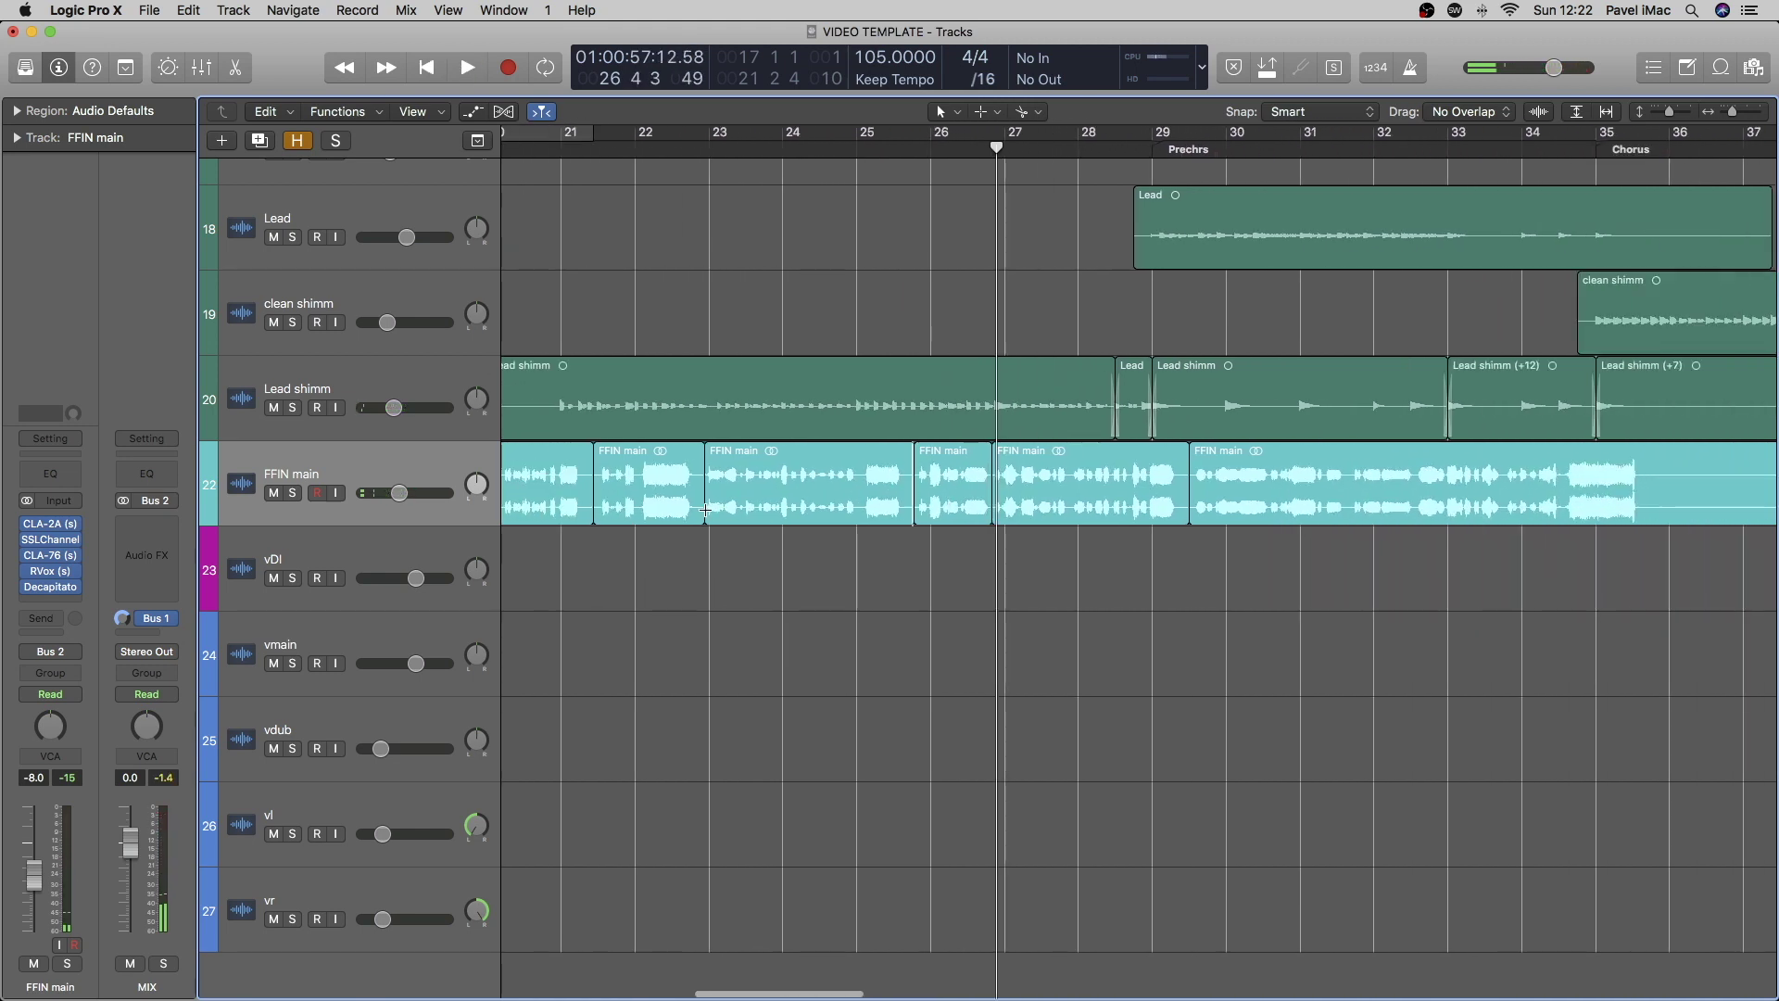
{"action": "key", "text": "shift+space"}
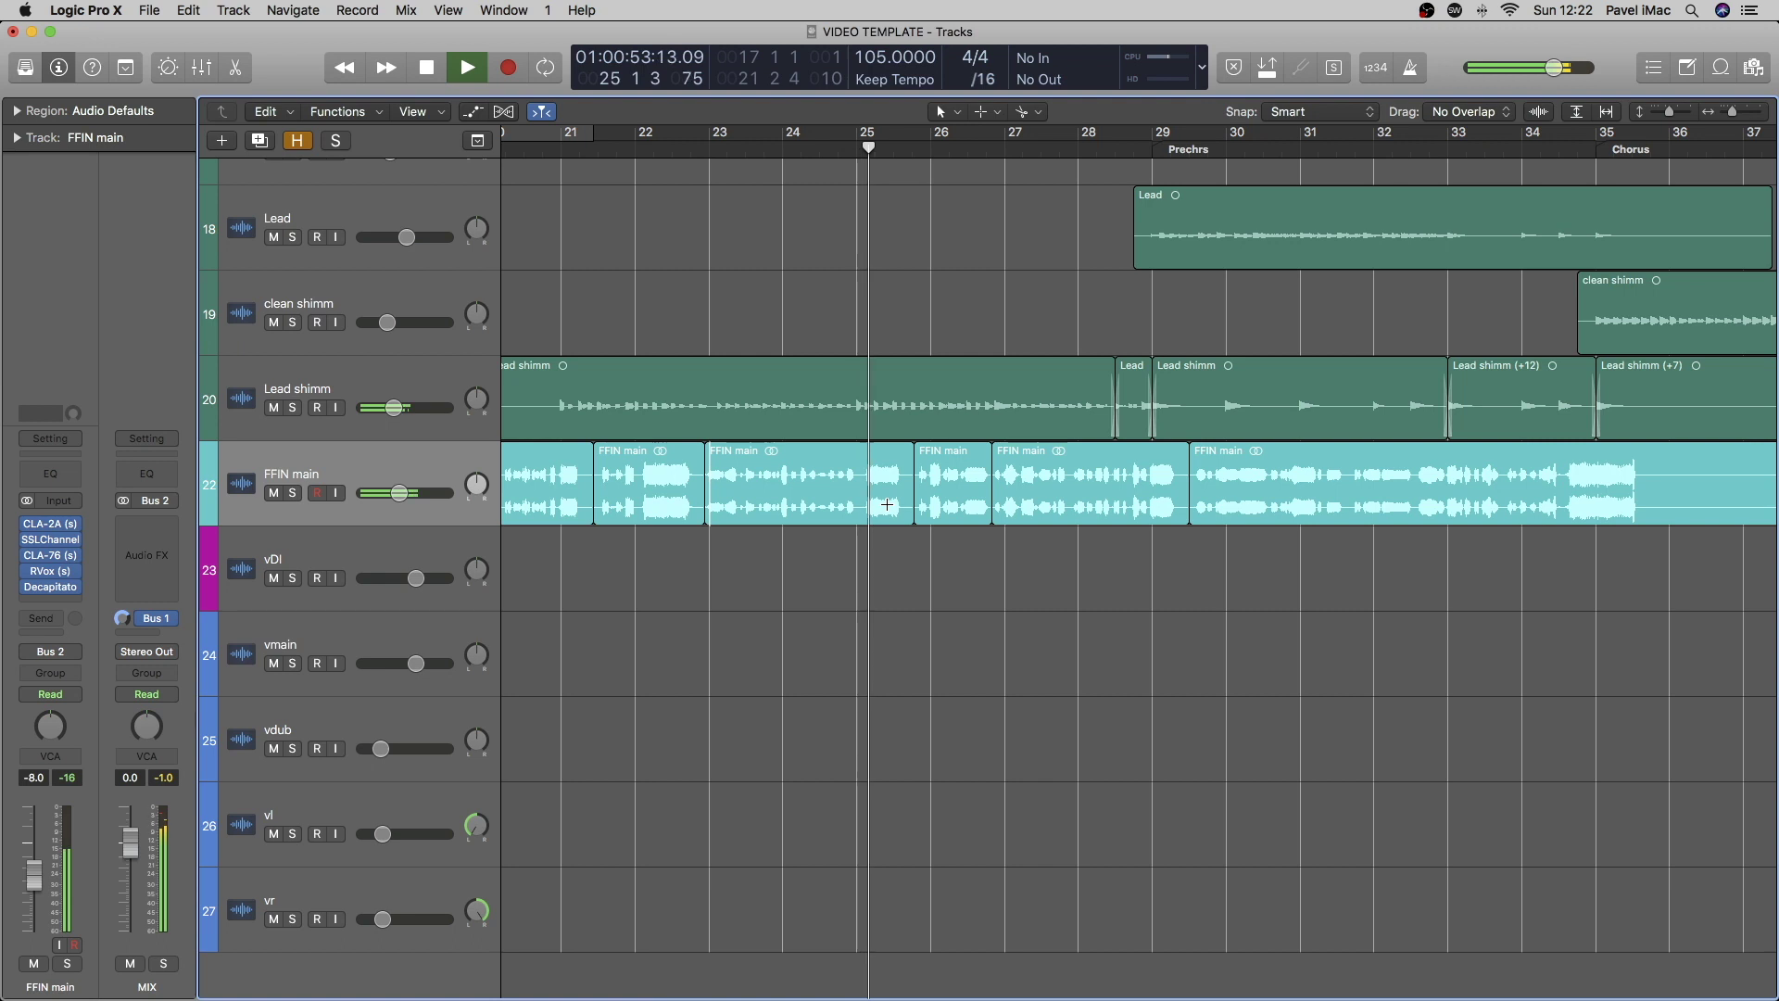
{"action": "key", "text": "space"}
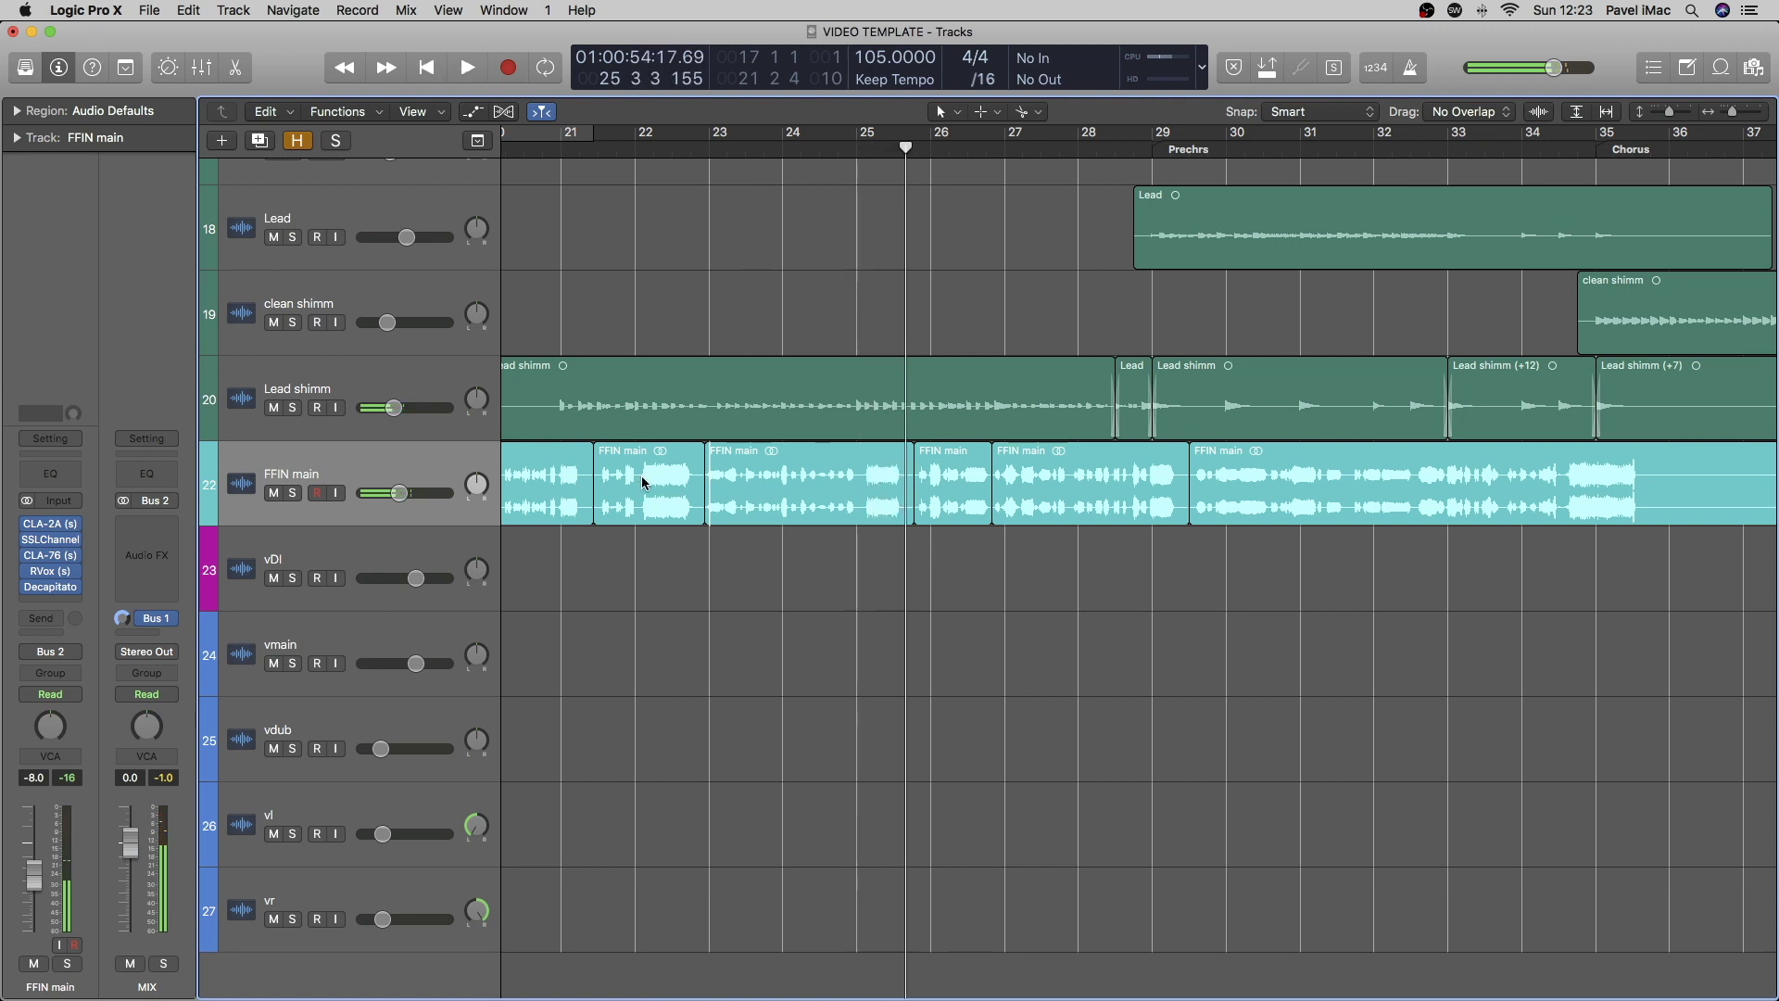
Mark the loud held phrases of FFIN main at bars 22 and 25 and inspect the second one closely
{"action": "left_click_drag", "start_coordinate": [638, 513], "coordinate": [705, 506]}
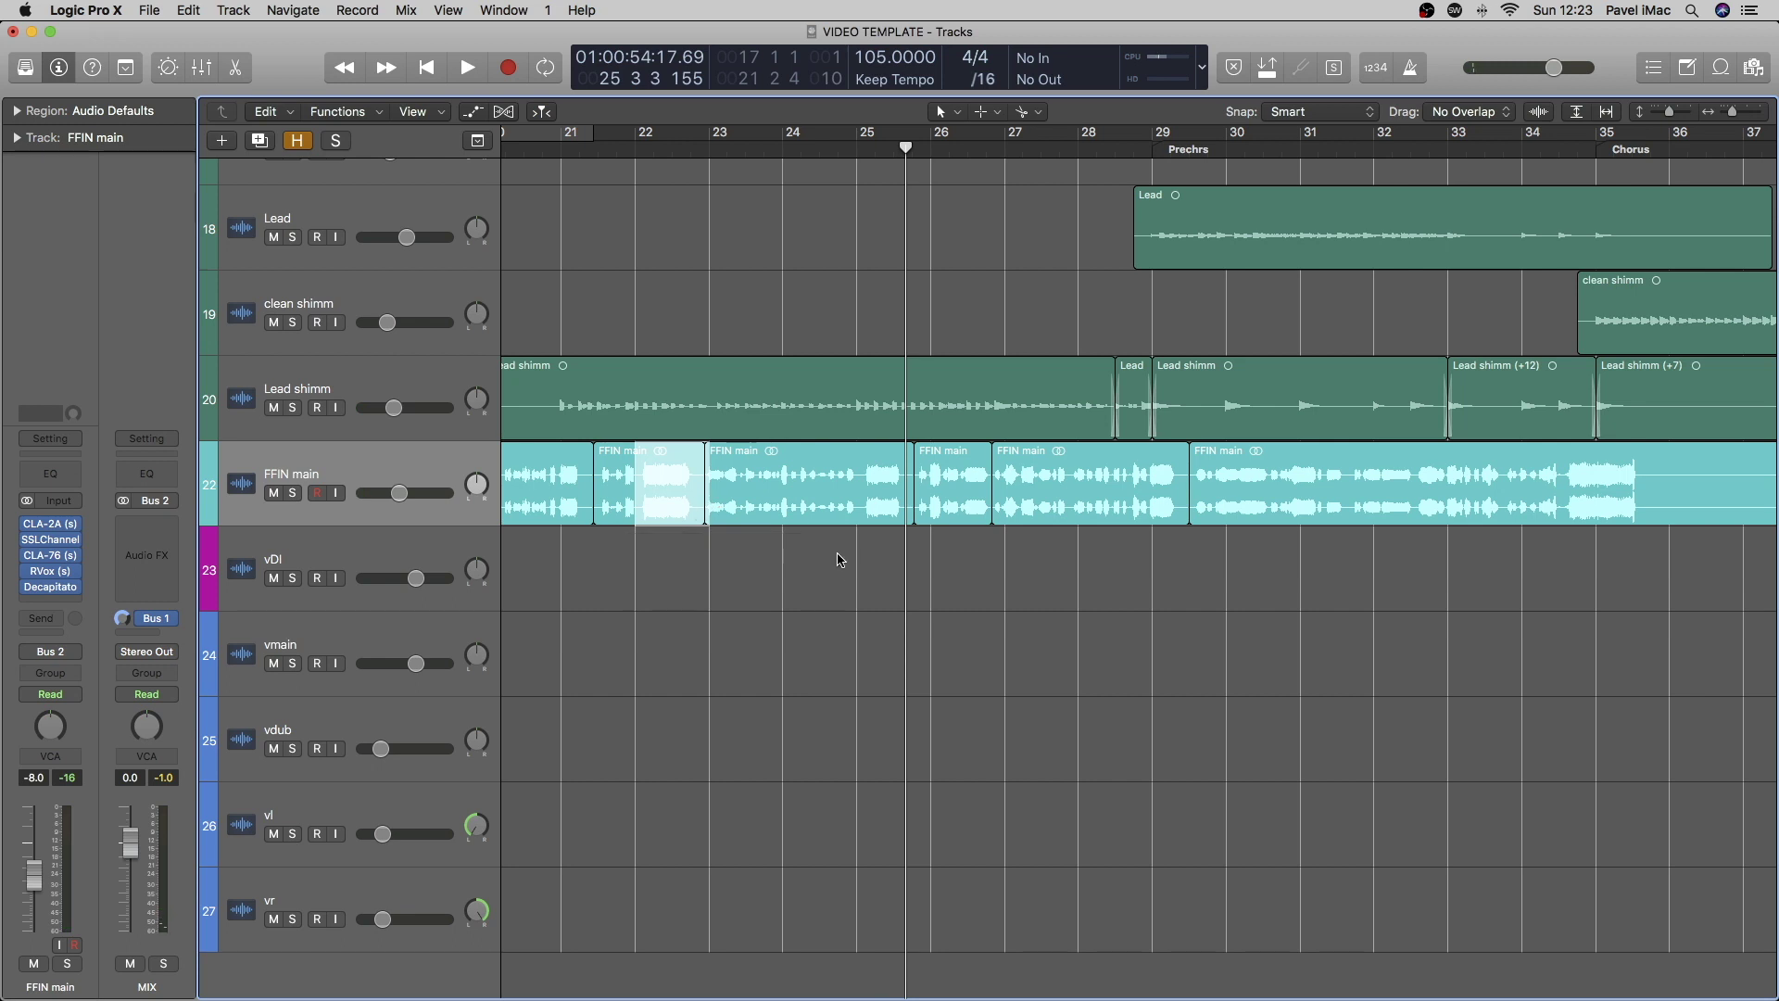
{"action": "left_click_drag", "start_coordinate": [864, 505], "coordinate": [908, 508]}
{"action": "key", "text": "super+Right"}
{"action": "key", "text": "super+Right"}
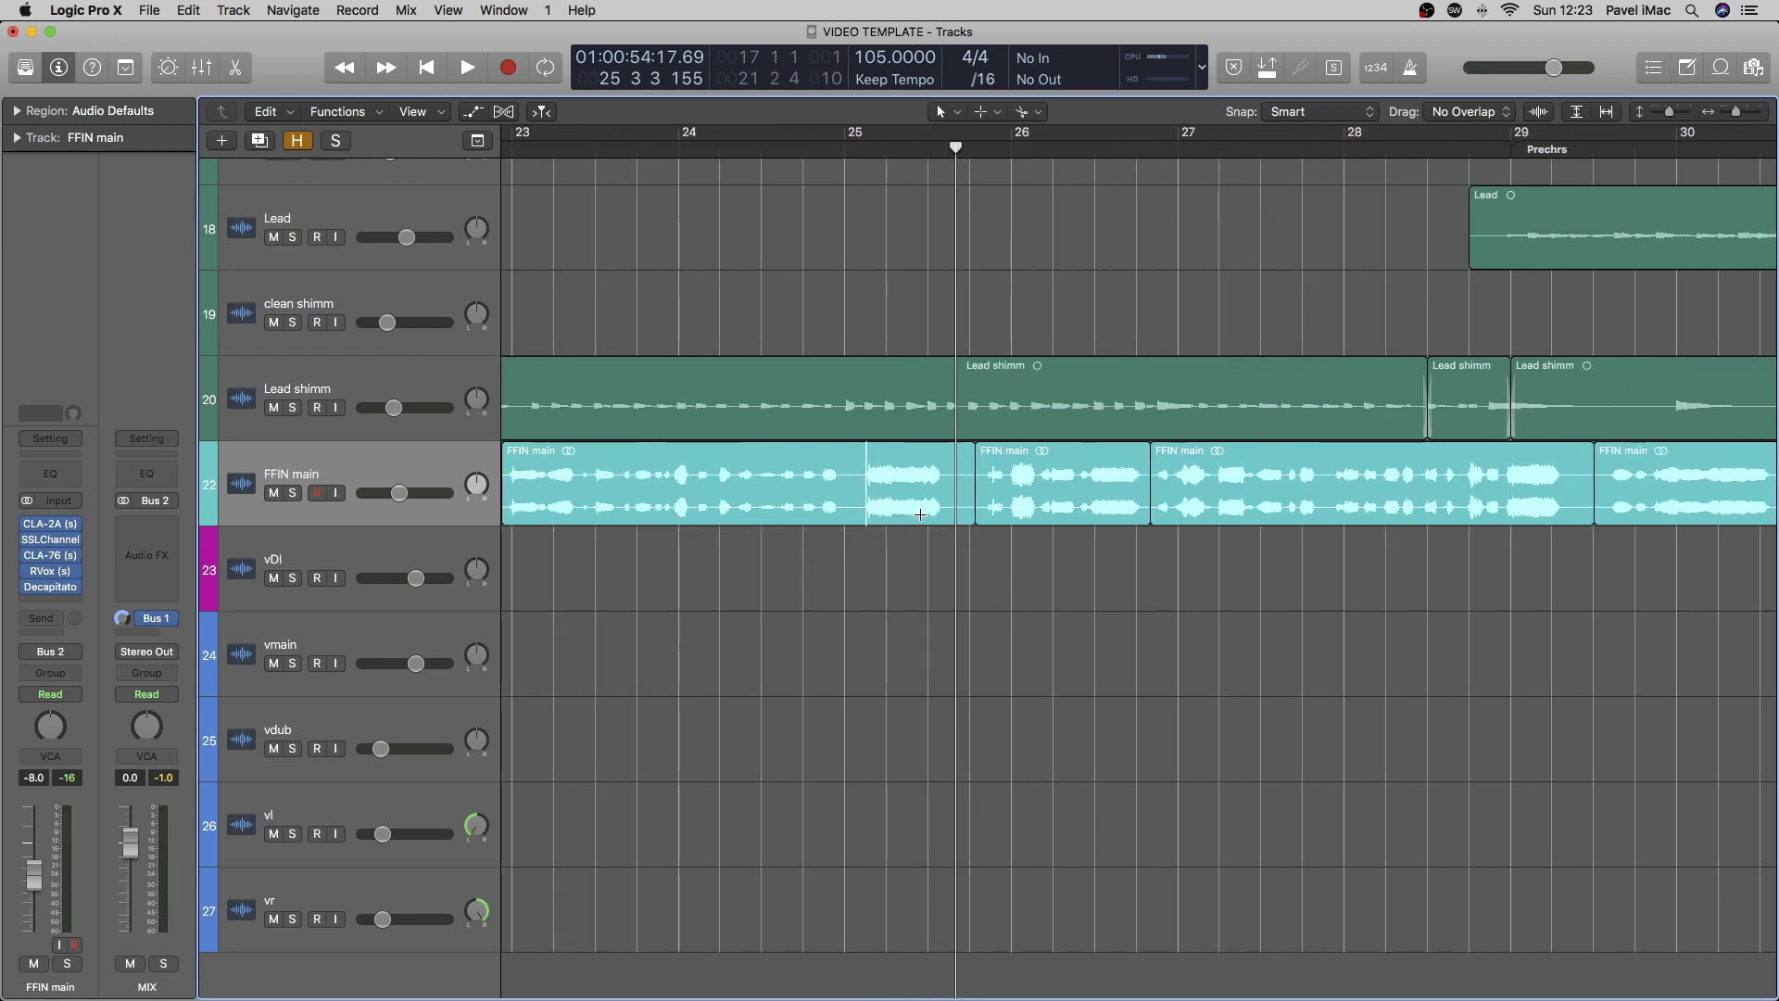
Listen to the FFIN main vocal from the start of its Prechrs region to about bar 32
{"action": "scroll", "coordinate": [913, 538], "scroll_direction": "right", "scroll_amount": 10}
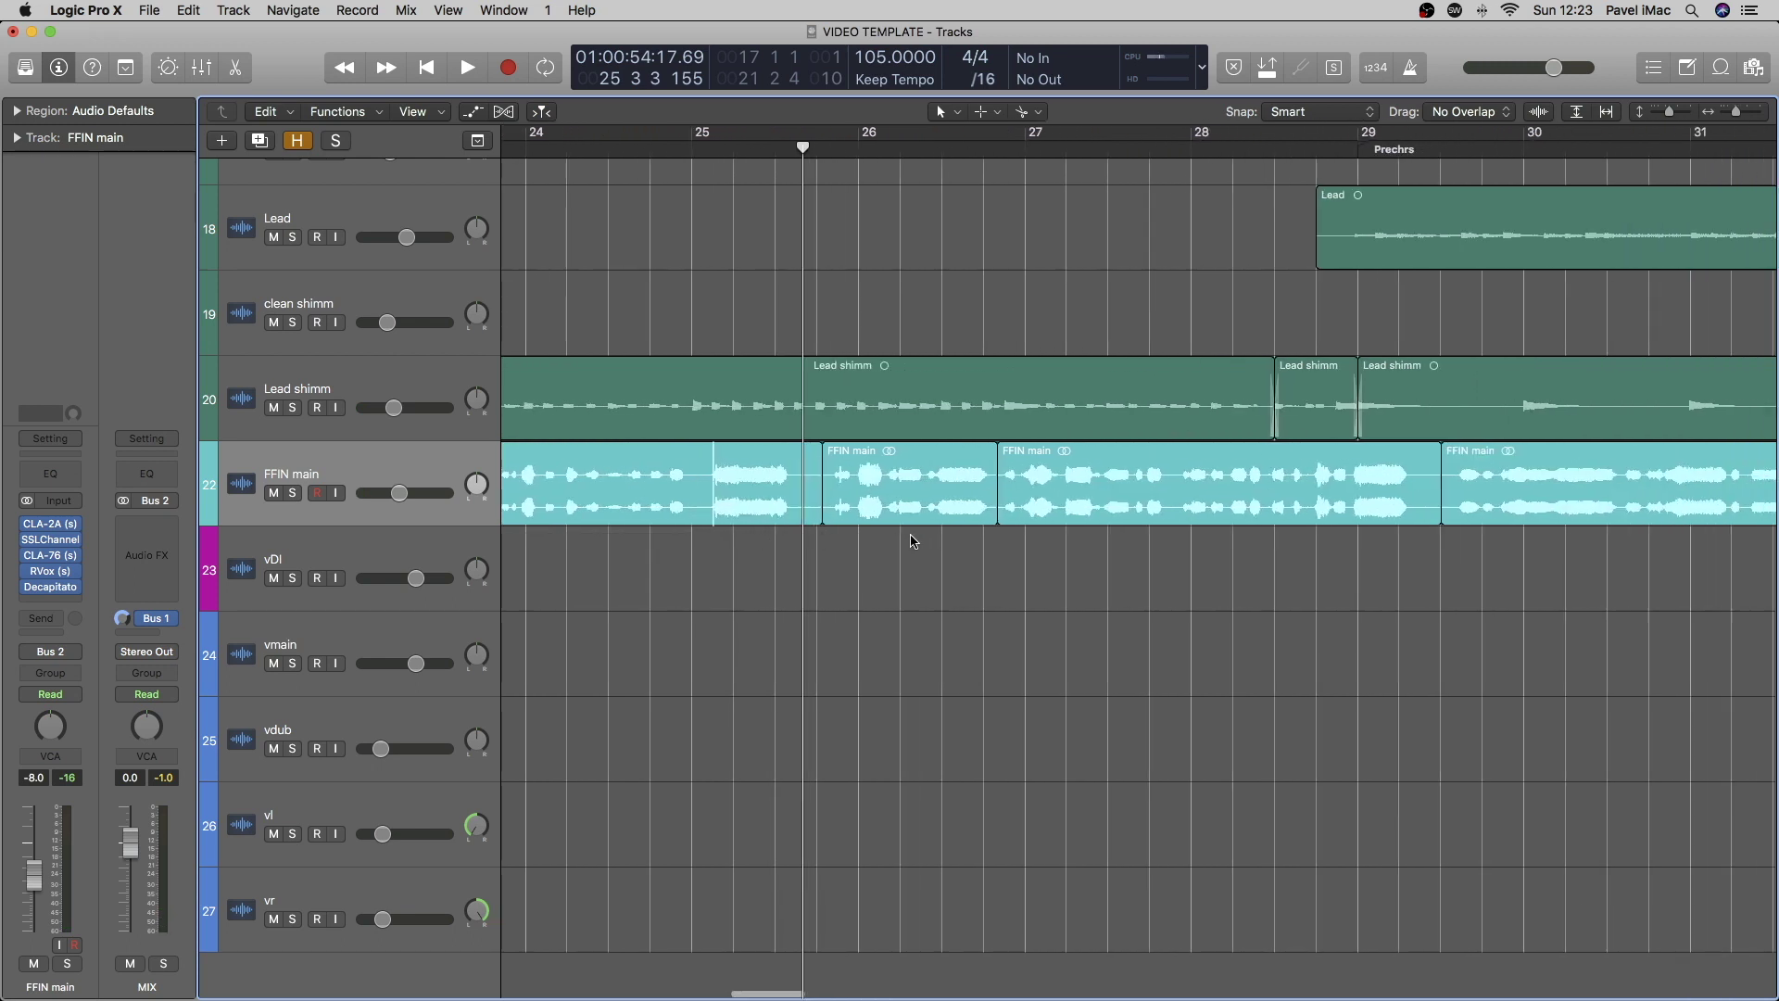
{"action": "scroll", "coordinate": [614, 534], "scroll_direction": "left", "scroll_amount": 3}
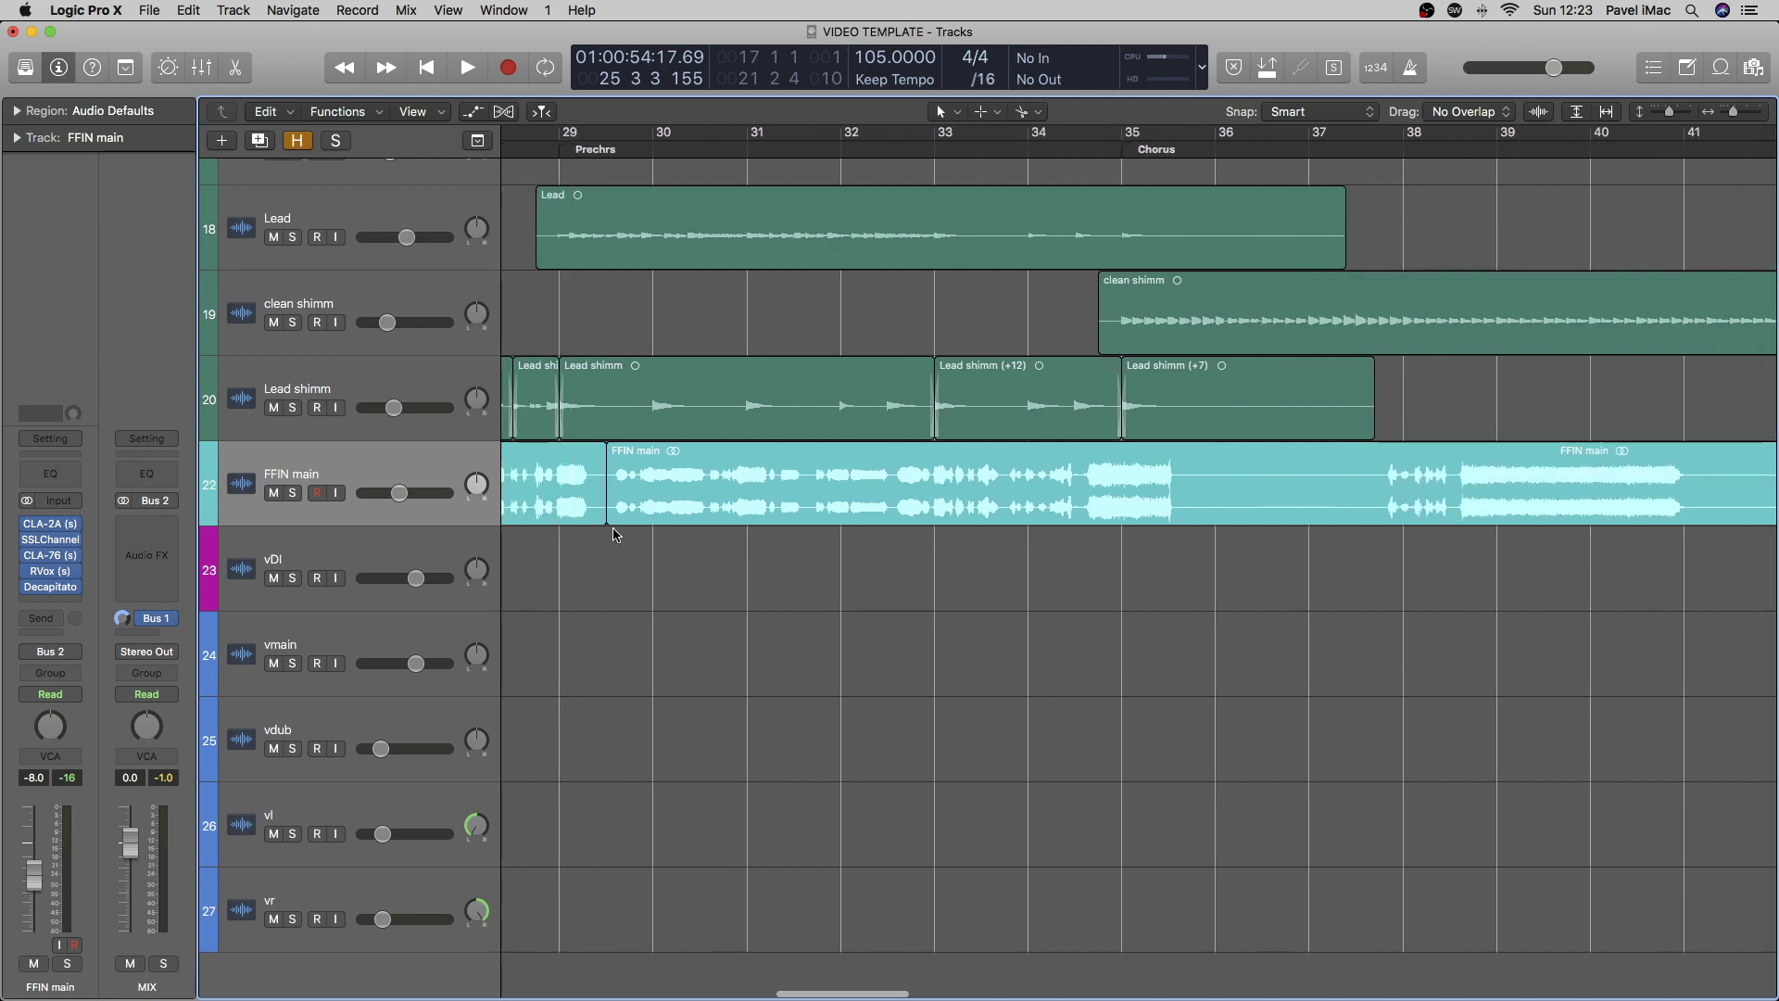
{"action": "left_click", "coordinate": [613, 505]}
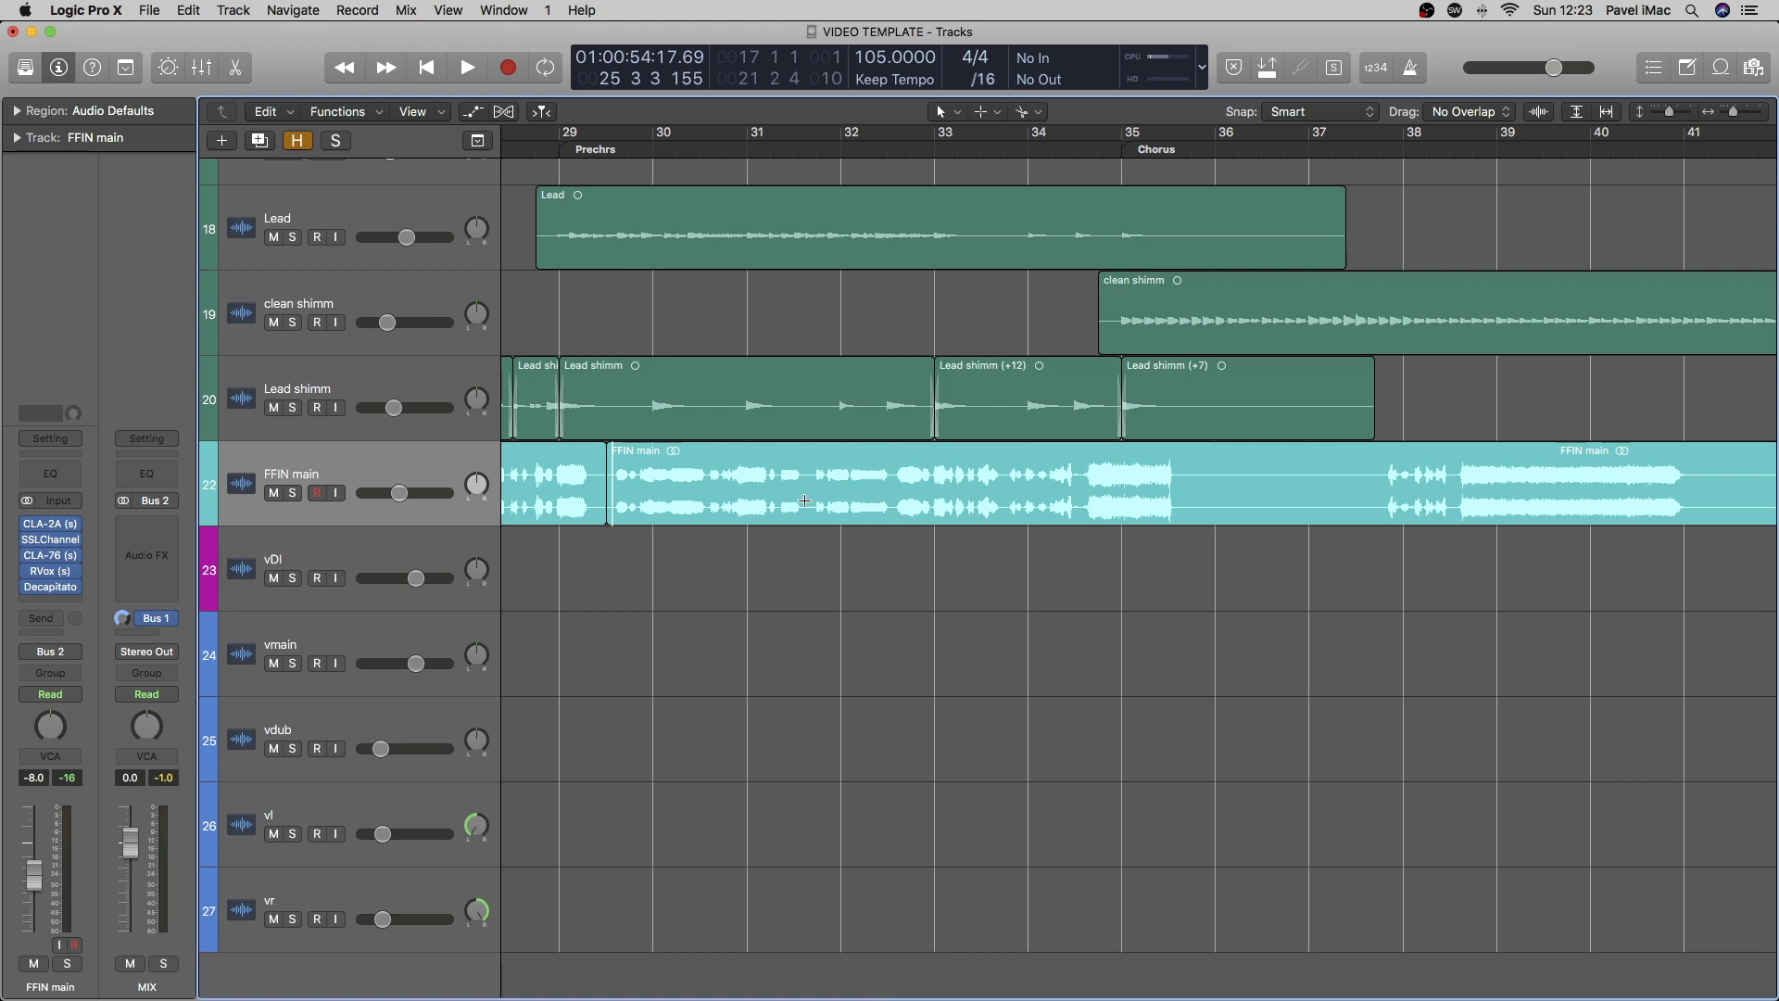
{"action": "key", "text": "space"}
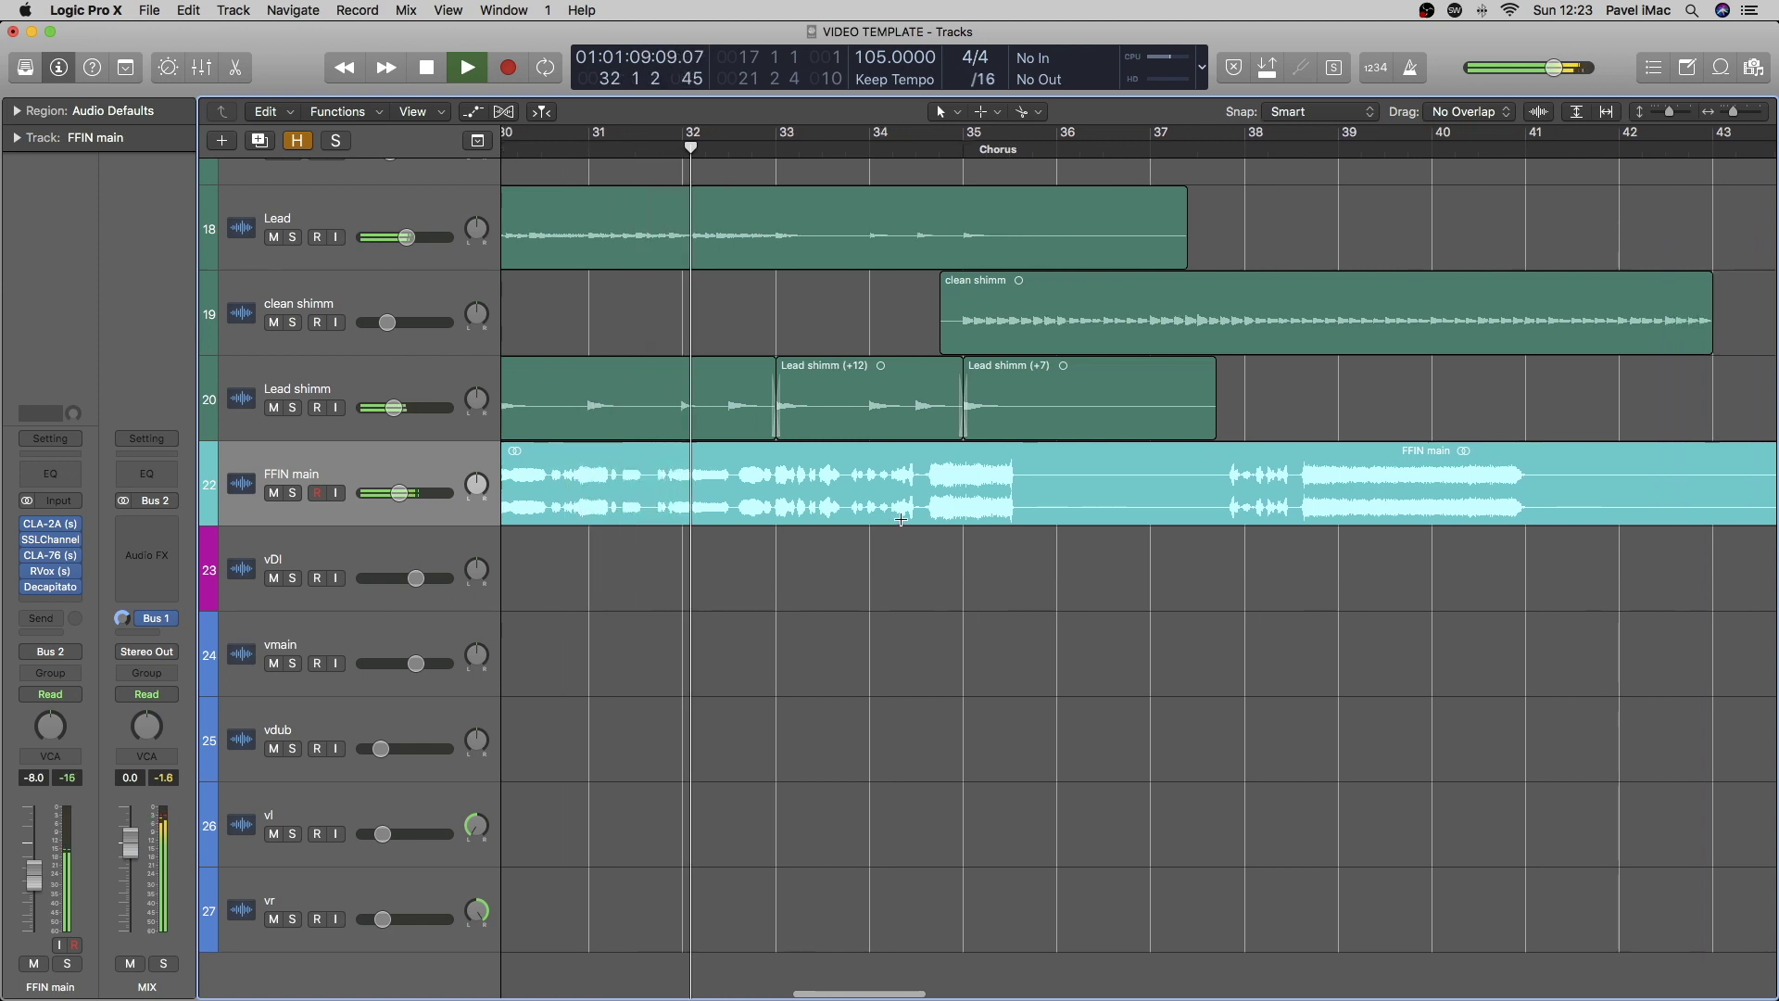
{"action": "scroll", "coordinate": [934, 508], "scroll_direction": "right", "scroll_amount": 3}
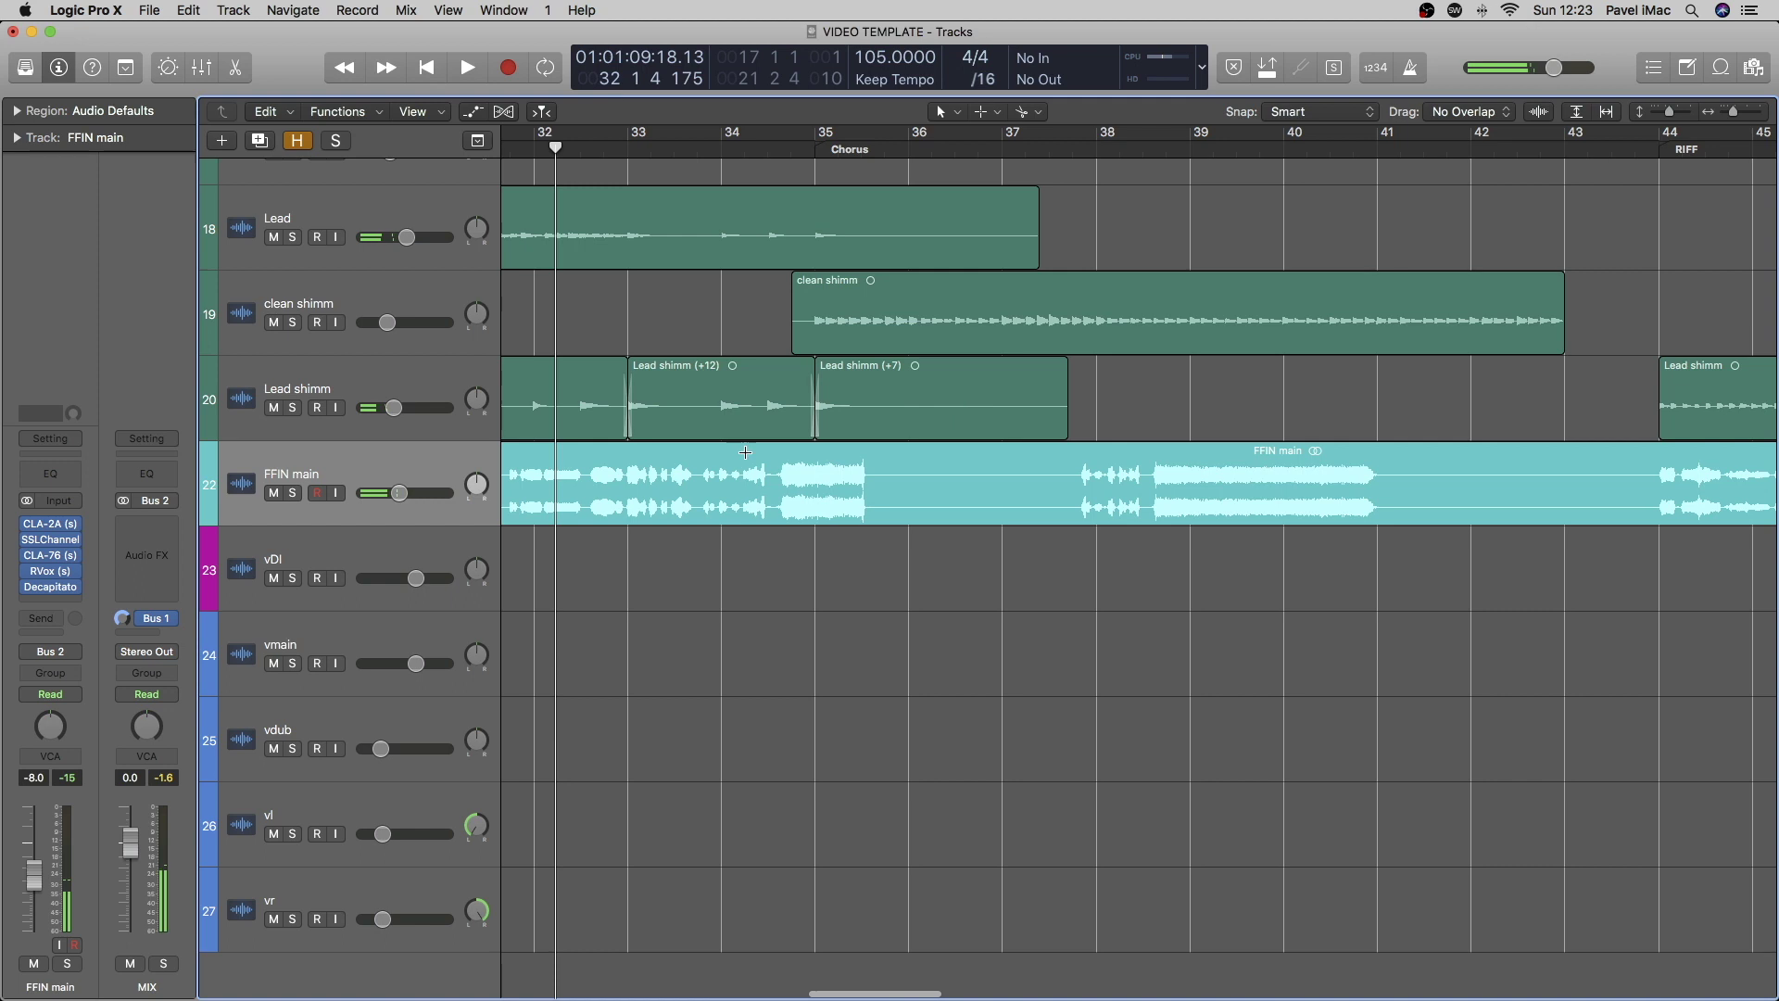
Listen to the long held FFIN main phrases leading into and within the Chorus, stopping before bar 41
{"action": "left_click", "coordinate": [778, 510]}
{"action": "key", "text": "space"}
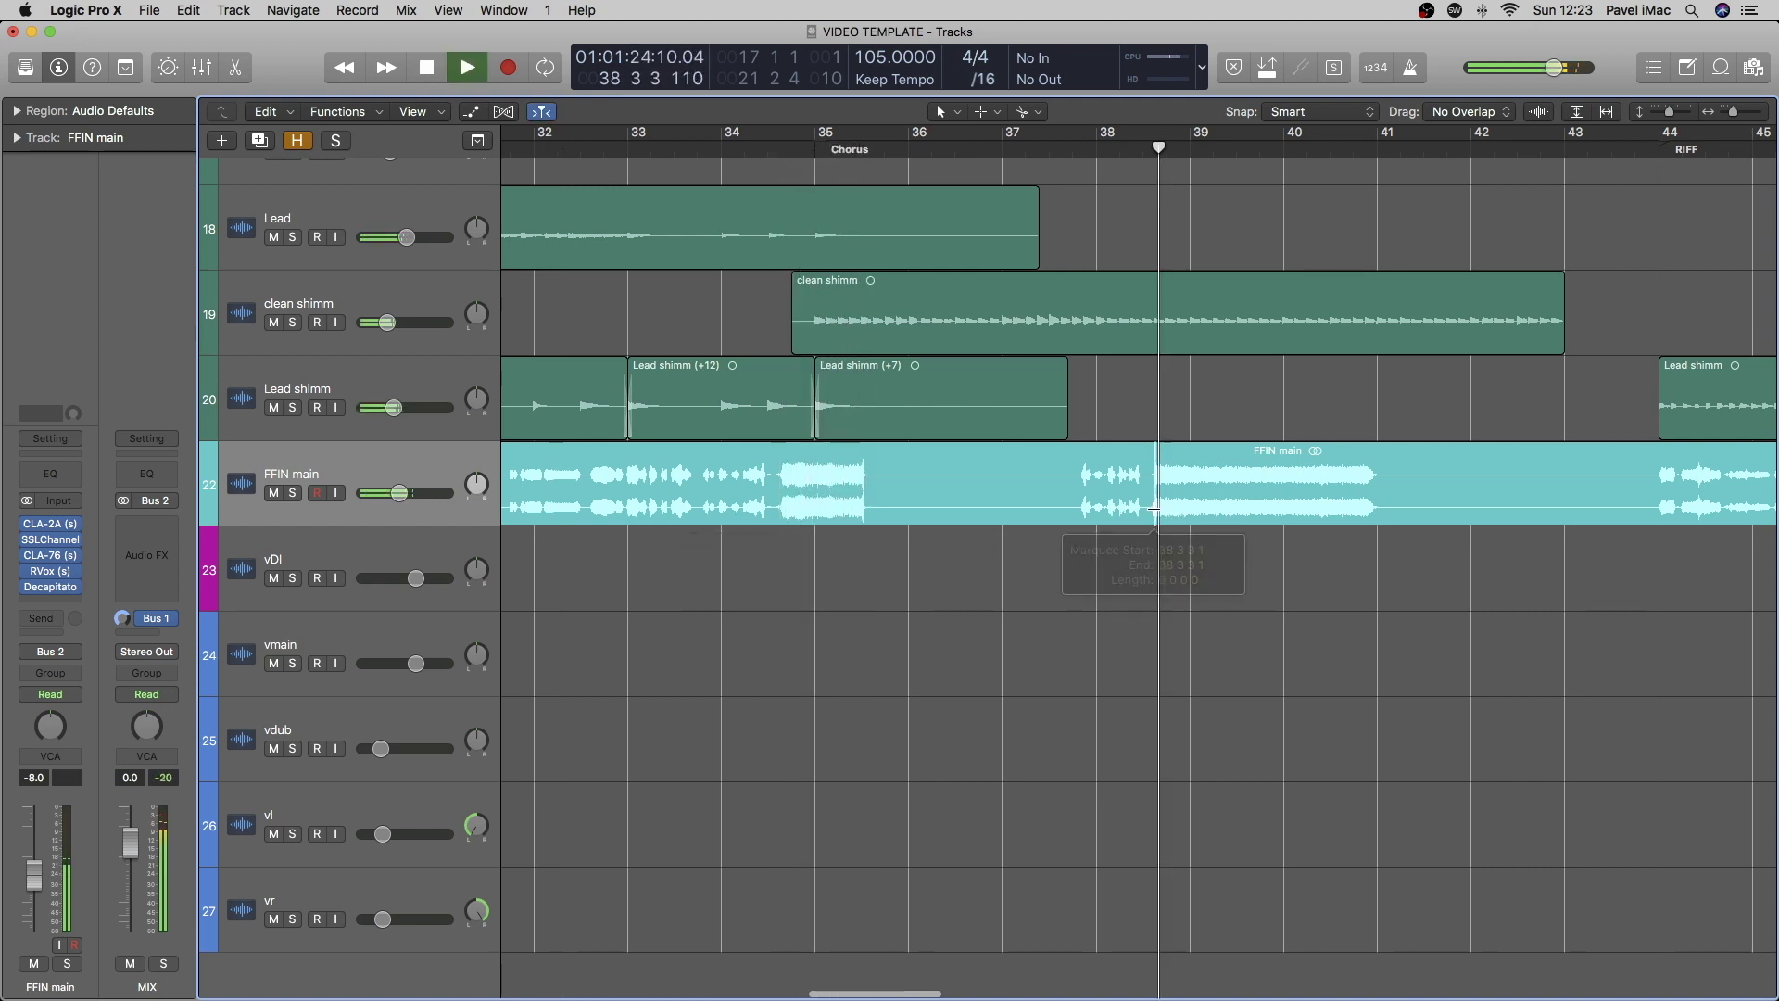
{"action": "scroll", "coordinate": [1145, 519], "scroll_direction": "right", "scroll_amount": 5}
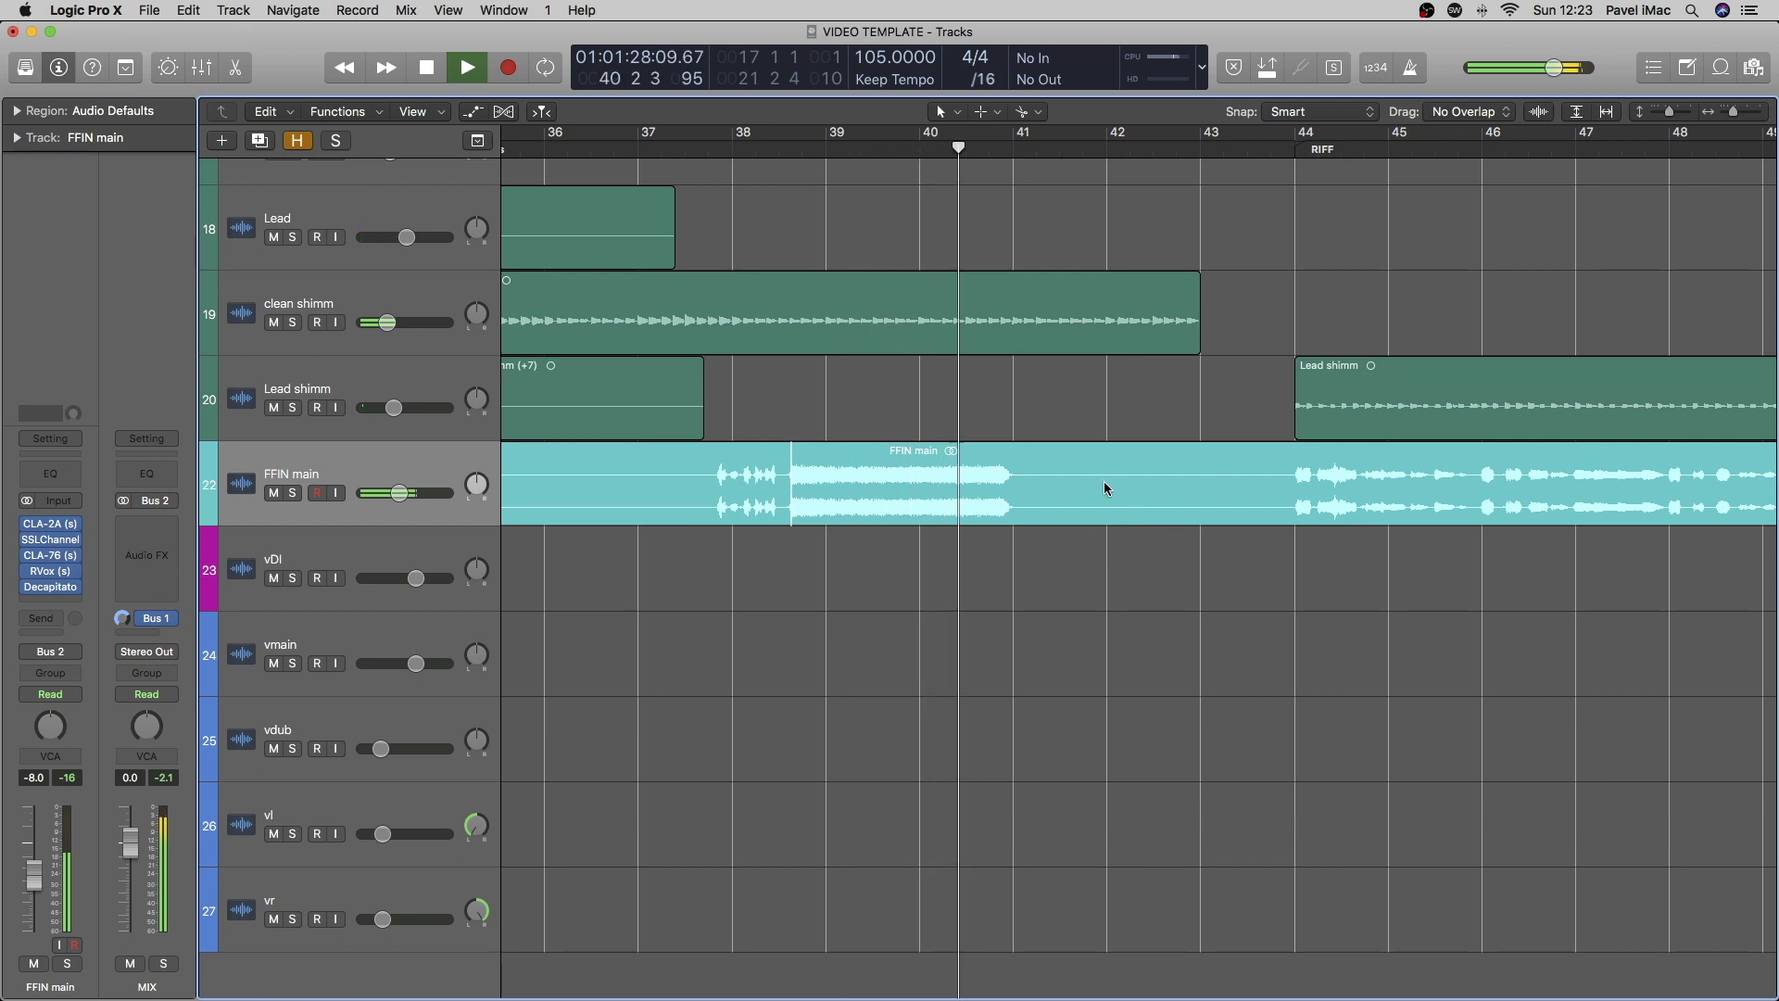
{"action": "scroll", "coordinate": [1104, 489], "scroll_direction": "right", "scroll_amount": 6}
{"action": "key", "text": "space"}
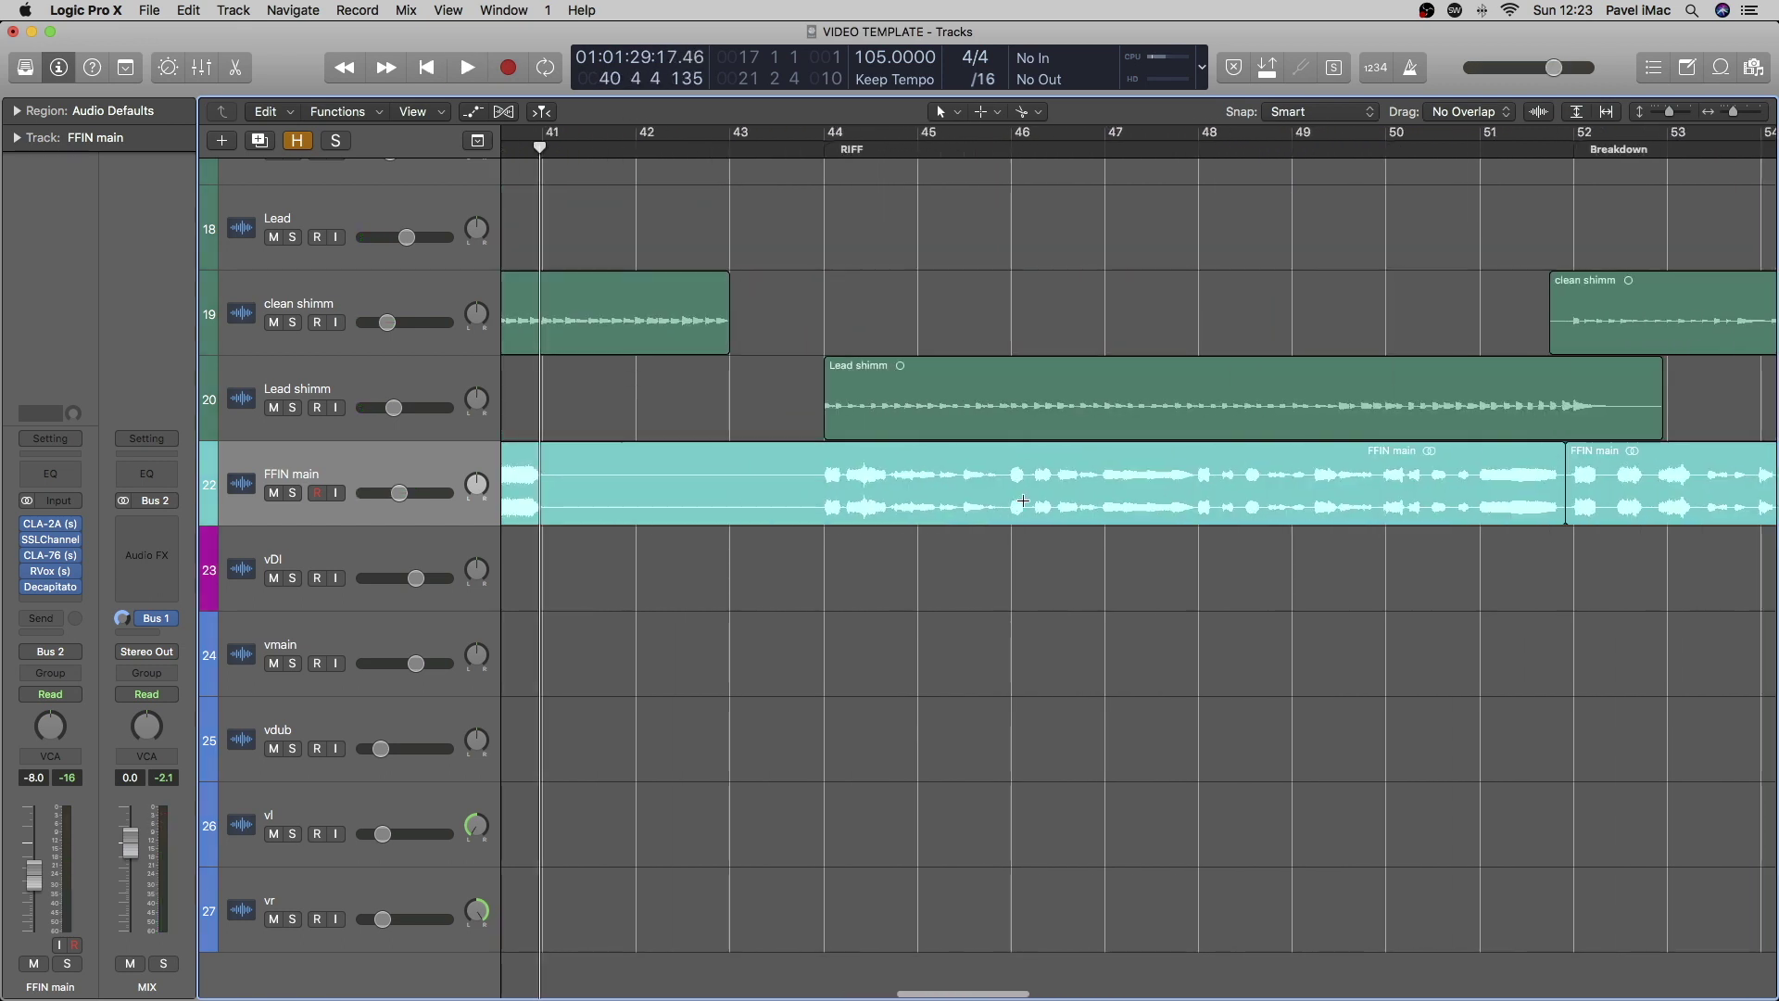
{"action": "scroll", "coordinate": [942, 537], "scroll_direction": "right", "scroll_amount": 5}
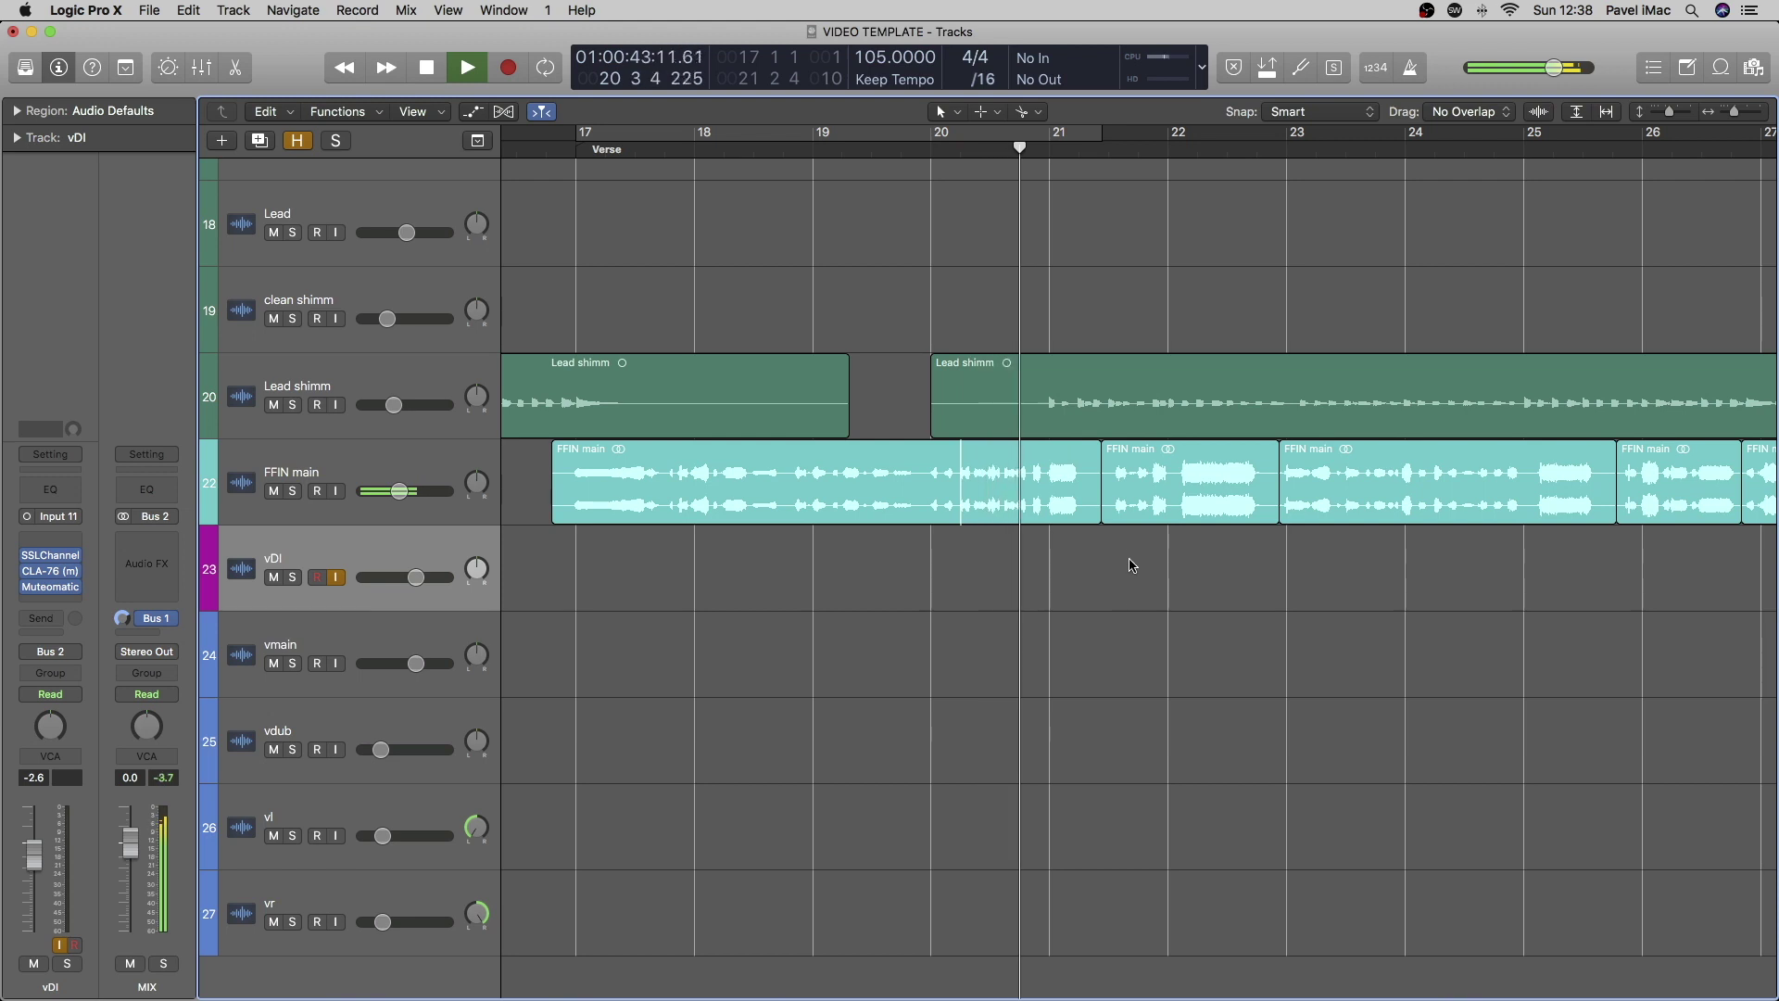
Play the Verse from about bar 20, restarting slightly earlier, with the vDI track selected
{"action": "scroll", "coordinate": [1094, 553], "scroll_direction": "right", "scroll_amount": 2}
{"action": "left_click", "coordinate": [896, 591]}
{"action": "key", "text": "space"}
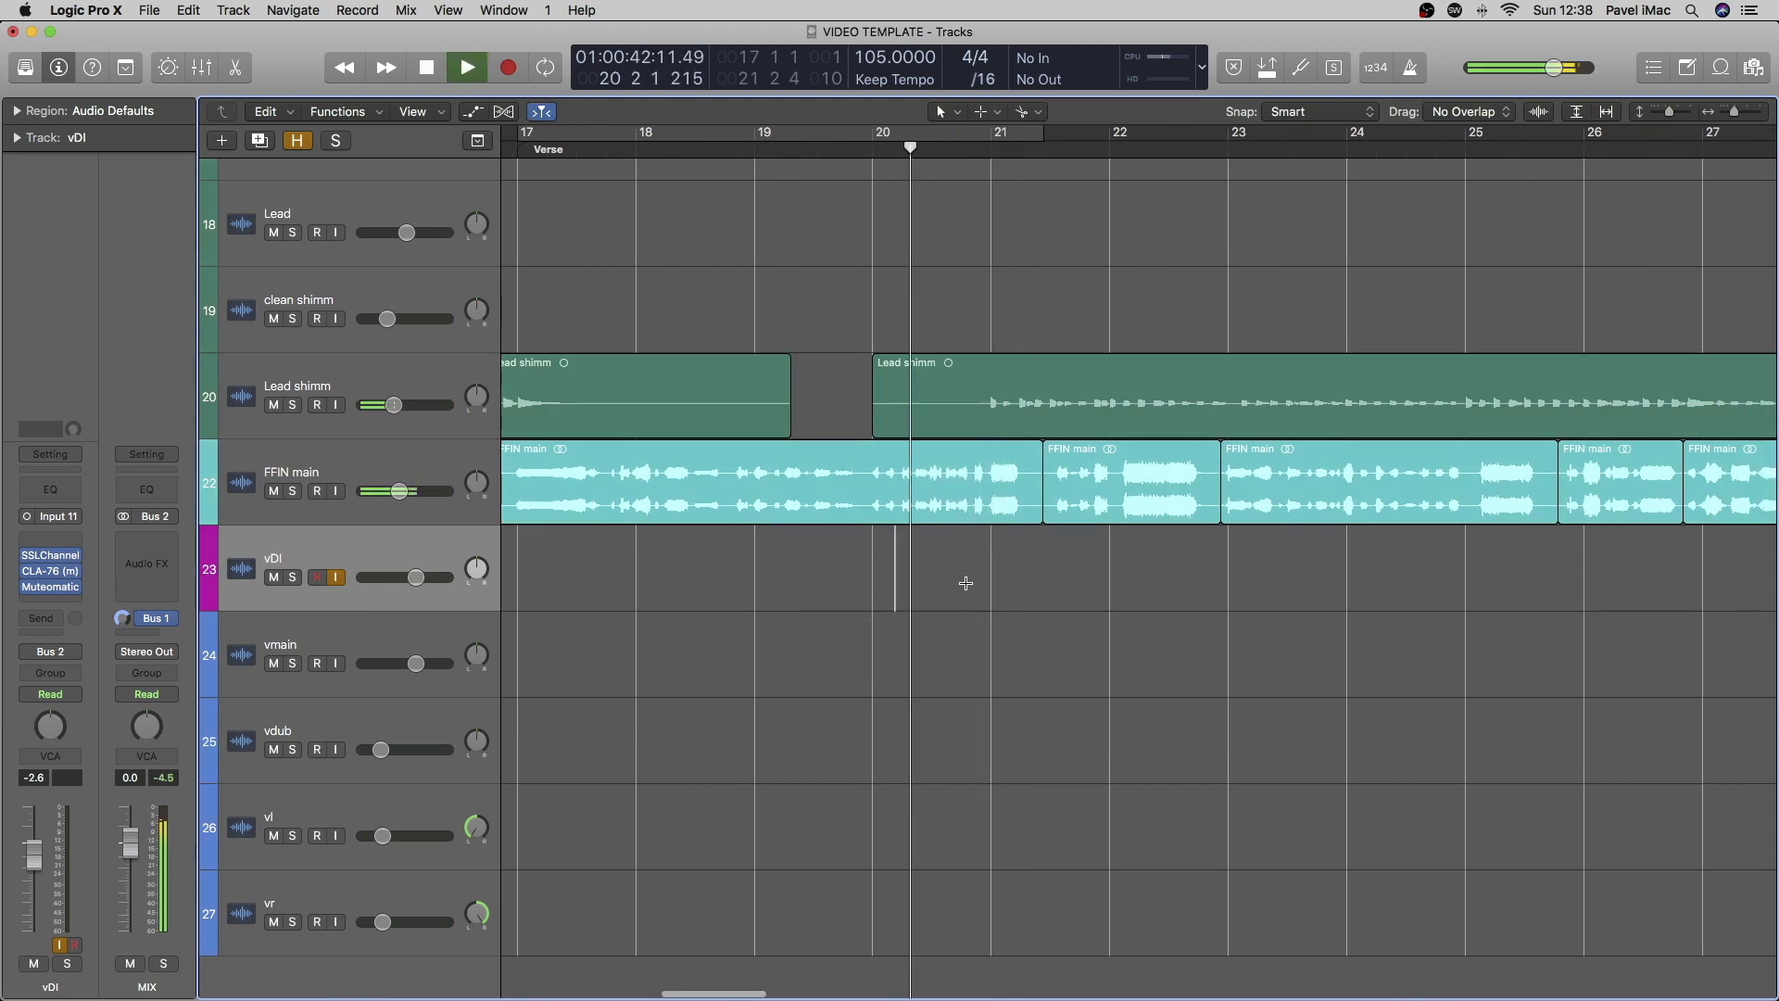
{"action": "left_click", "coordinate": [859, 571]}
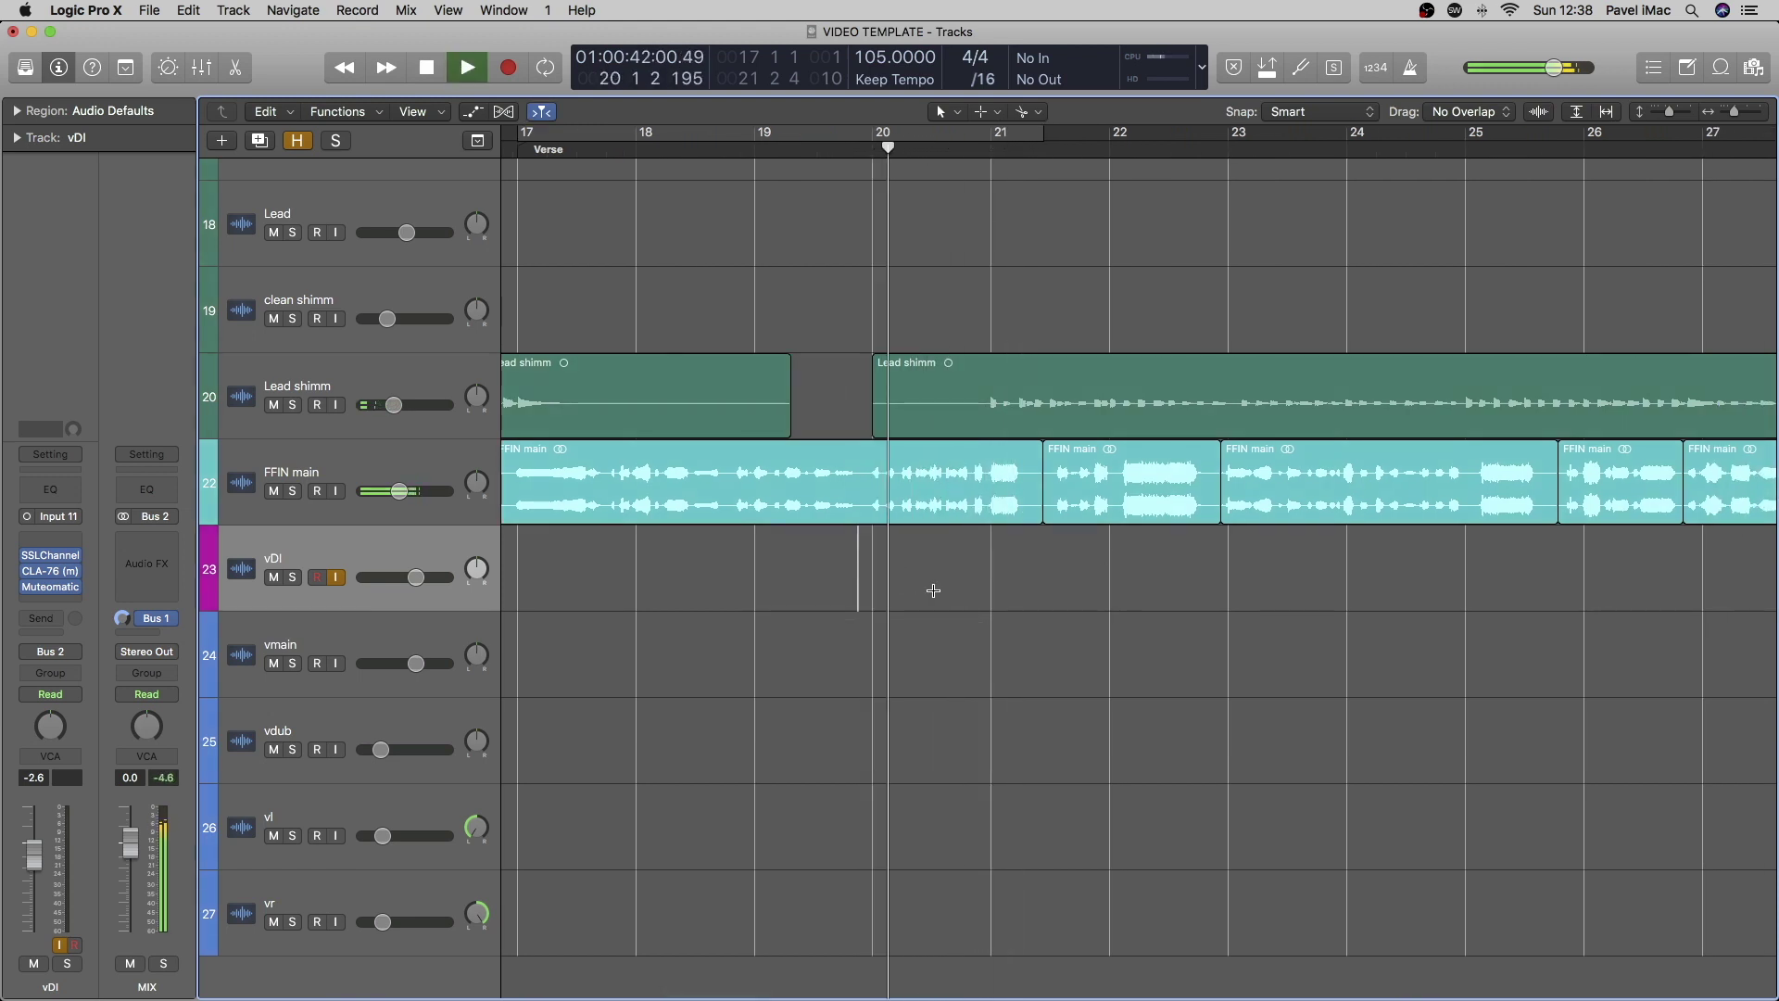
Start the run-up from bar 15 with vDI armed for recording and the autopunch range active in the Verse
{"action": "key", "text": "space"}
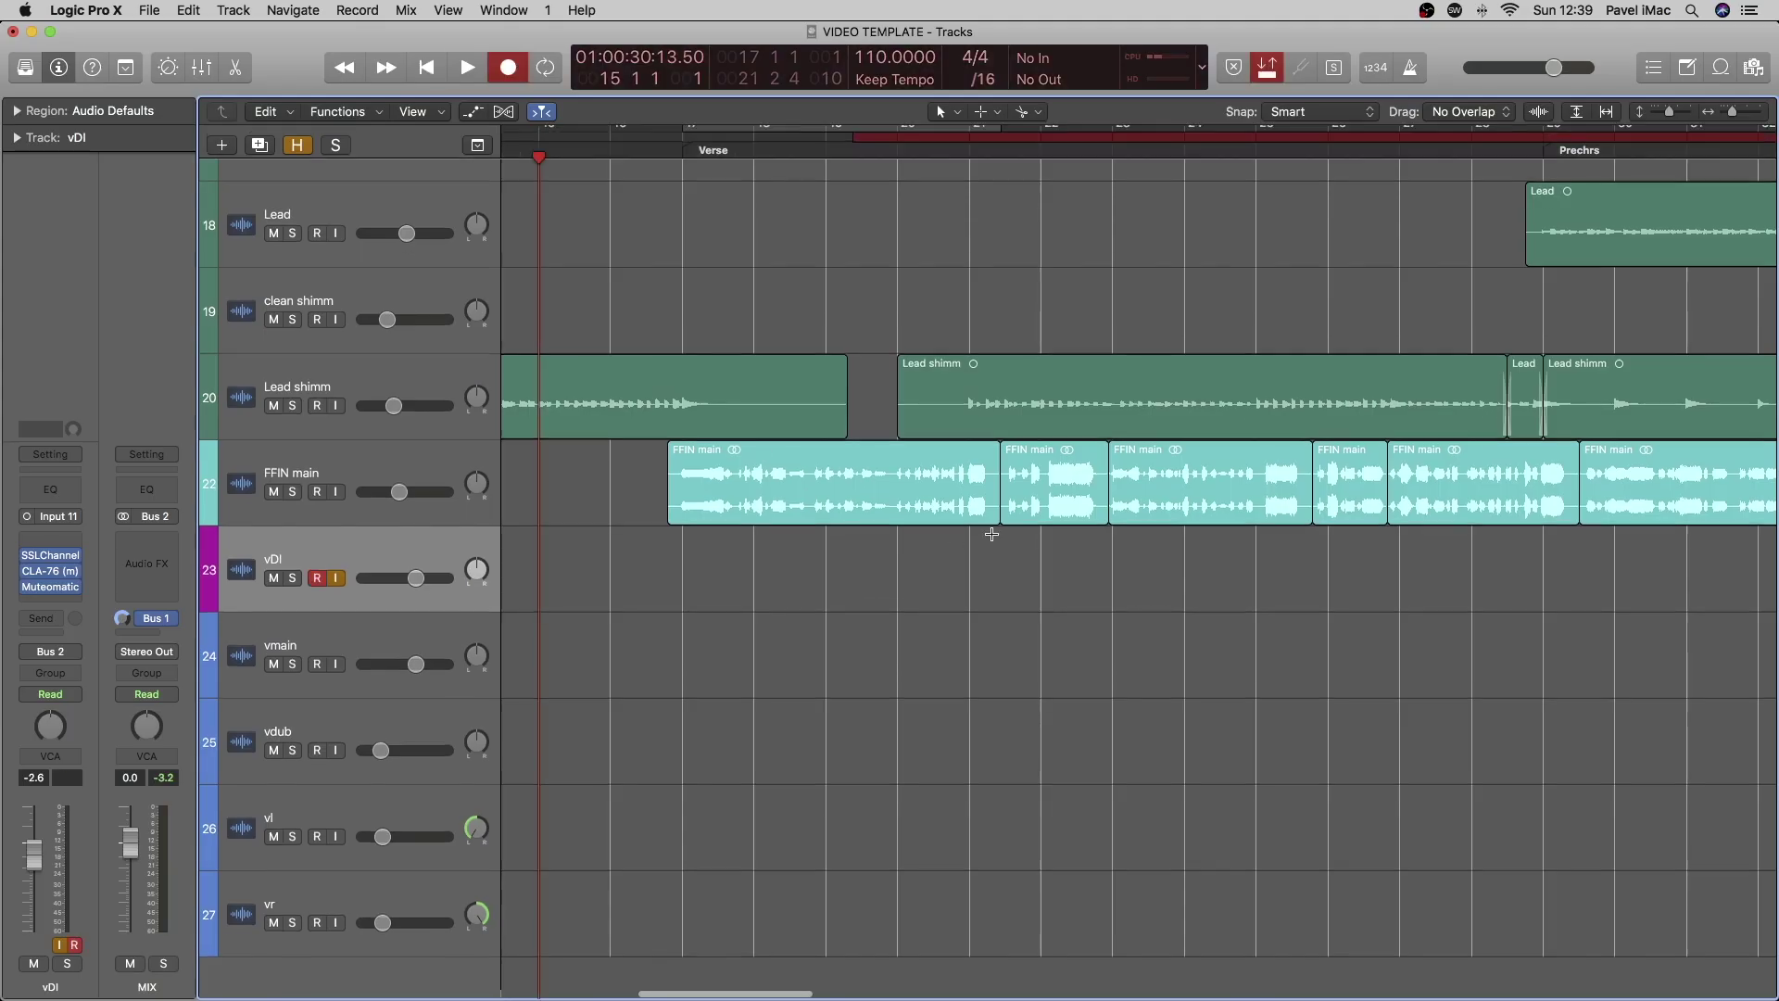
{"action": "key", "text": "space"}
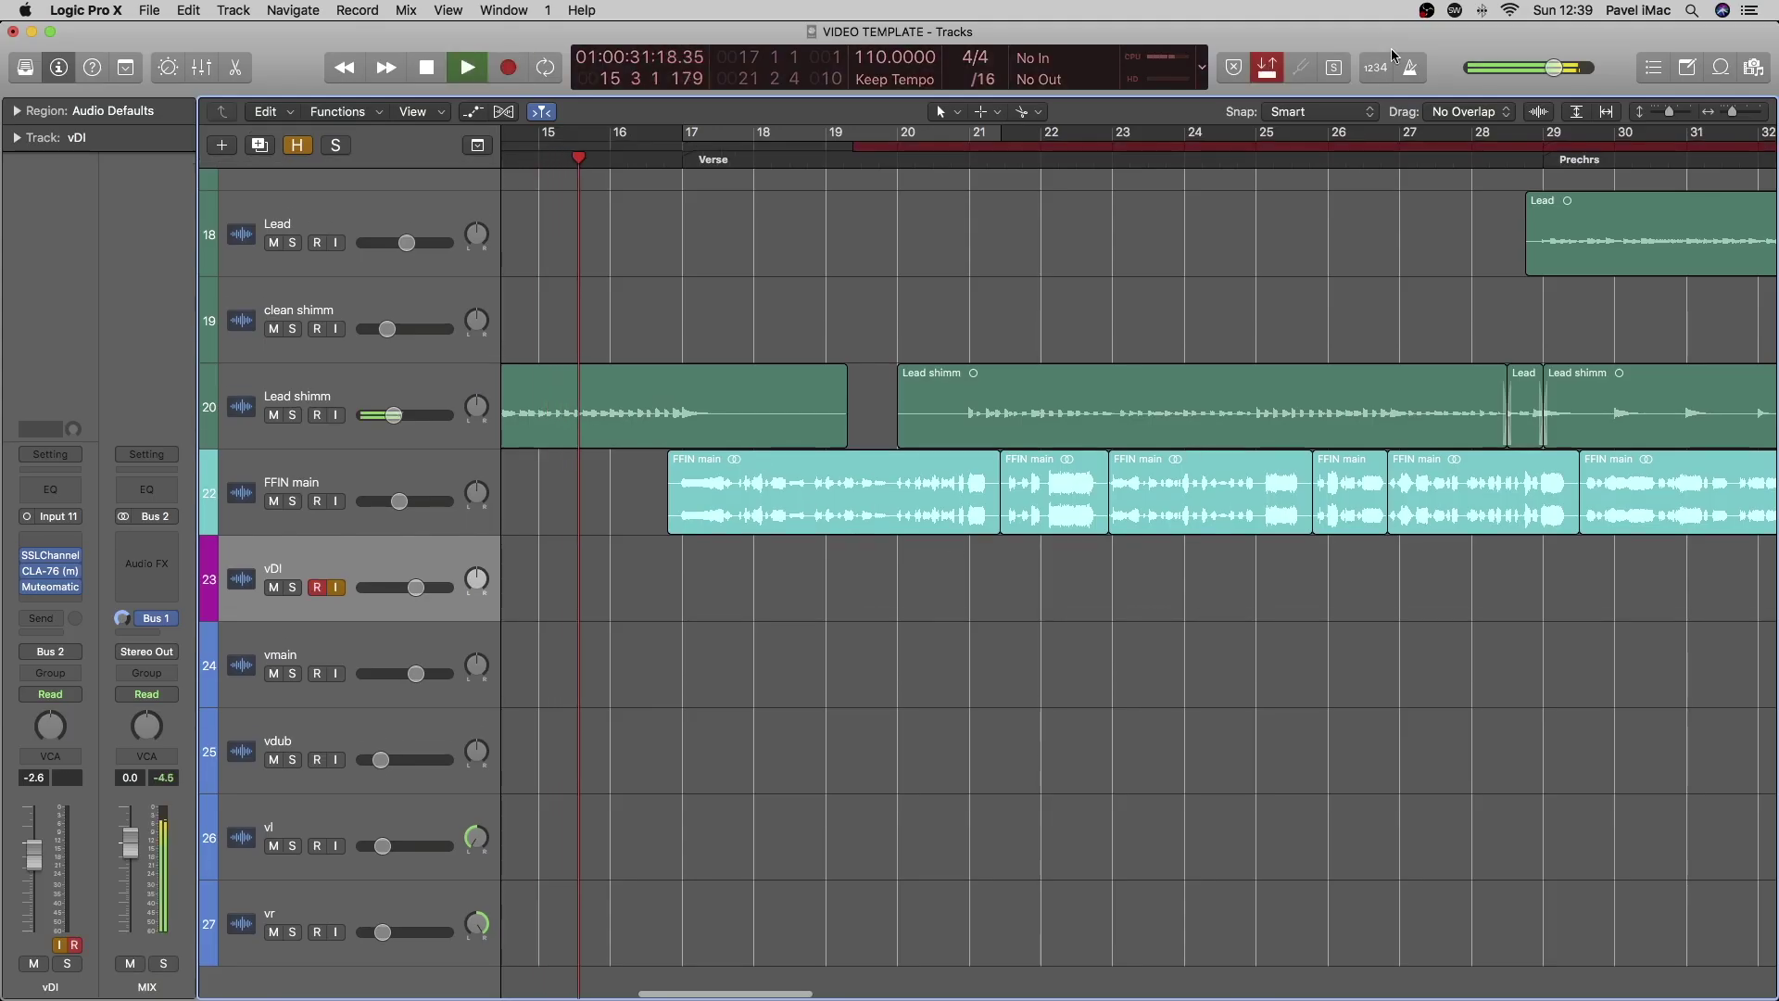